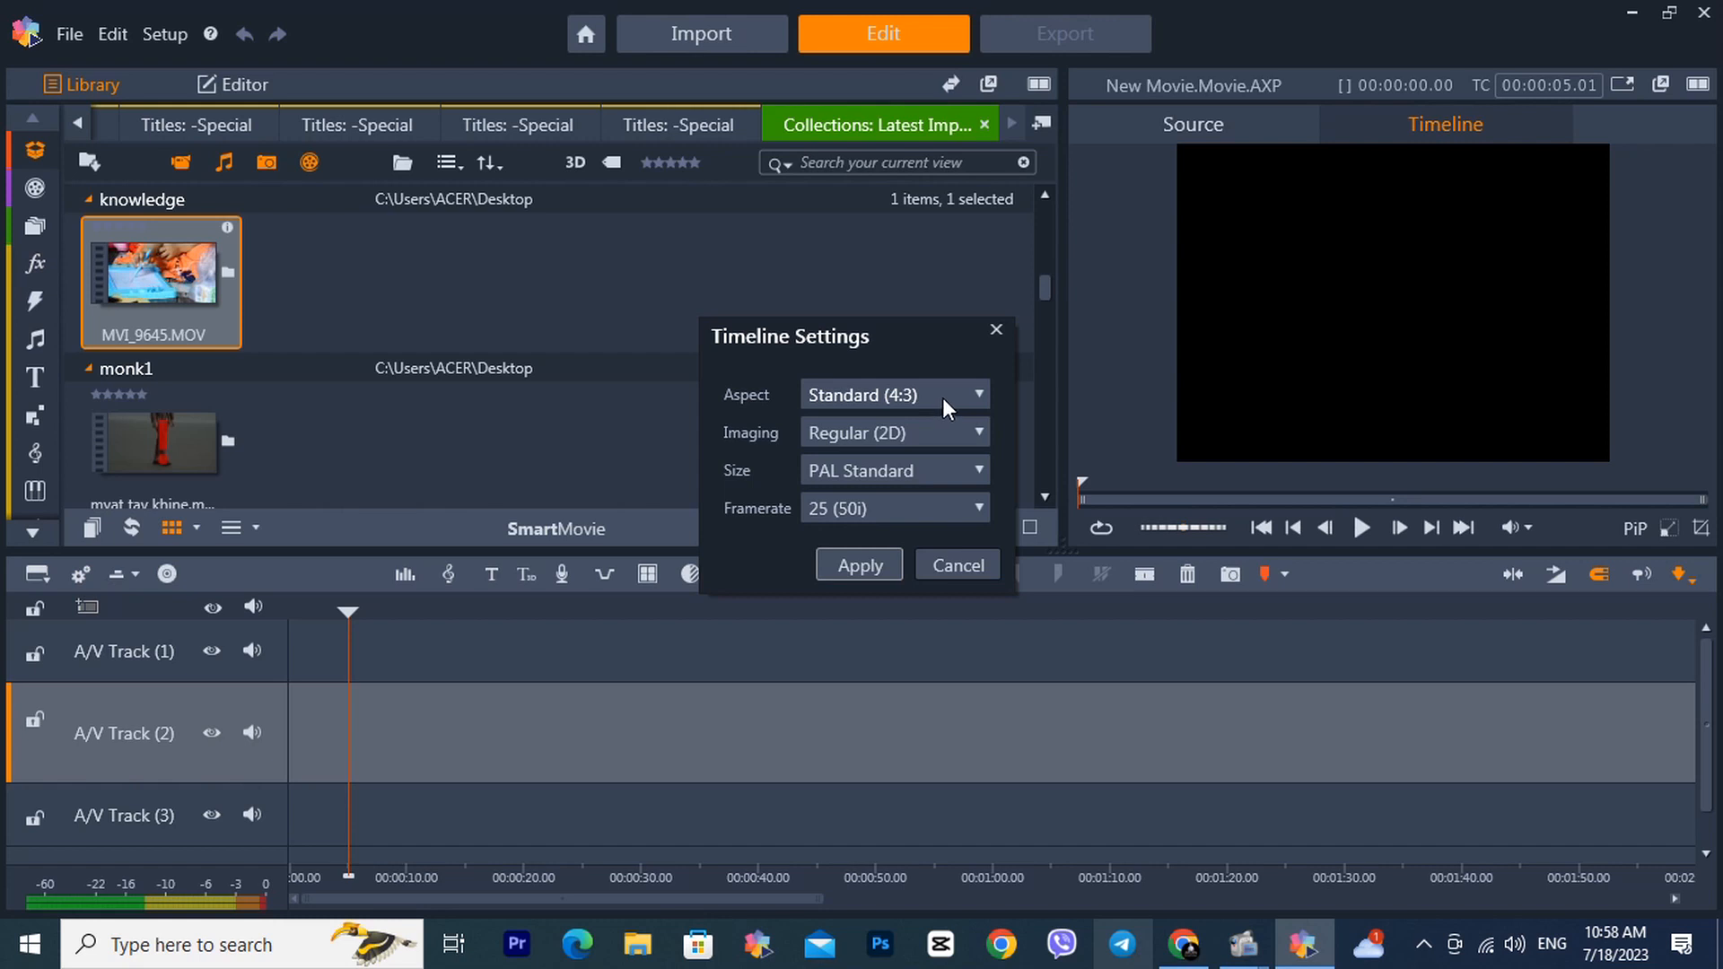
# Step: Apply timeline settings with Widescreen (16:9) aspect and NTSC Widescreen size
pyautogui.click(929, 450)
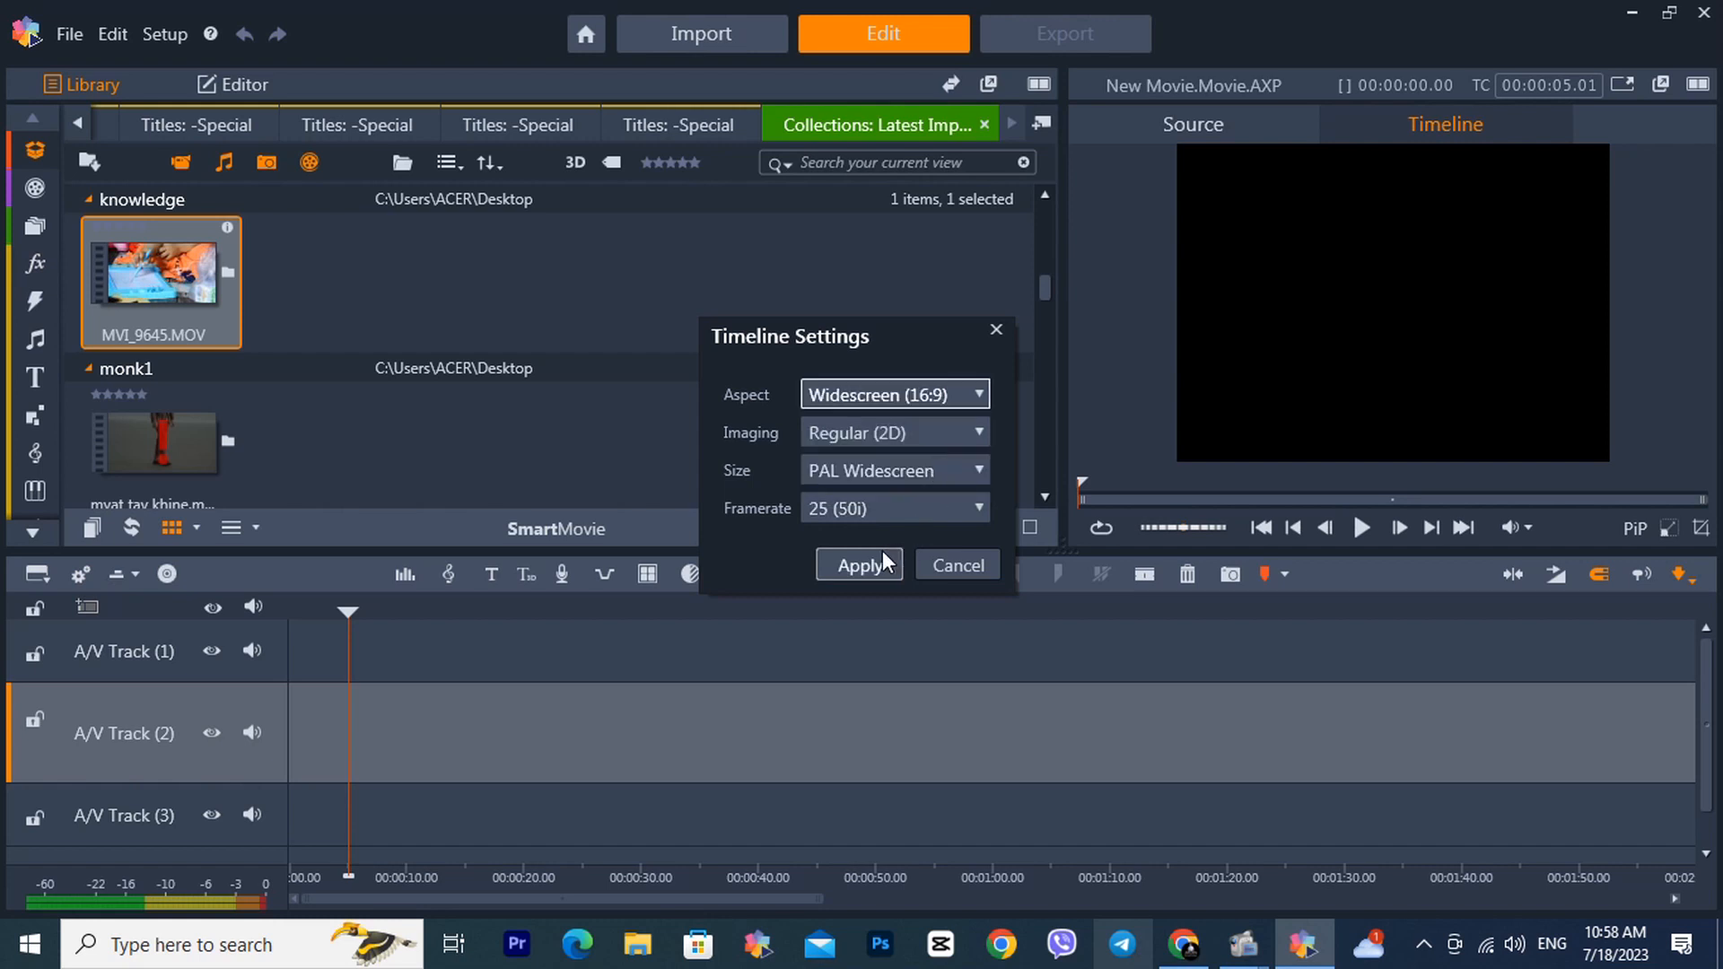
pyautogui.click(862, 475)
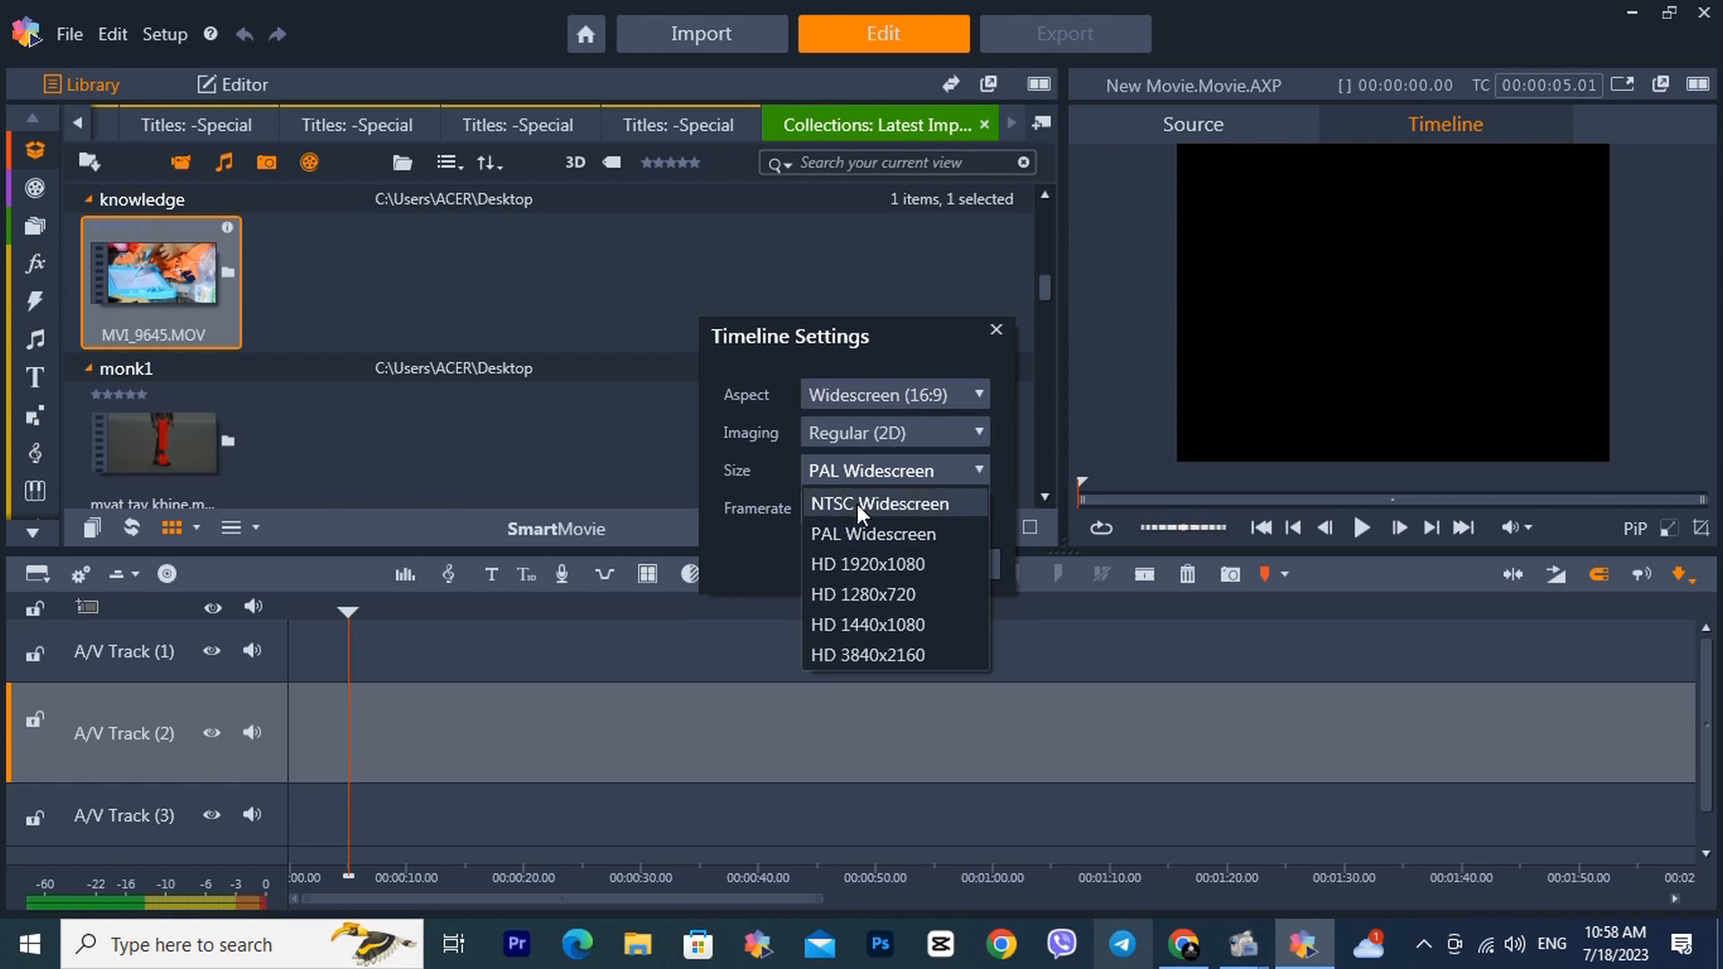
pyautogui.click(858, 503)
pyautogui.click(858, 567)
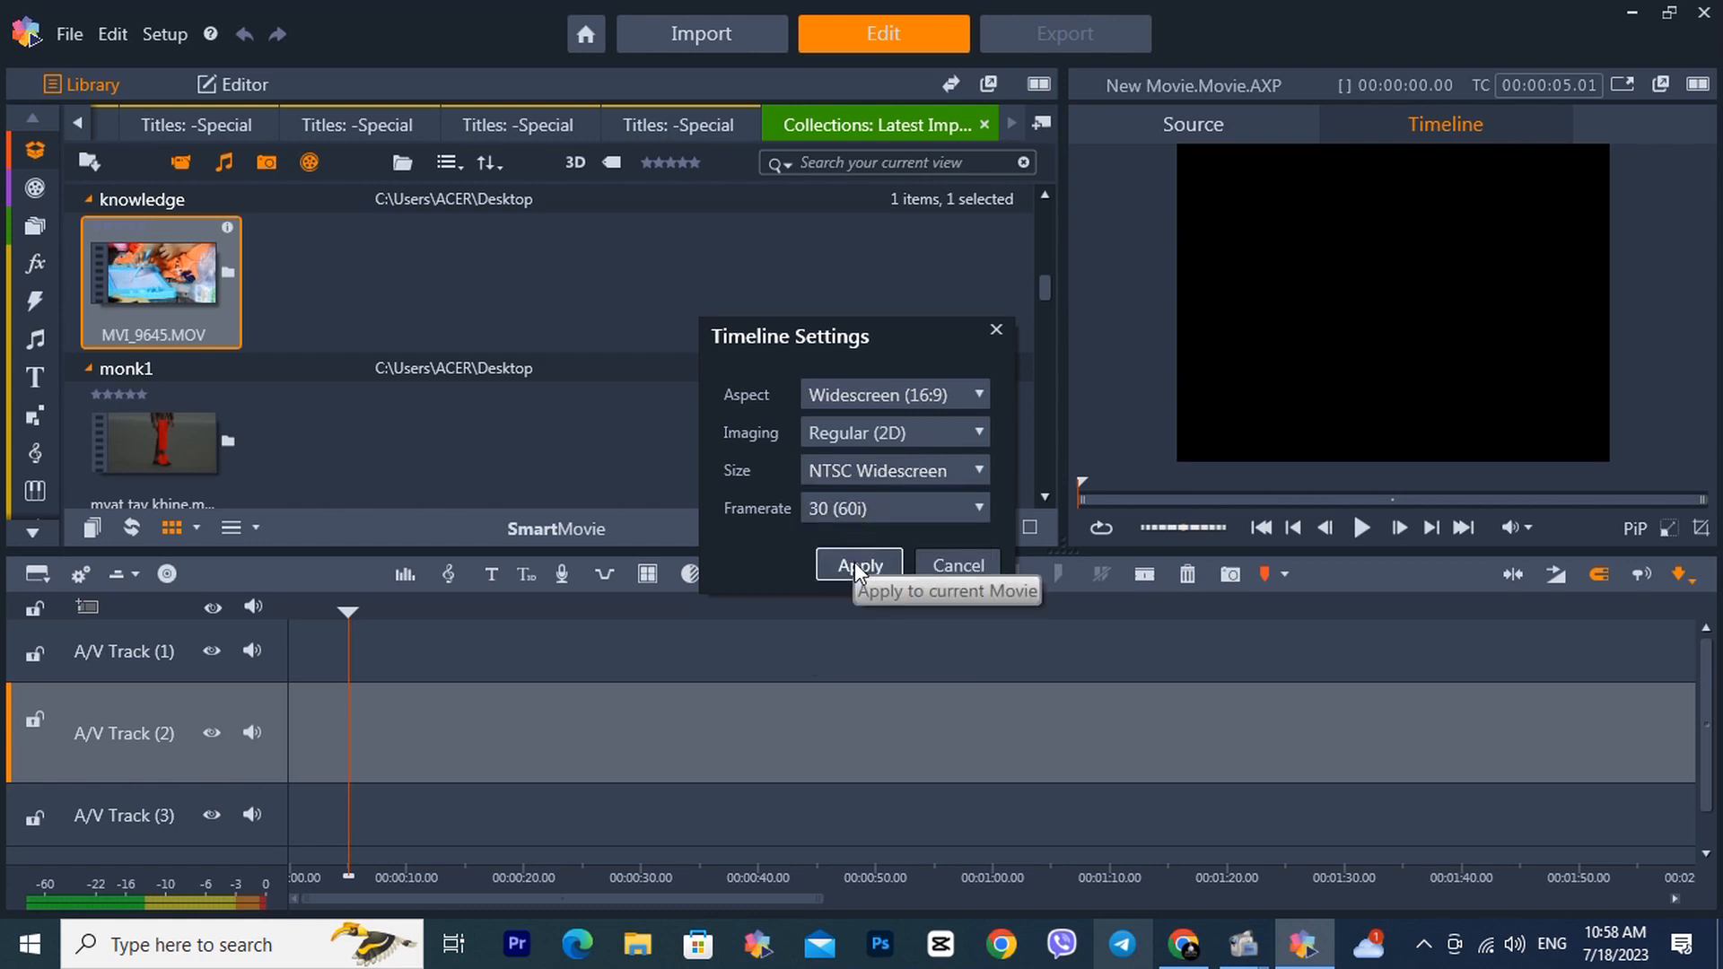
pyautogui.click(682, 611)
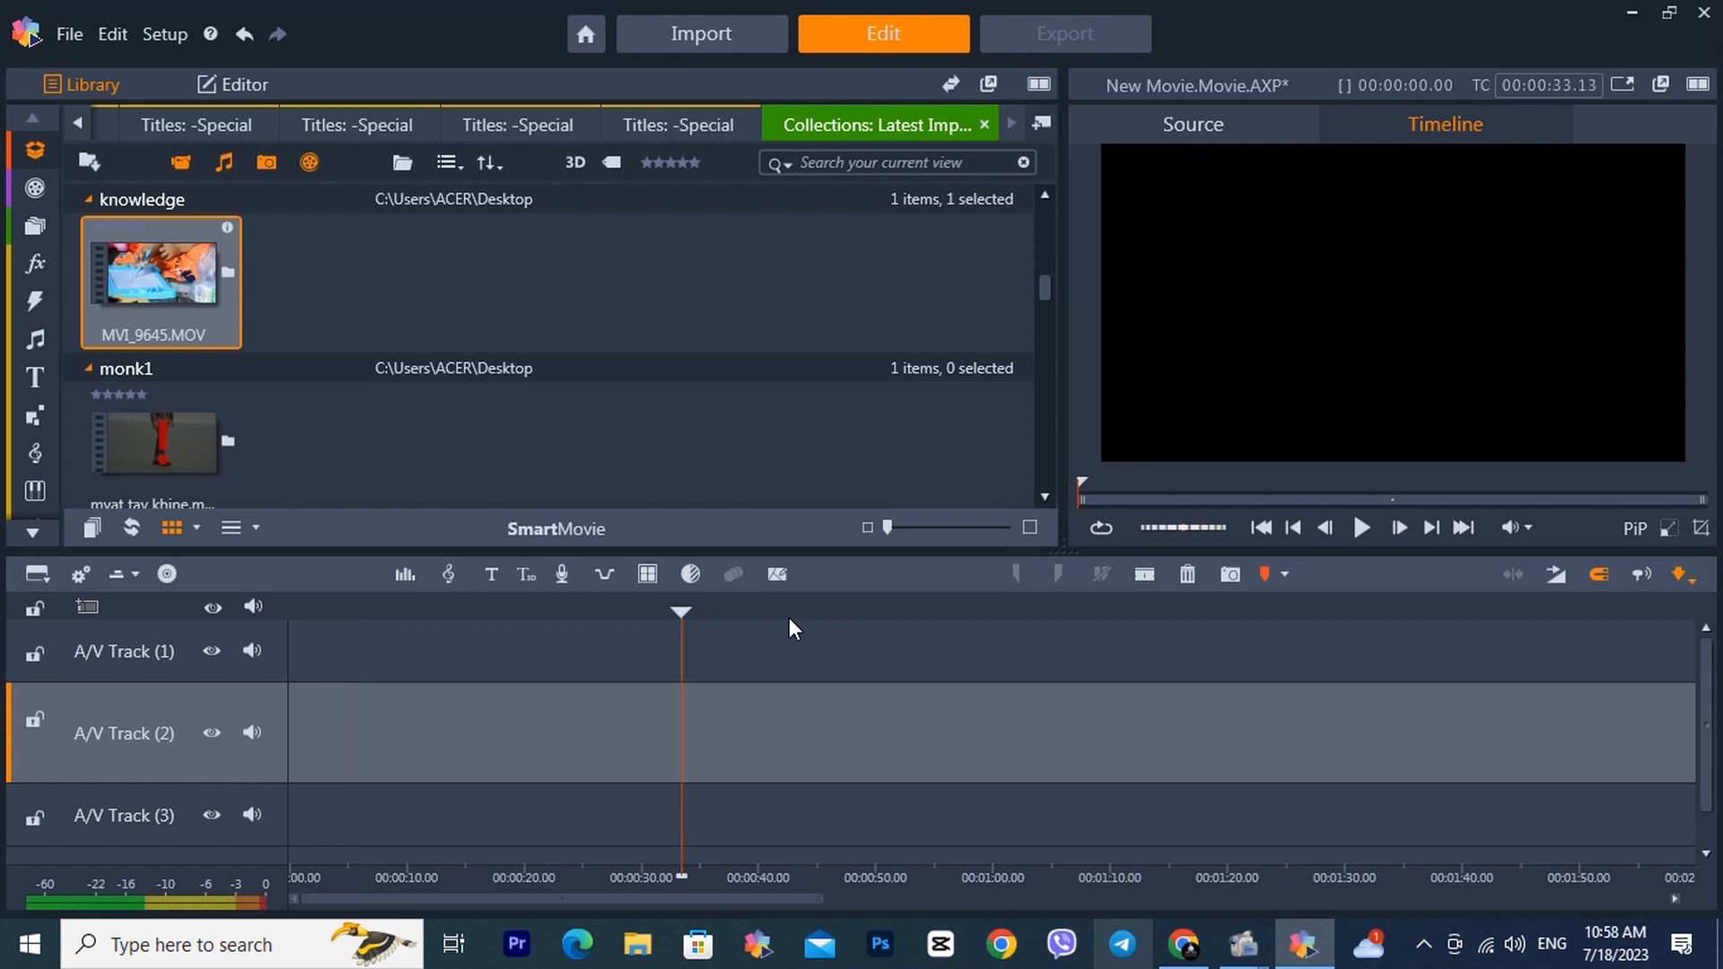
# Step: Import the video clips from the desktop's knowledge folder into the library
pyautogui.click(1639, 11)
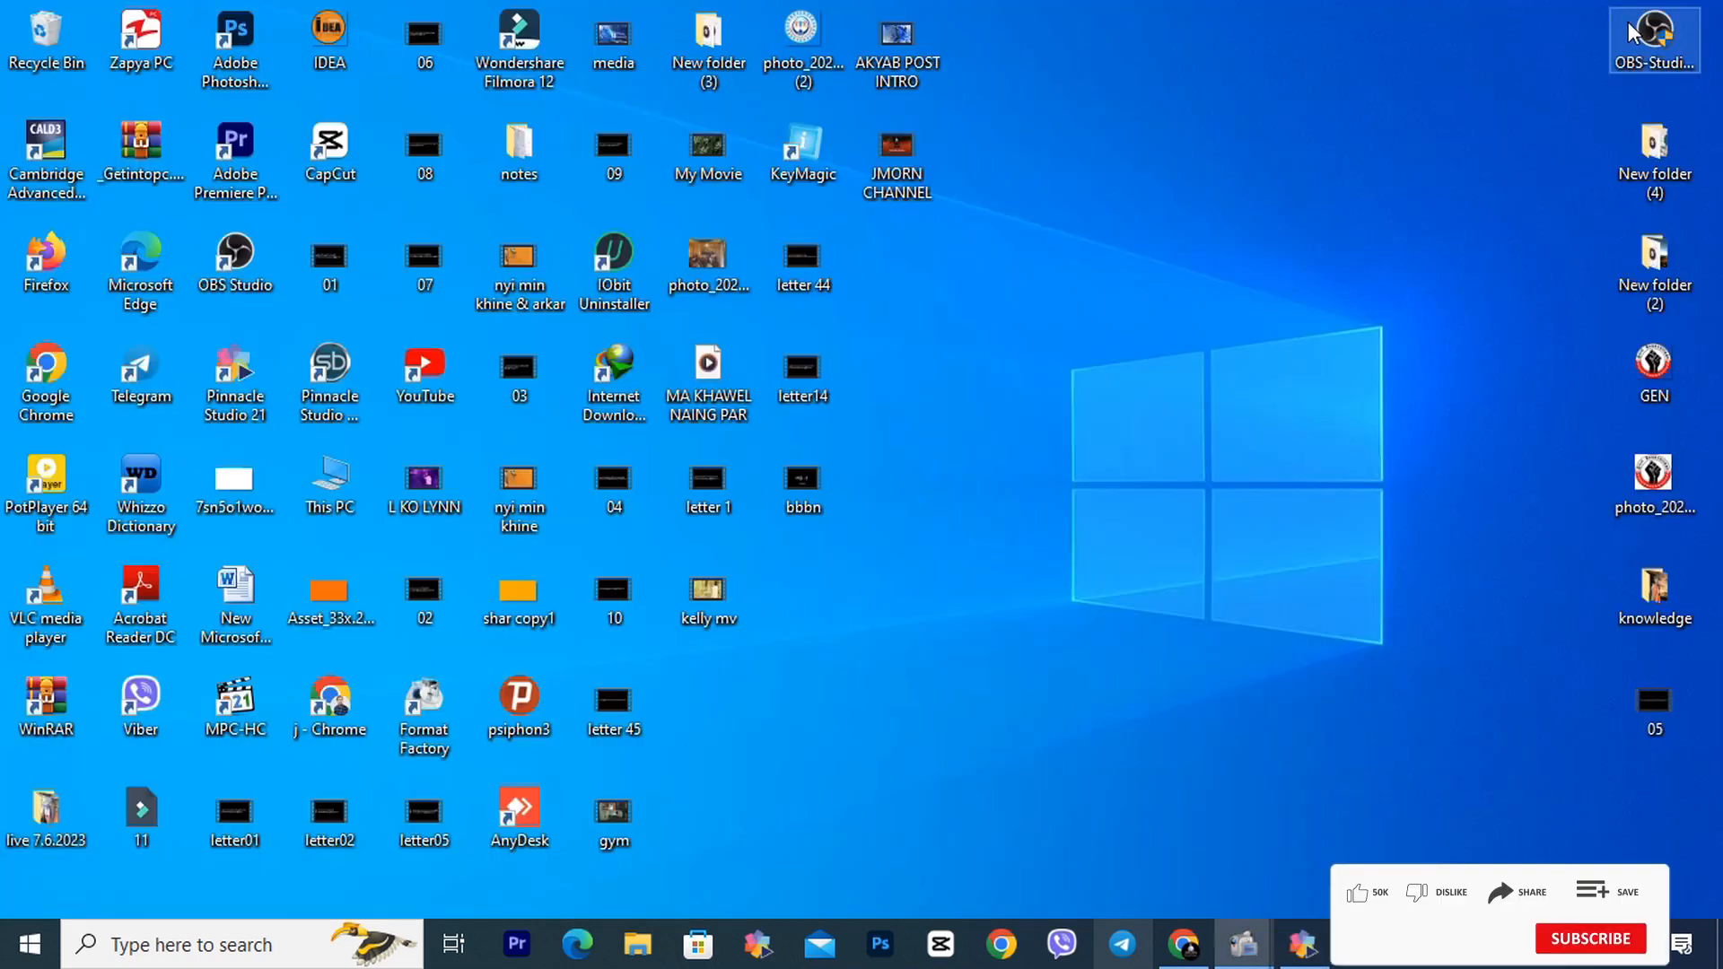
pyautogui.doubleClick(1654, 590)
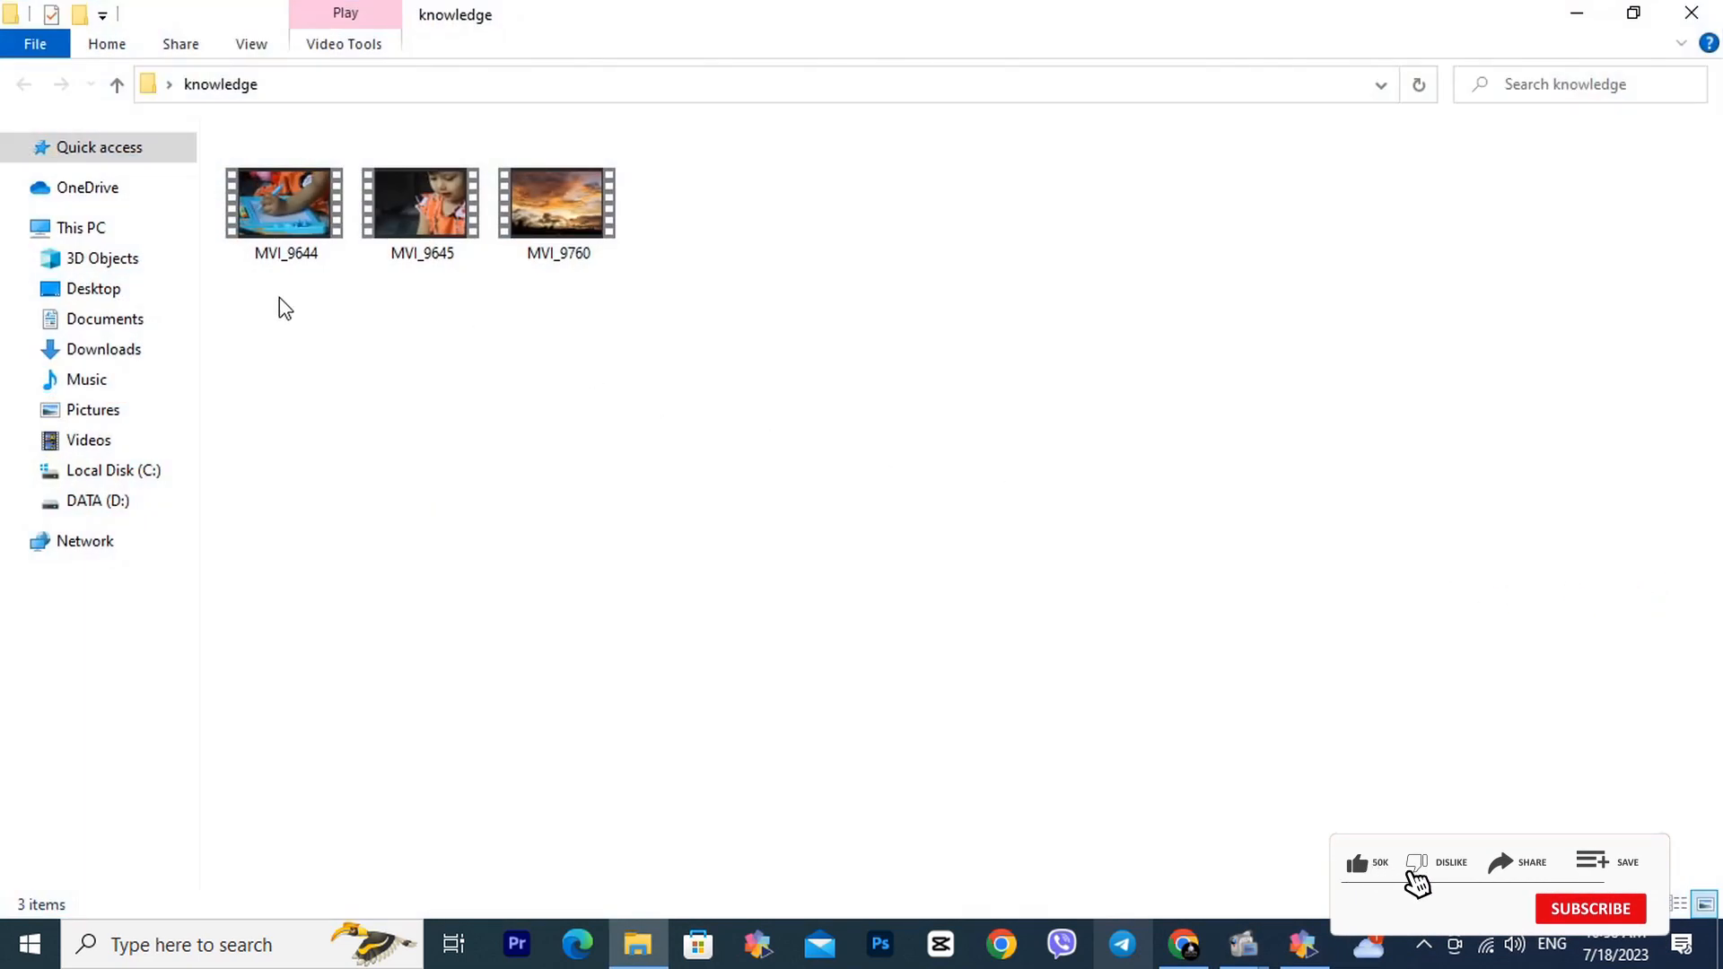
pyautogui.moveTo(279, 299); pyautogui.dragTo(684, 418)
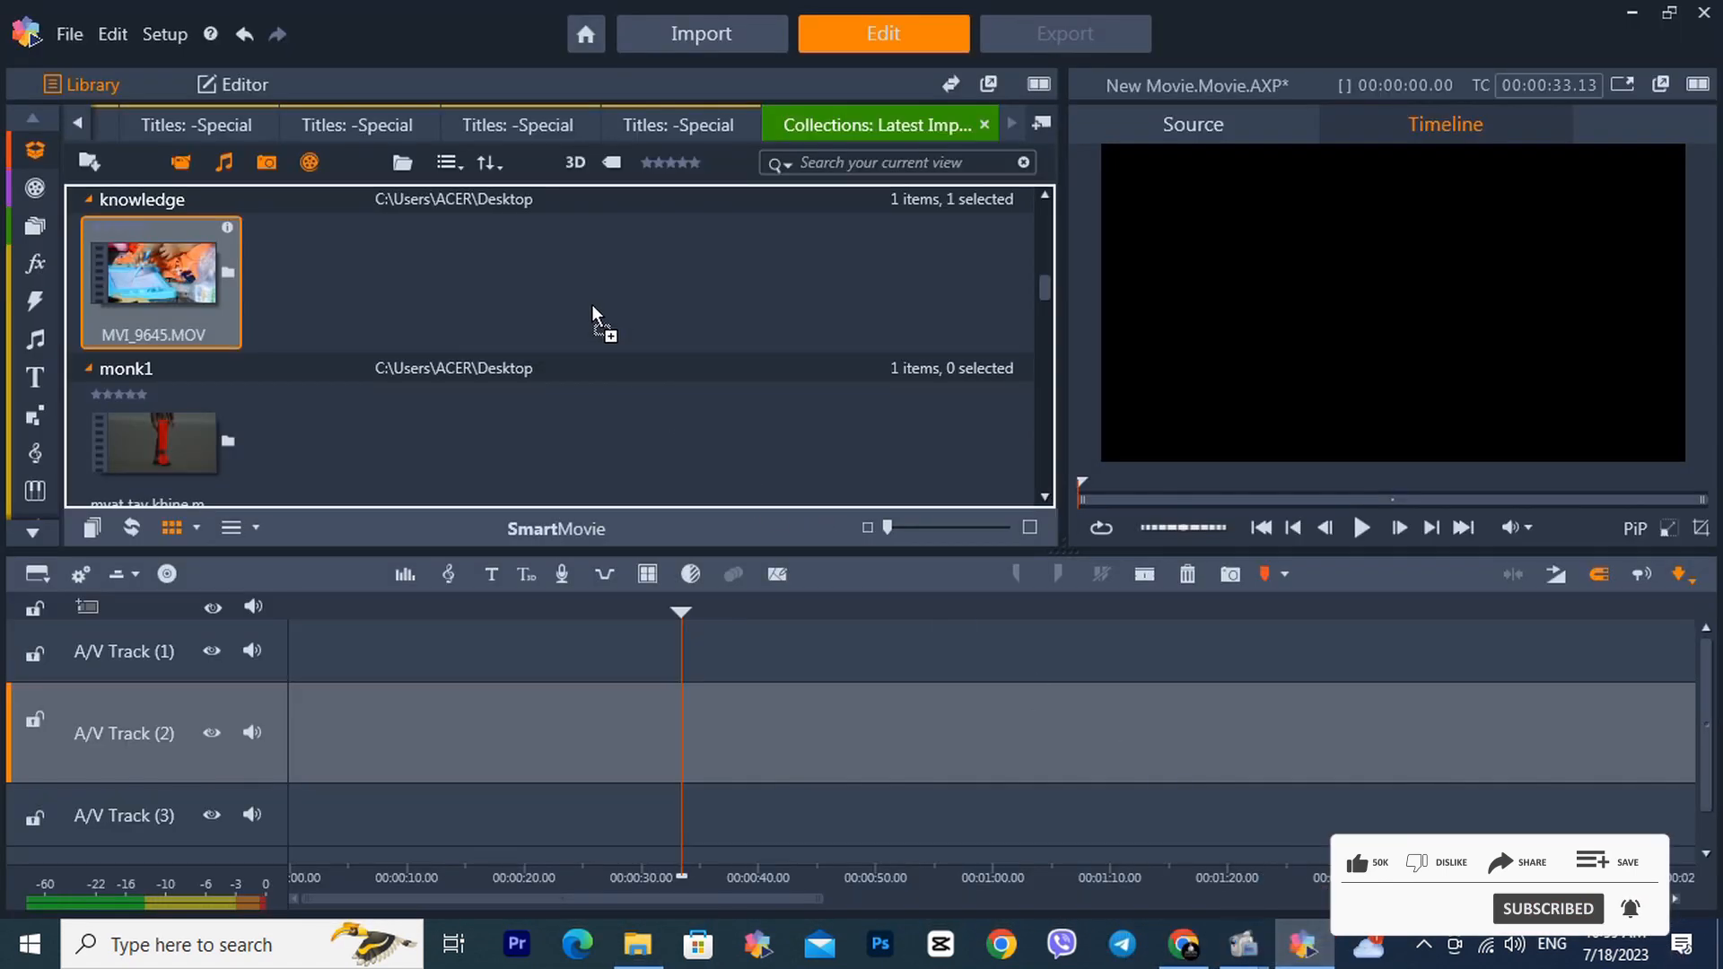
pyautogui.moveTo(591, 304); pyautogui.dragTo(590, 304)
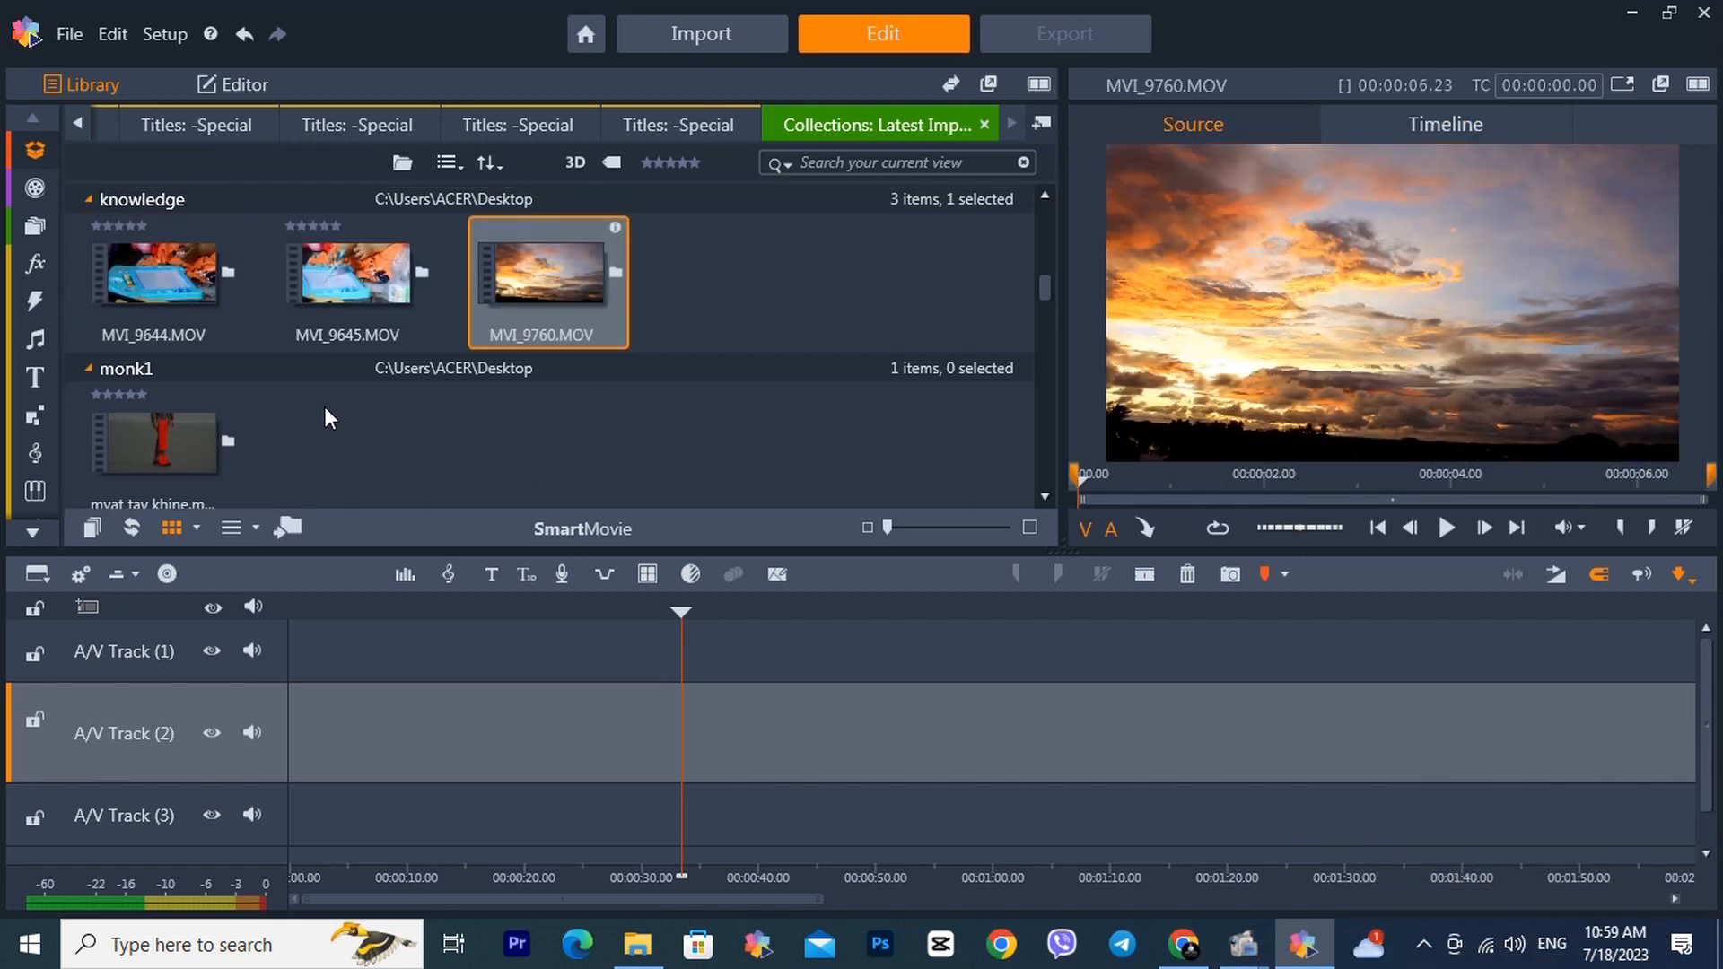
# Step: Place MVI_9644.MOV on A/V Track (2), starting at about 00:00:30.09
pyautogui.click(229, 272)
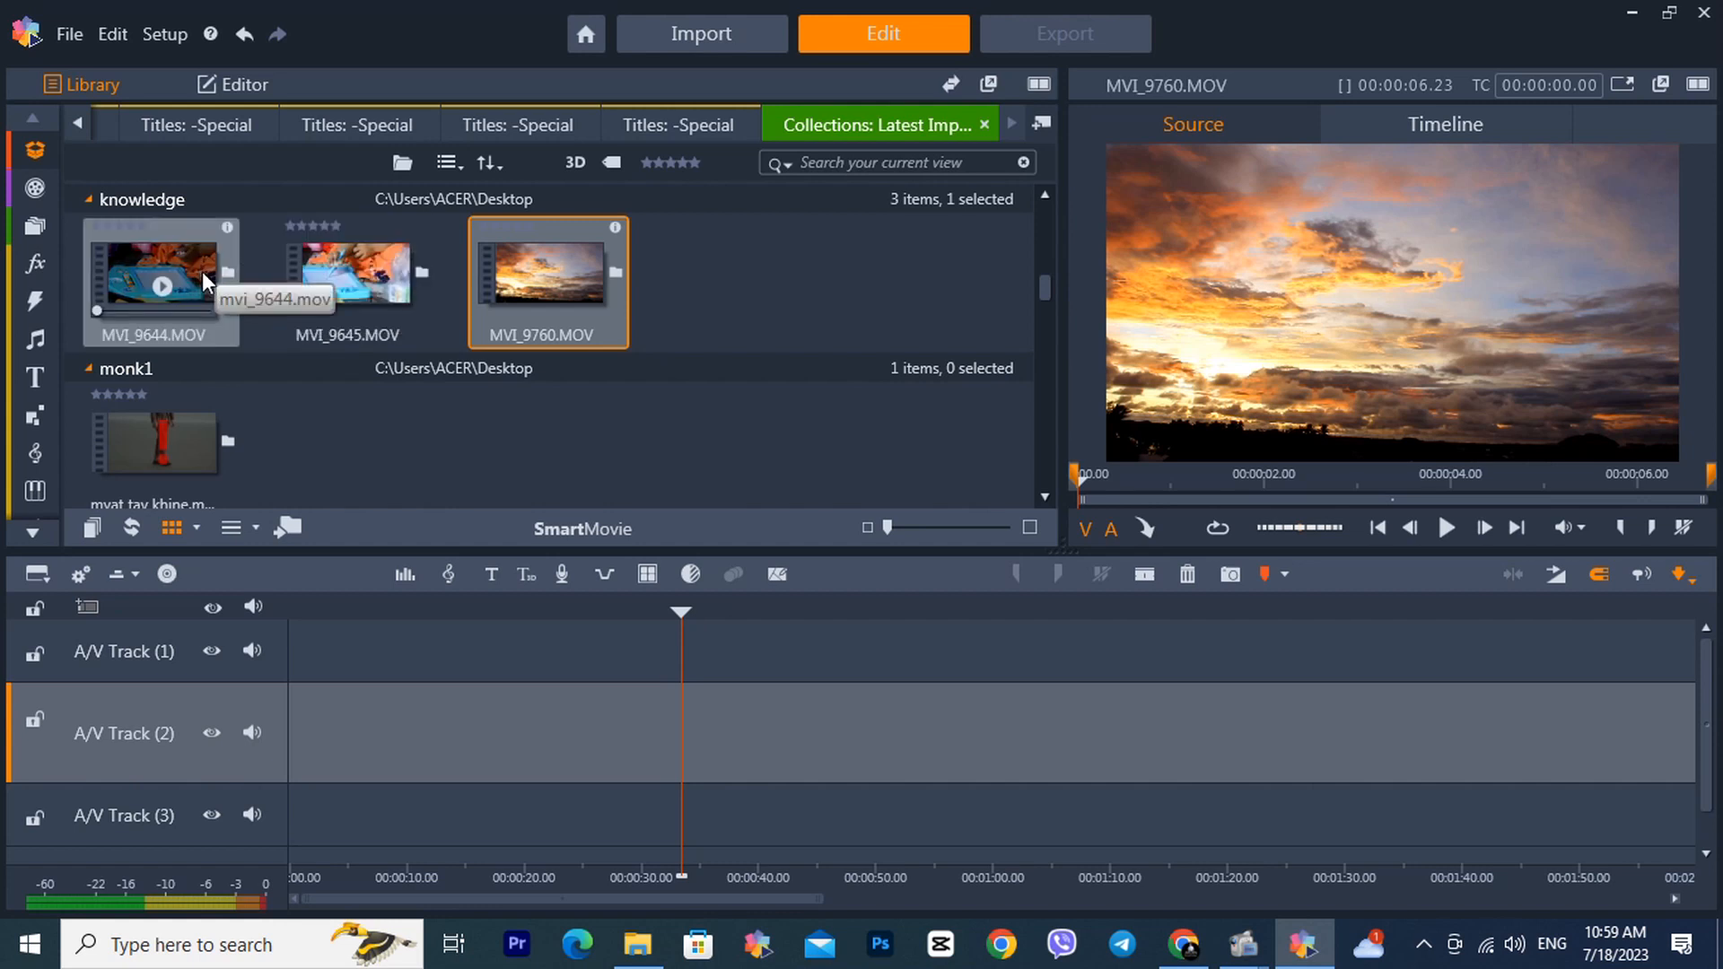
pyautogui.moveTo(195, 261); pyautogui.dragTo(533, 740)
pyautogui.moveTo(369, 711); pyautogui.dragTo(742, 736)
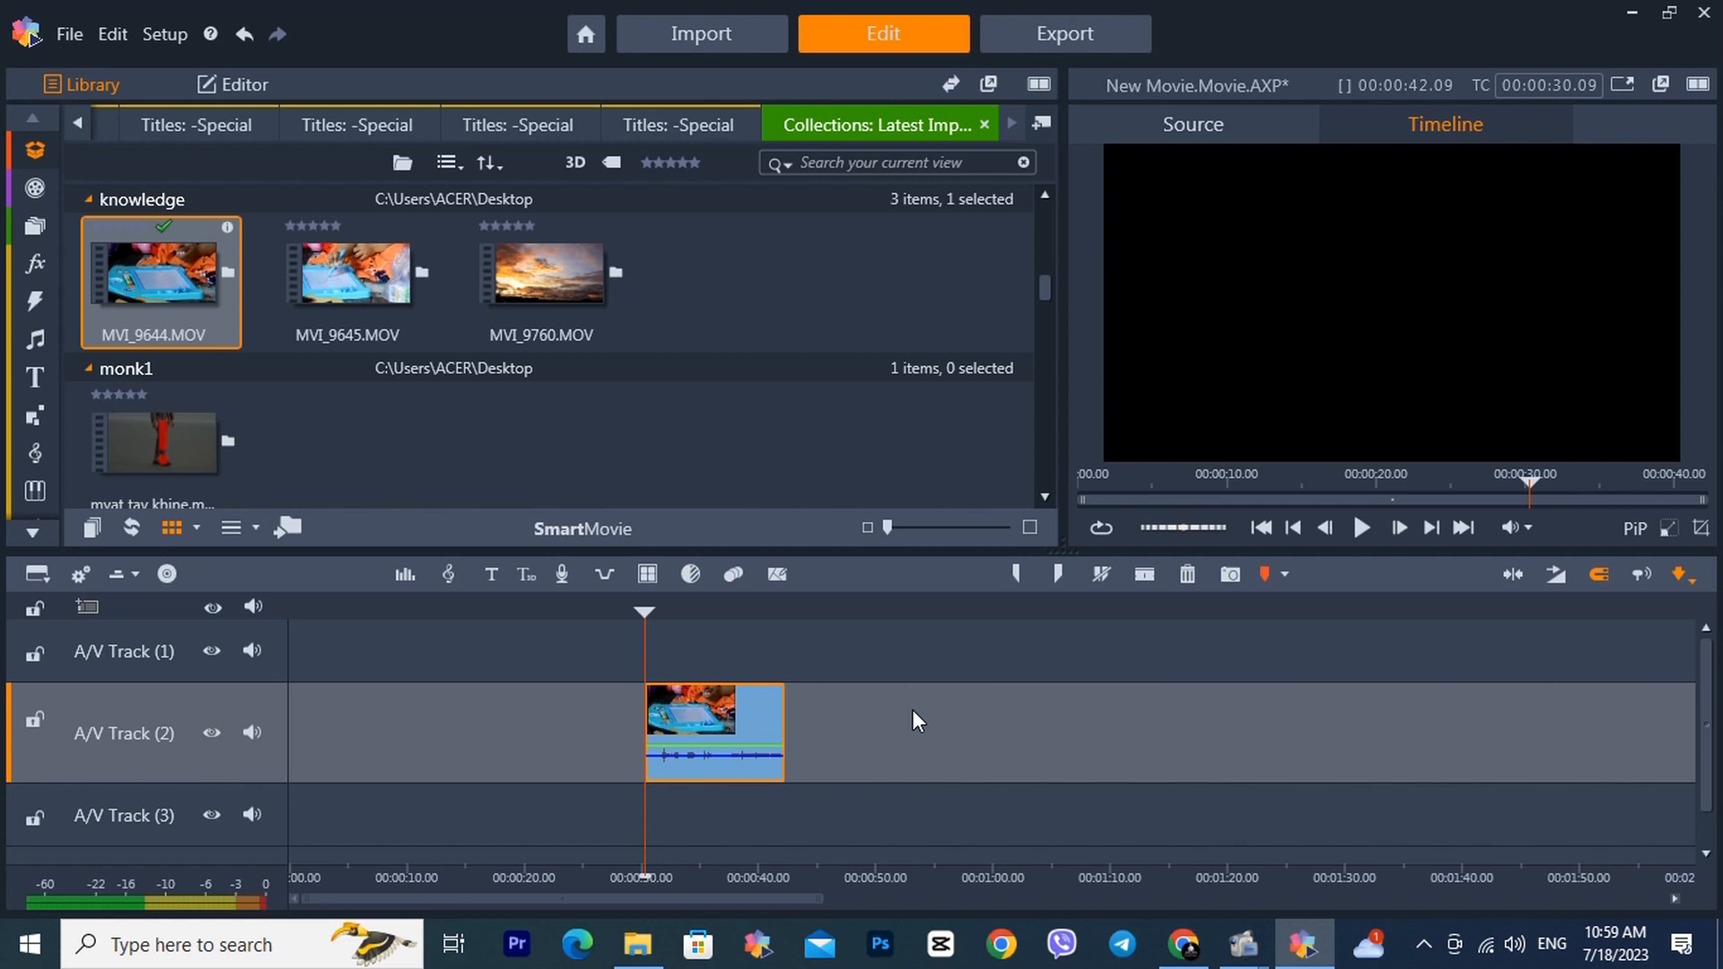
# Step: Play back the MVI_9644.MOV clip on the timeline from its start
pyautogui.scroll(2, 913, 711)
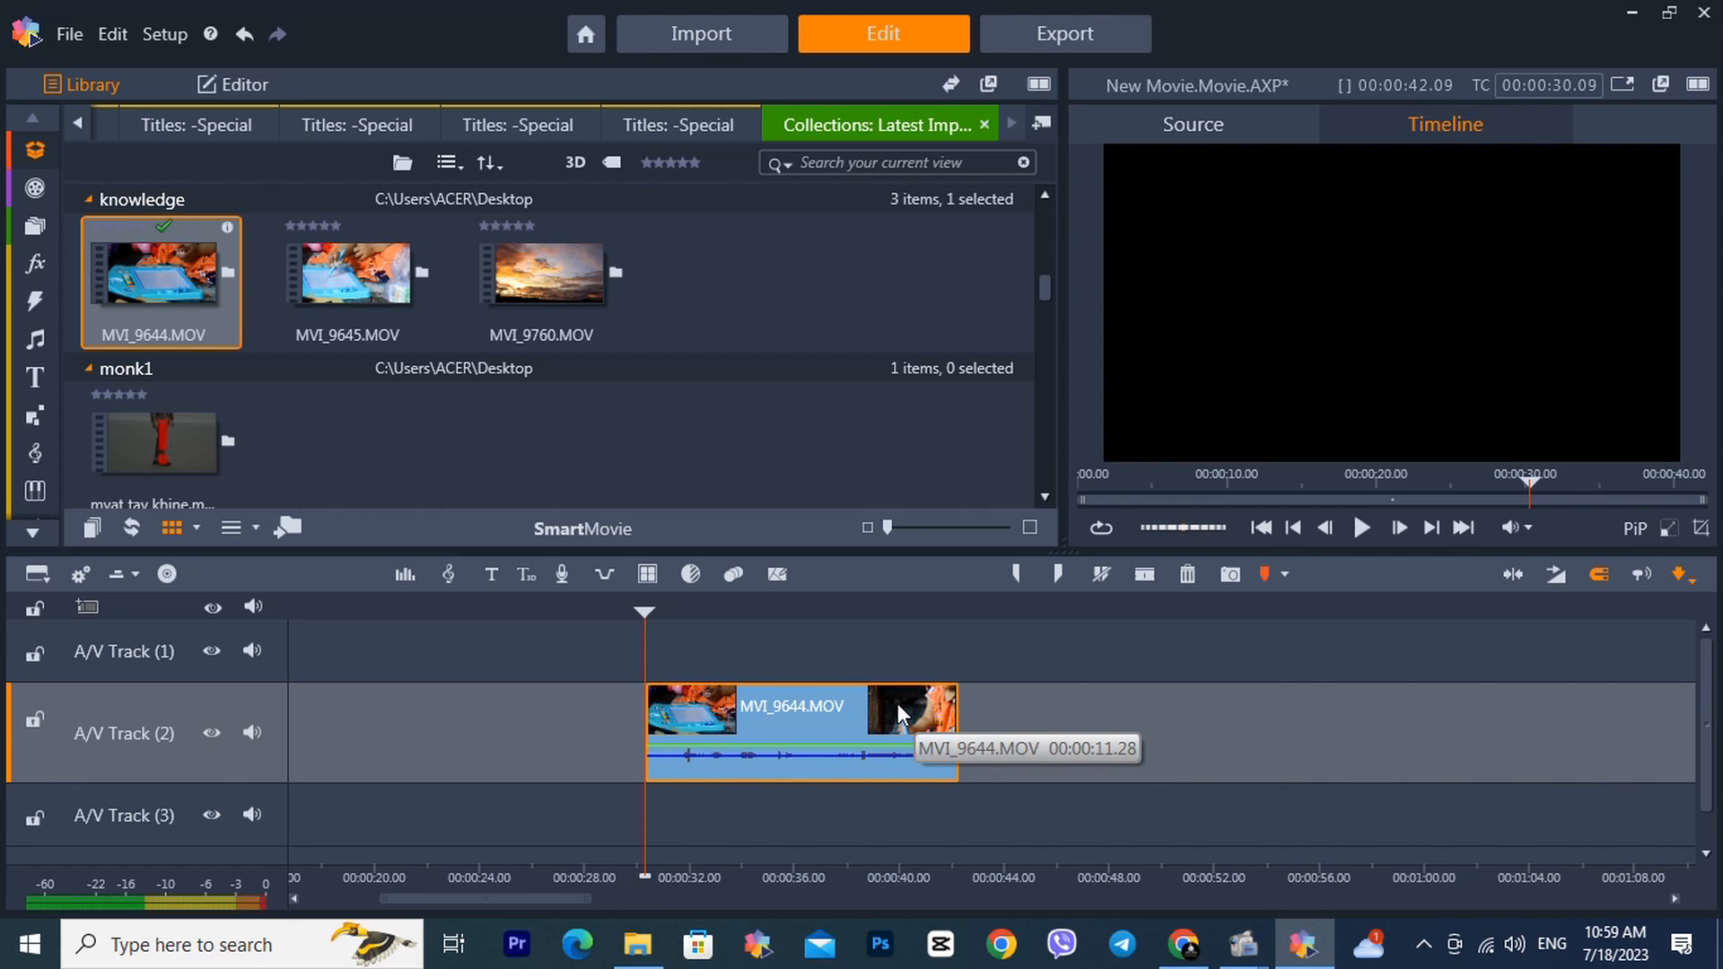
pyautogui.press('-')
pyautogui.press('-')
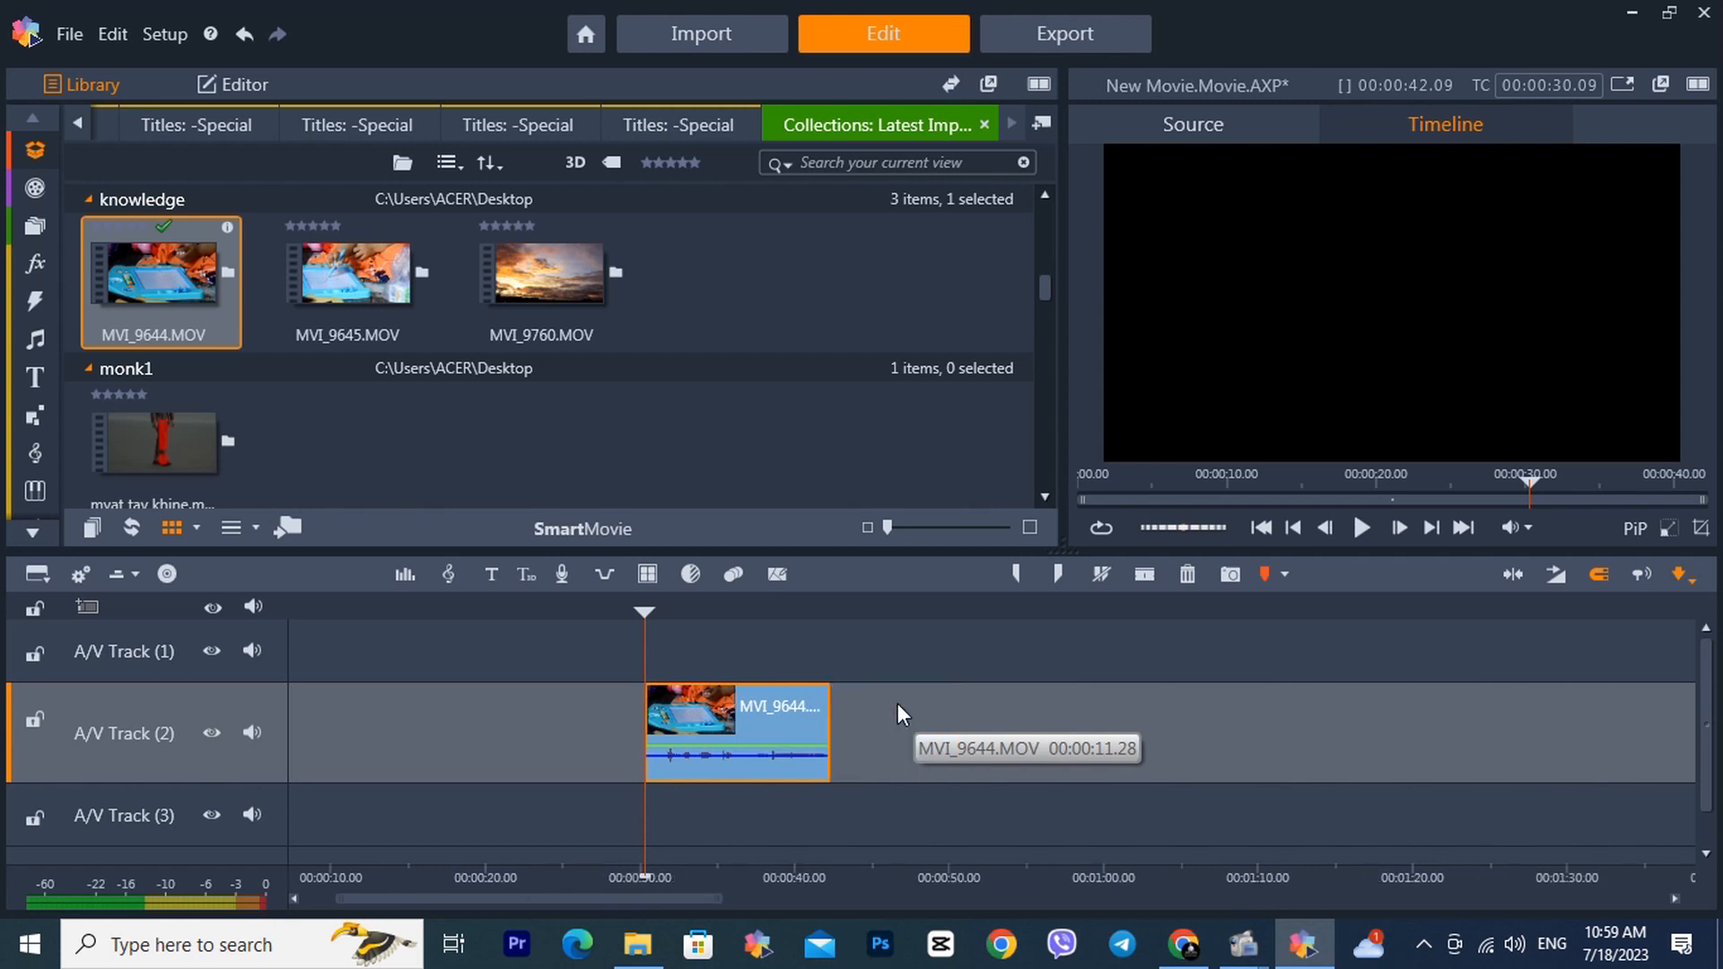
pyautogui.press('=')
pyautogui.press('=')
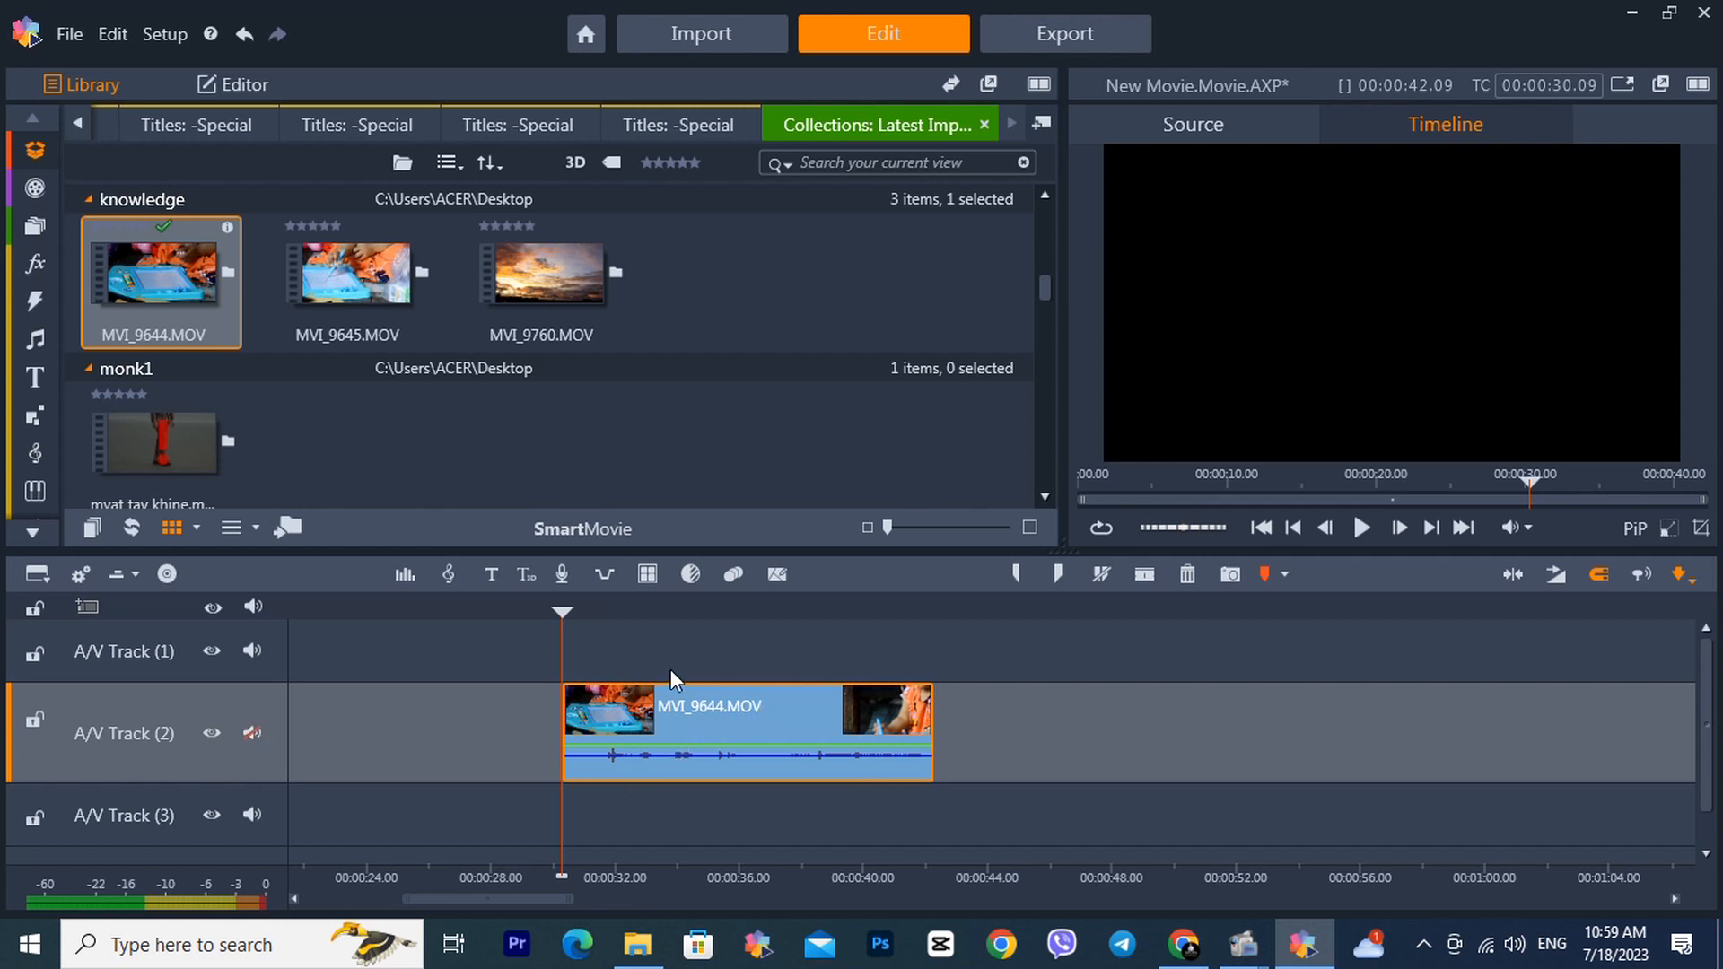
pyautogui.moveTo(607, 612); pyautogui.dragTo(576, 614)
pyautogui.press('space')
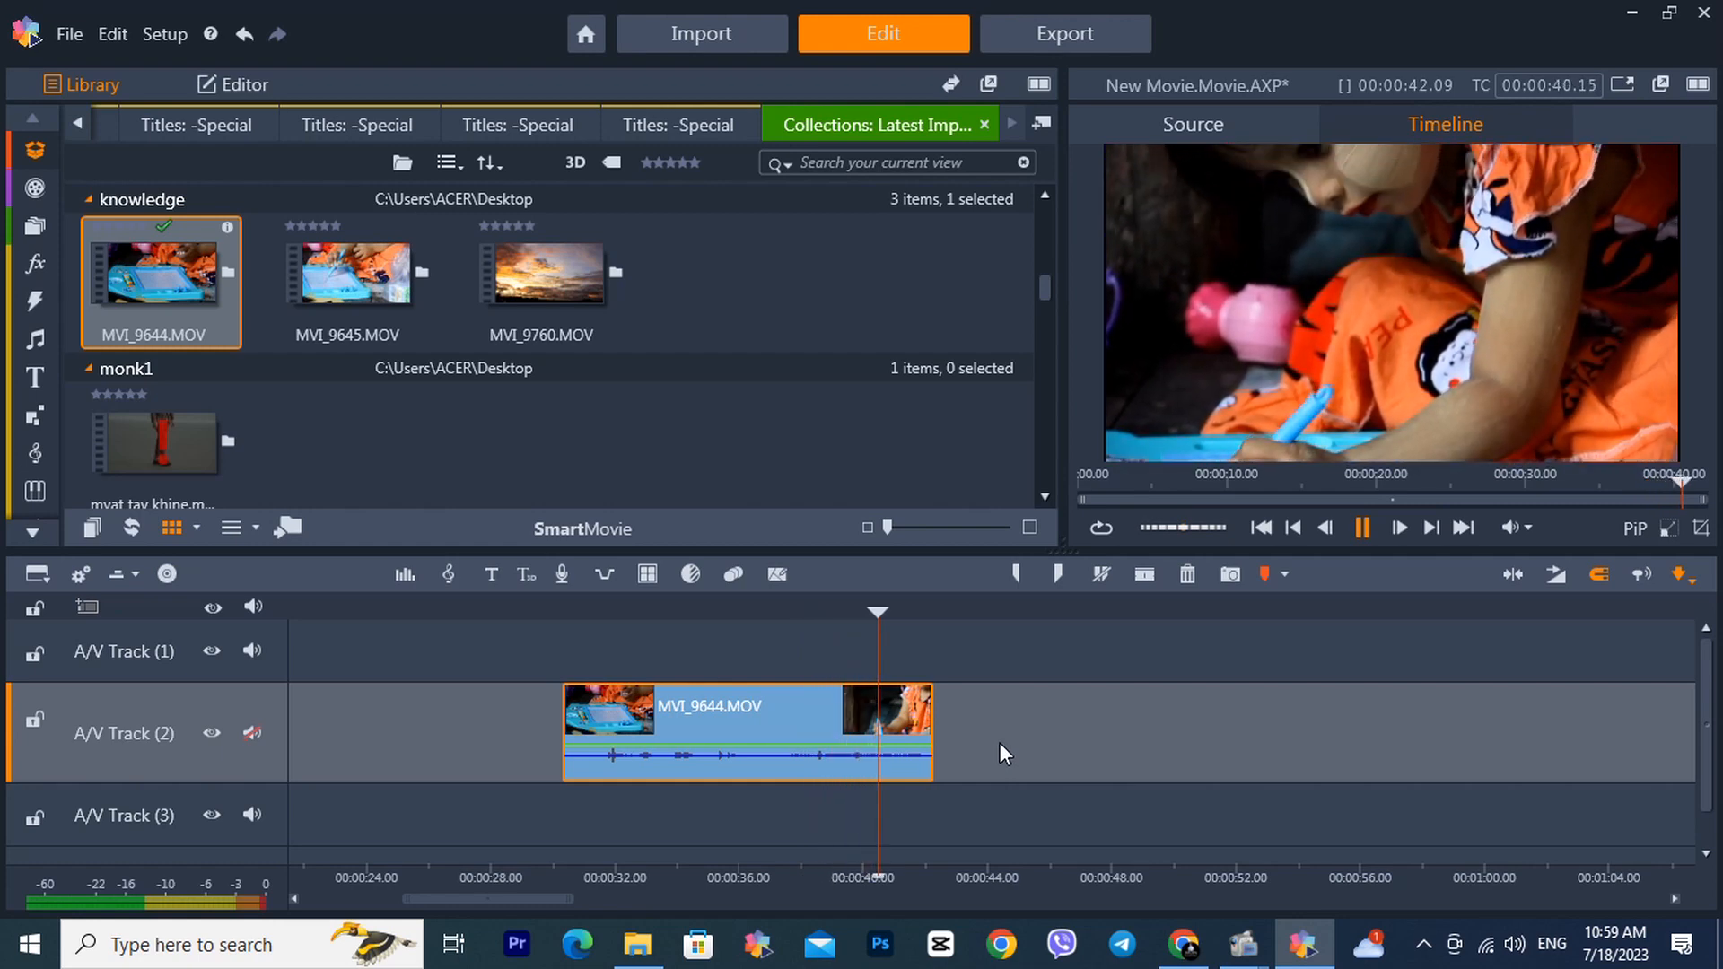
# Step: Split the MVI_9644.MOV clip at 00:00:36.12 and select its second part
pyautogui.click(707, 614)
pyautogui.moveTo(707, 615); pyautogui.dragTo(750, 662)
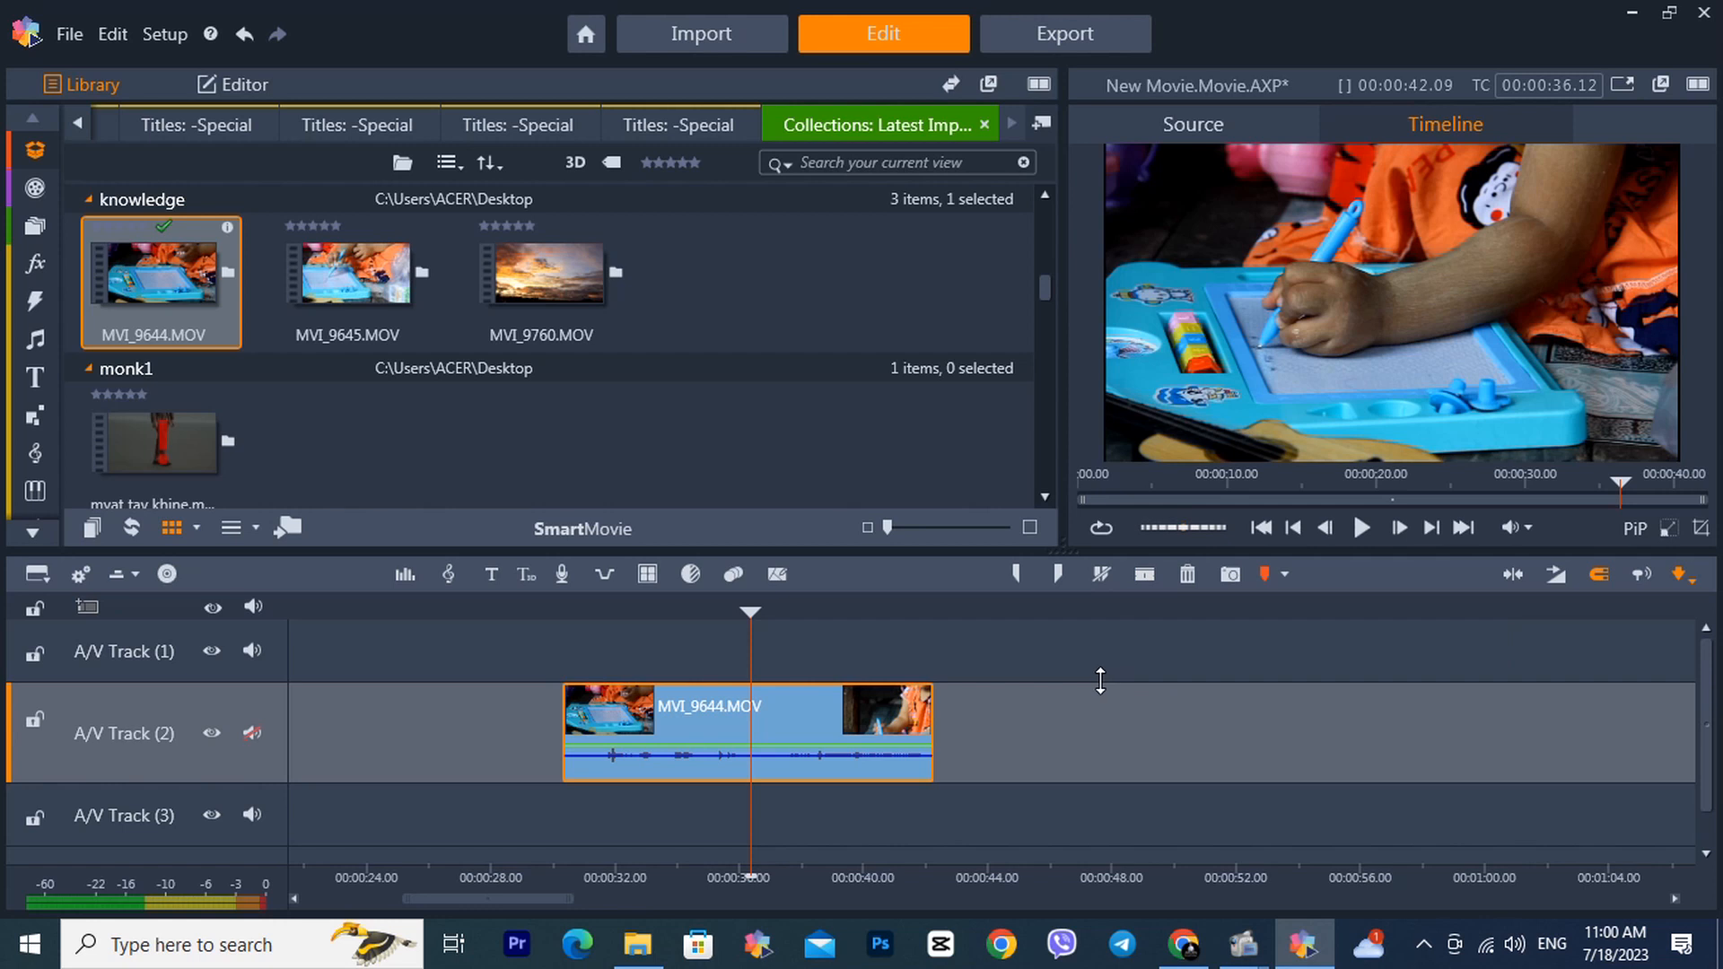
pyautogui.press('n')
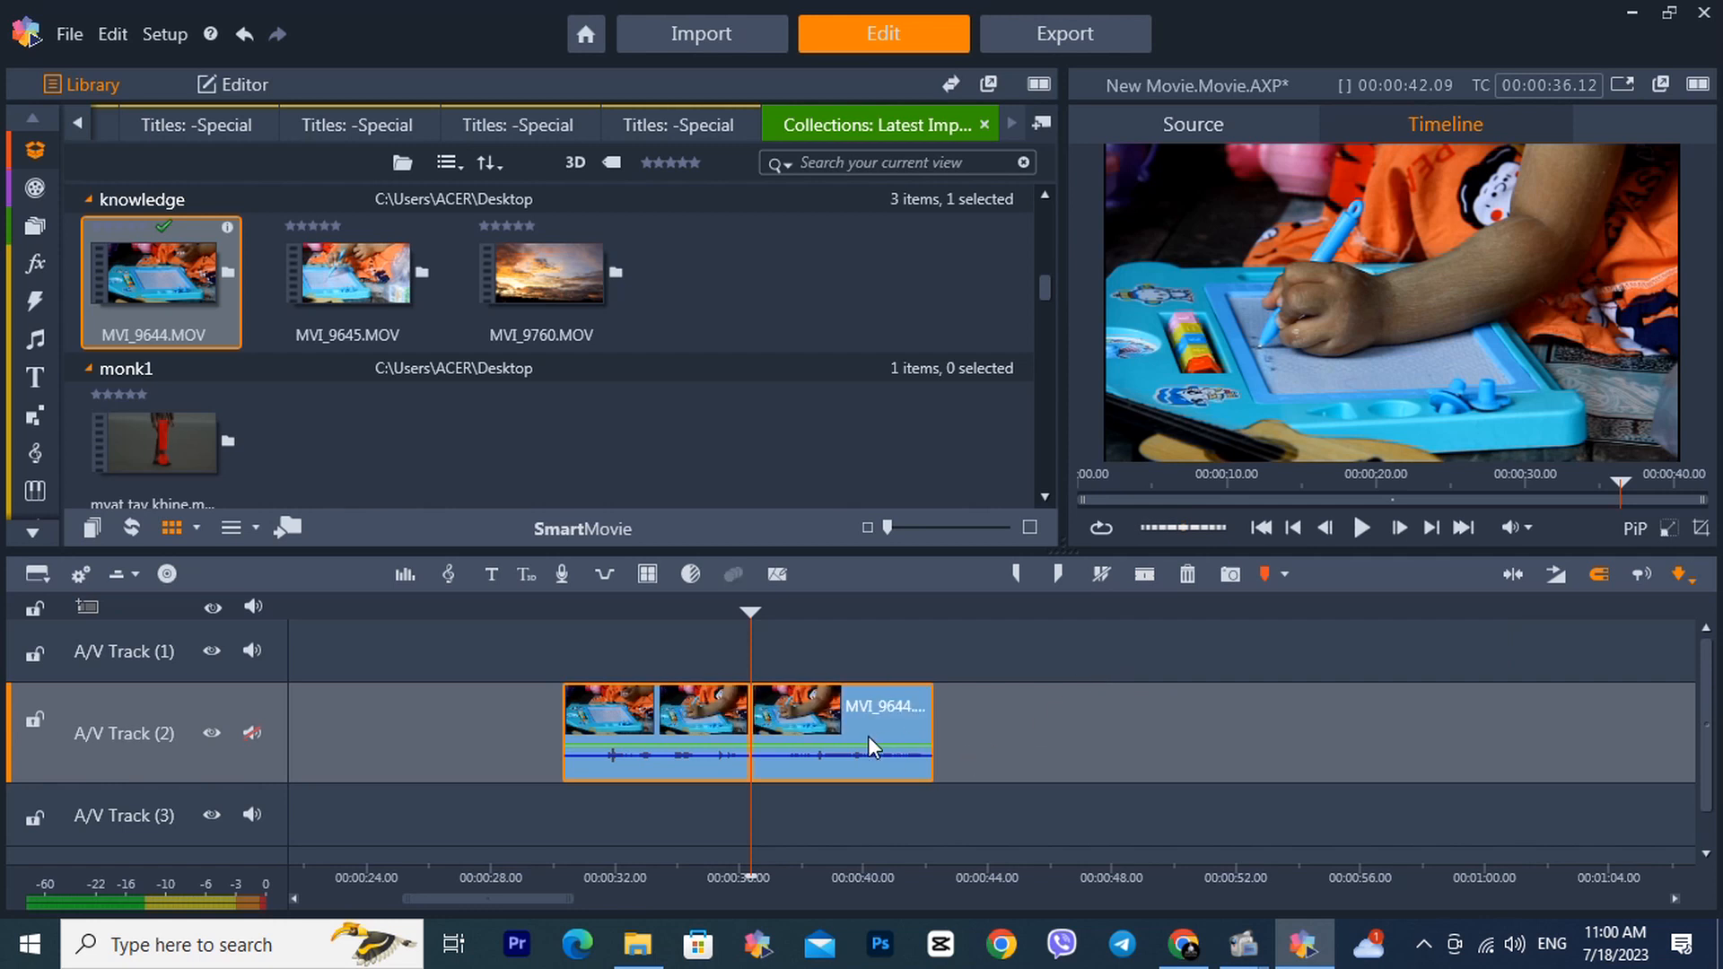
pyautogui.moveTo(842, 720)
pyautogui.mouseDown()
pyautogui.moveTo(976, 729)
pyautogui.moveTo(861, 732)
pyautogui.mouseUp()
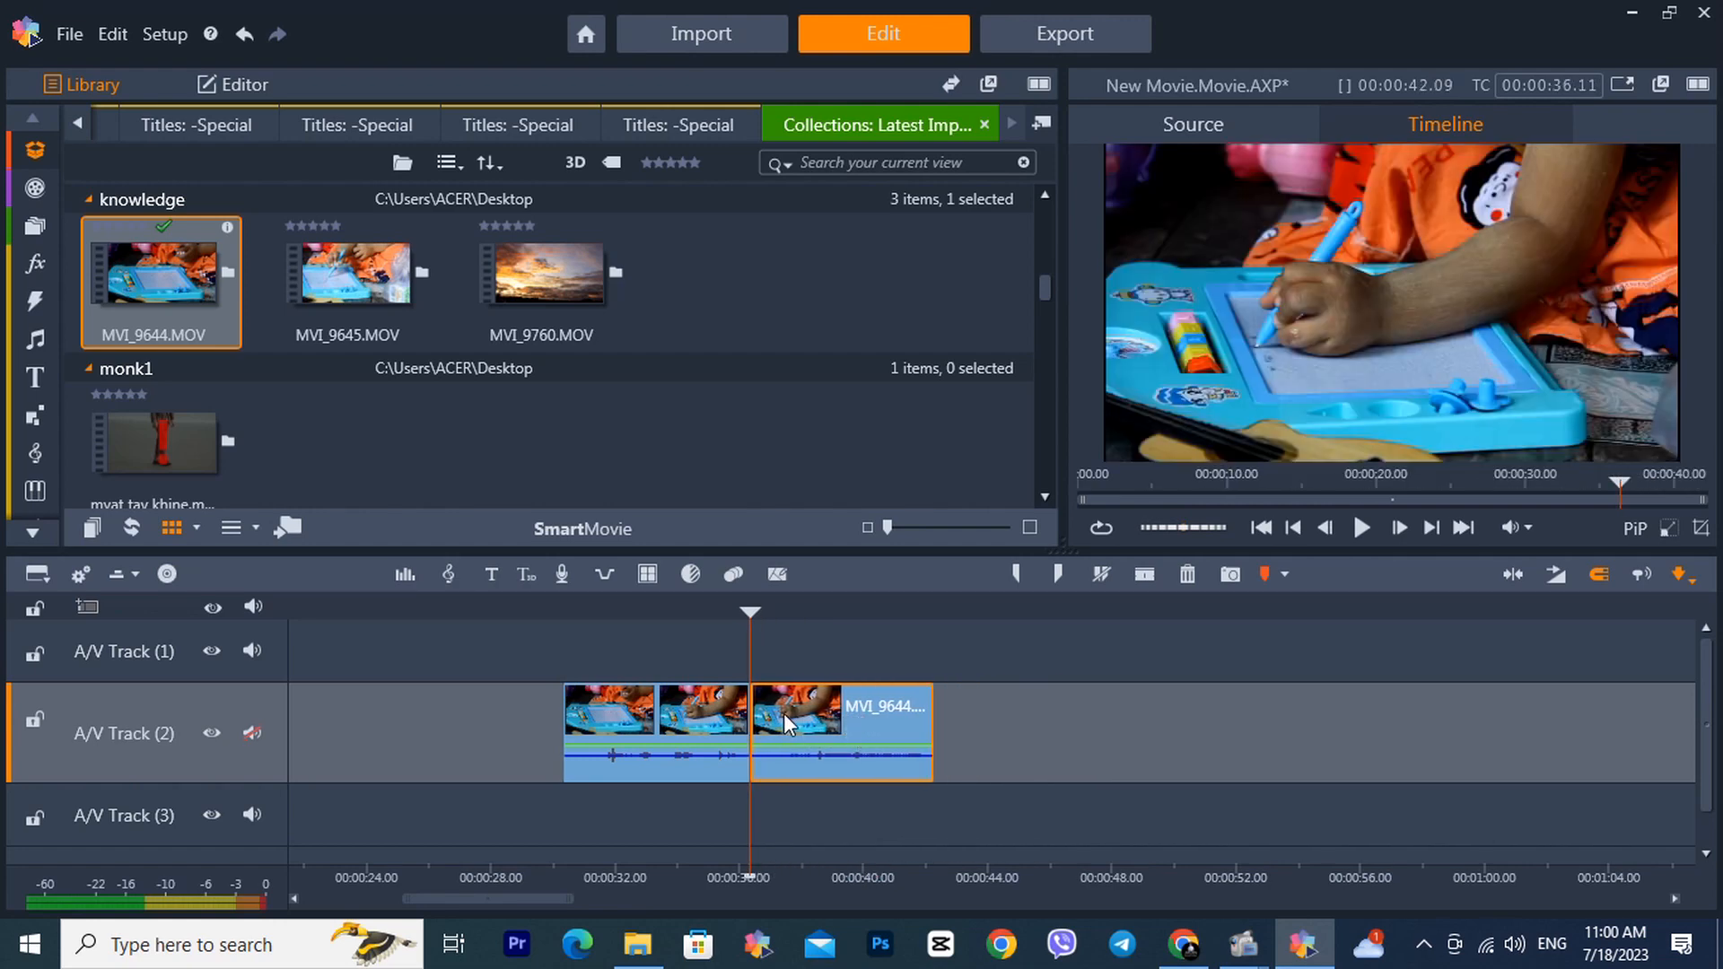
# Step: Set the speed of the second part of MVI_9644.MOV to 50% with Time Remapping
pyautogui.moveTo(634, 621); pyautogui.dragTo(844, 700)
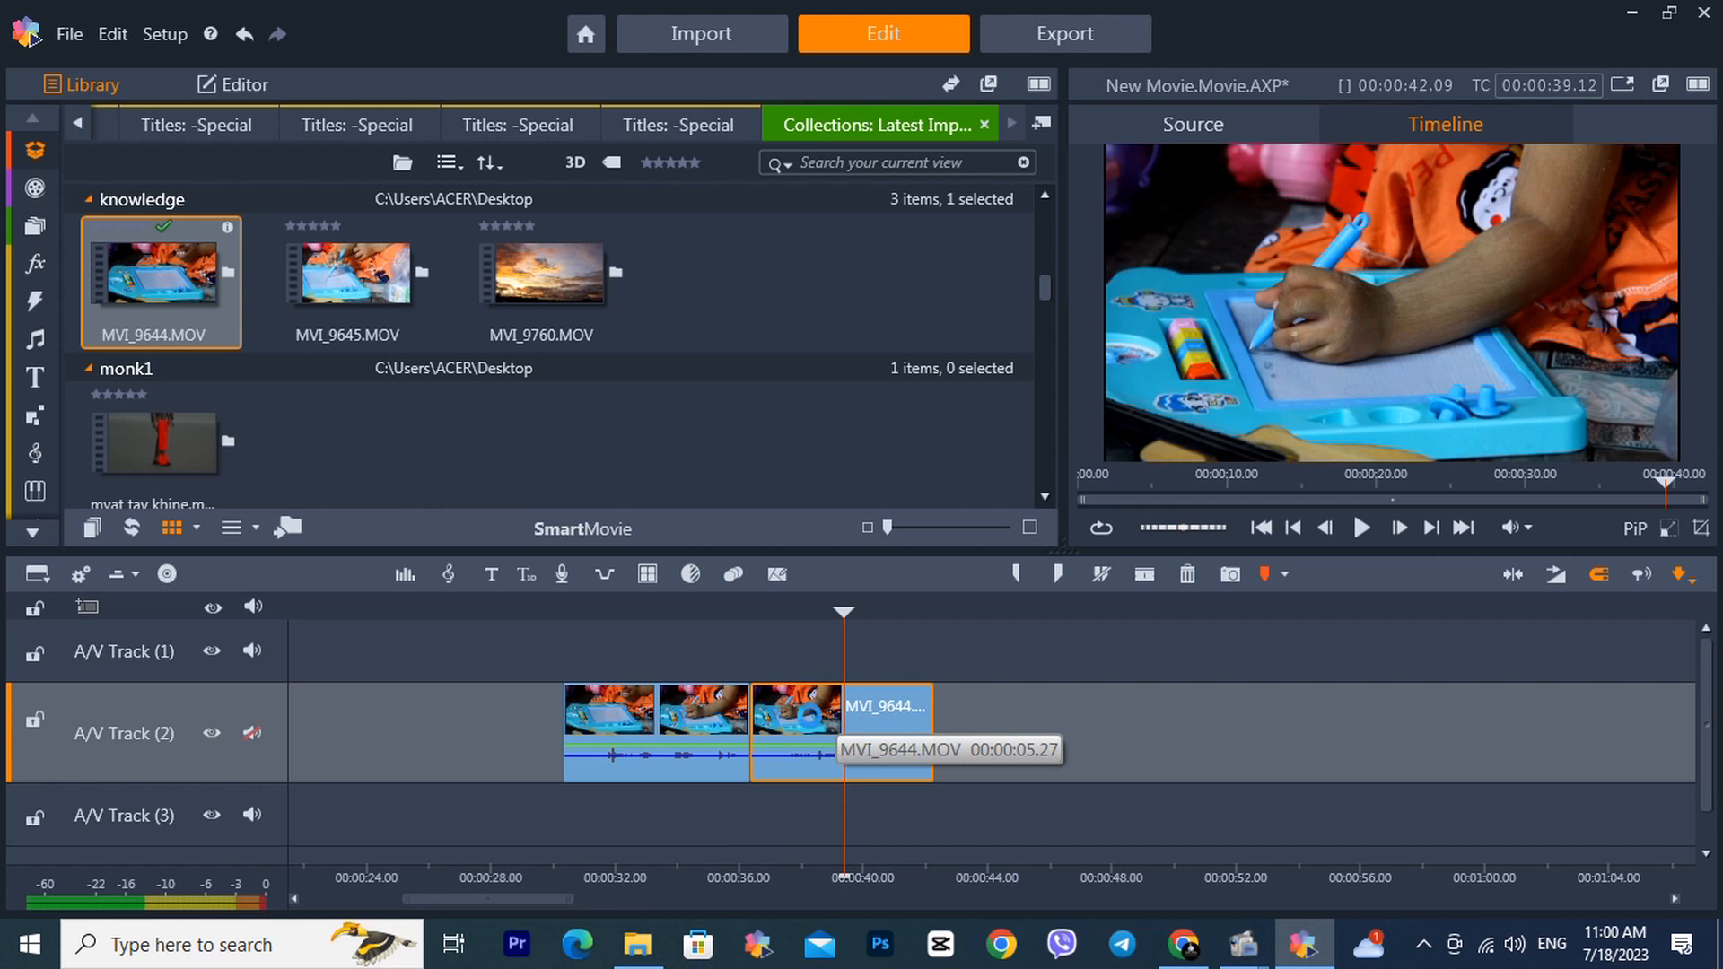
pyautogui.doubleClick(810, 716)
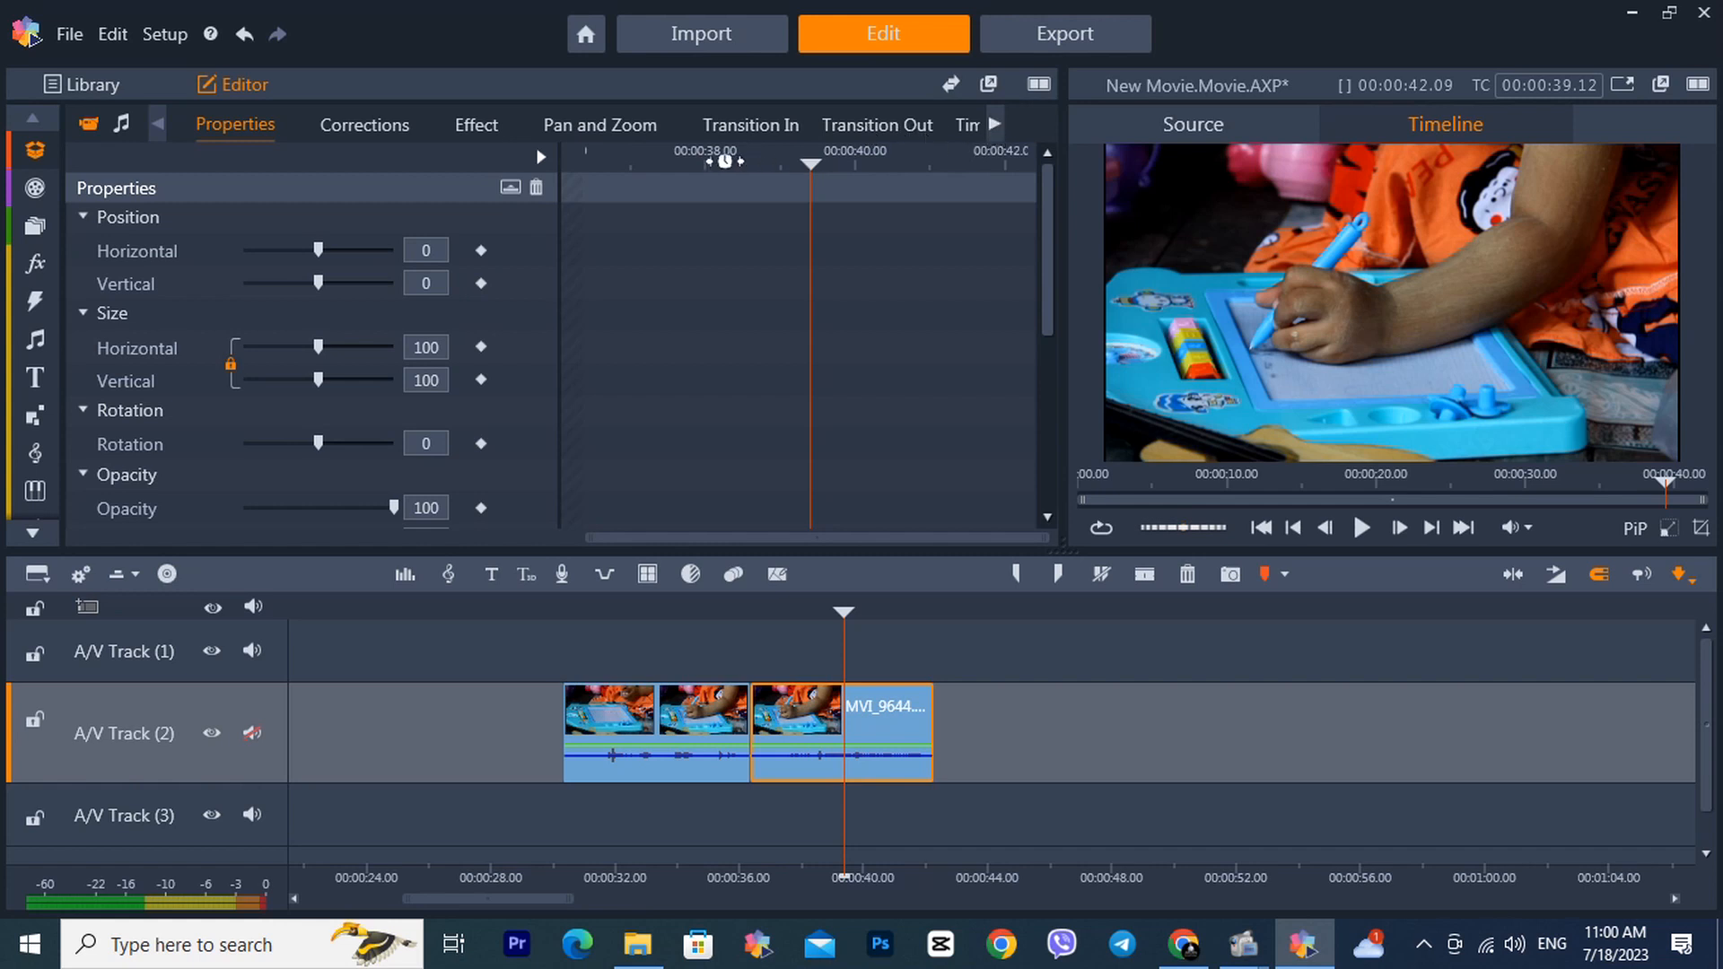
pyautogui.click(994, 123)
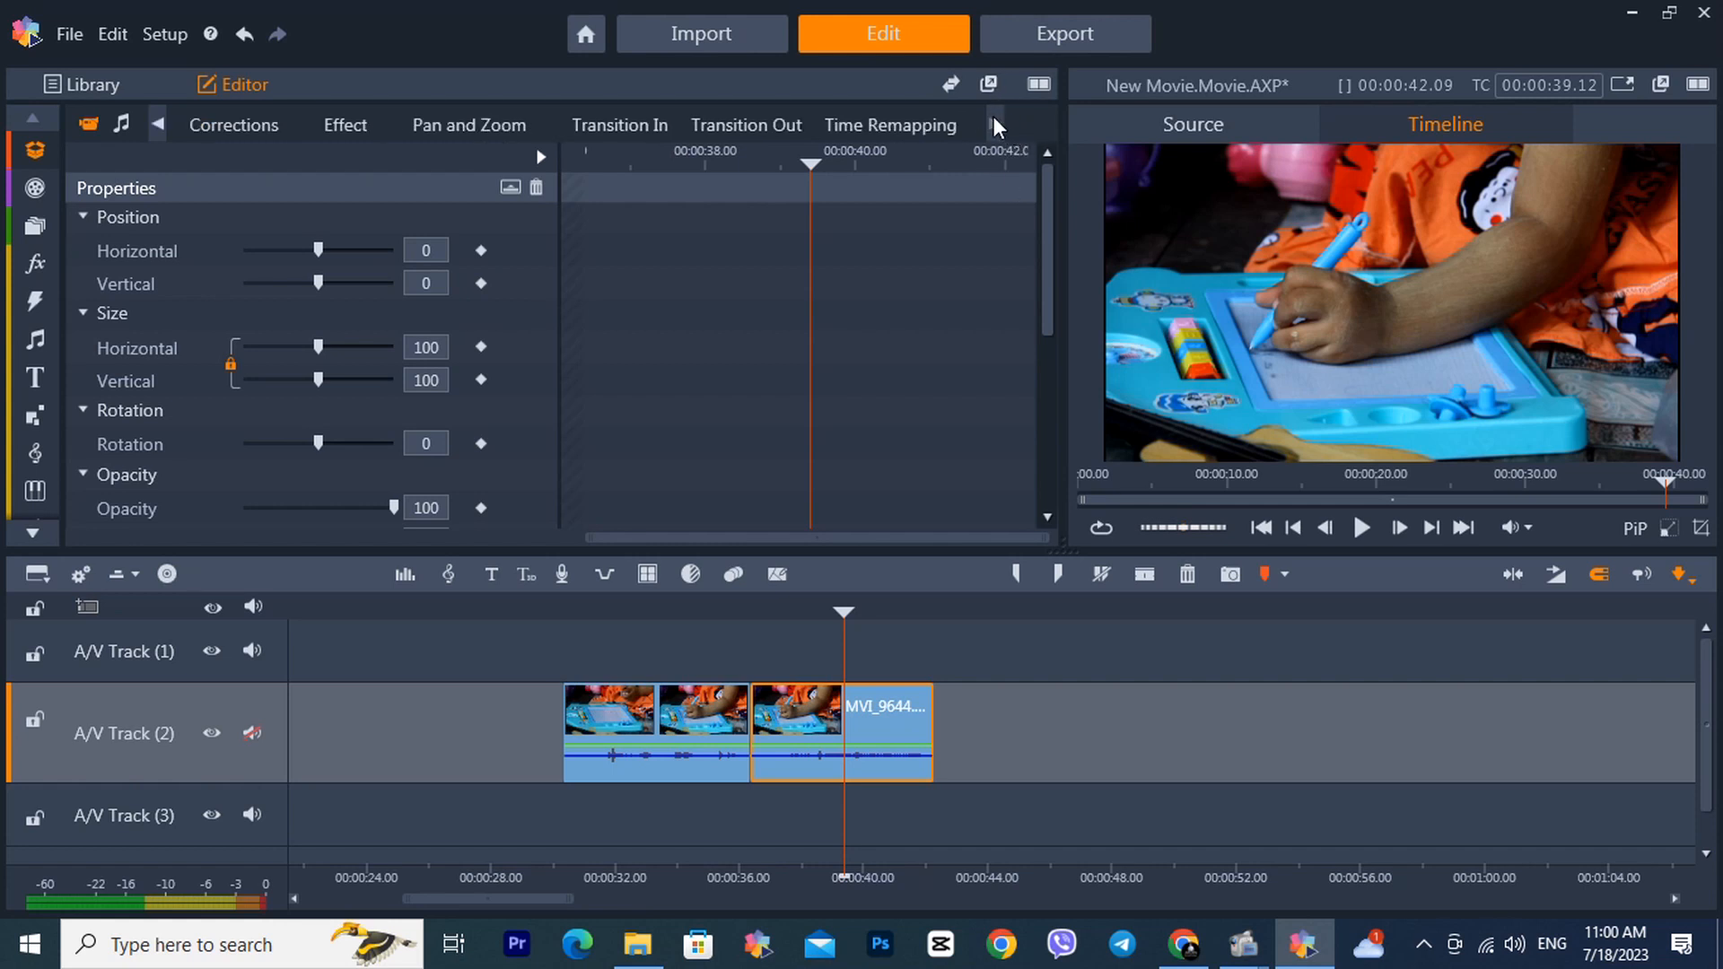
pyautogui.click(890, 131)
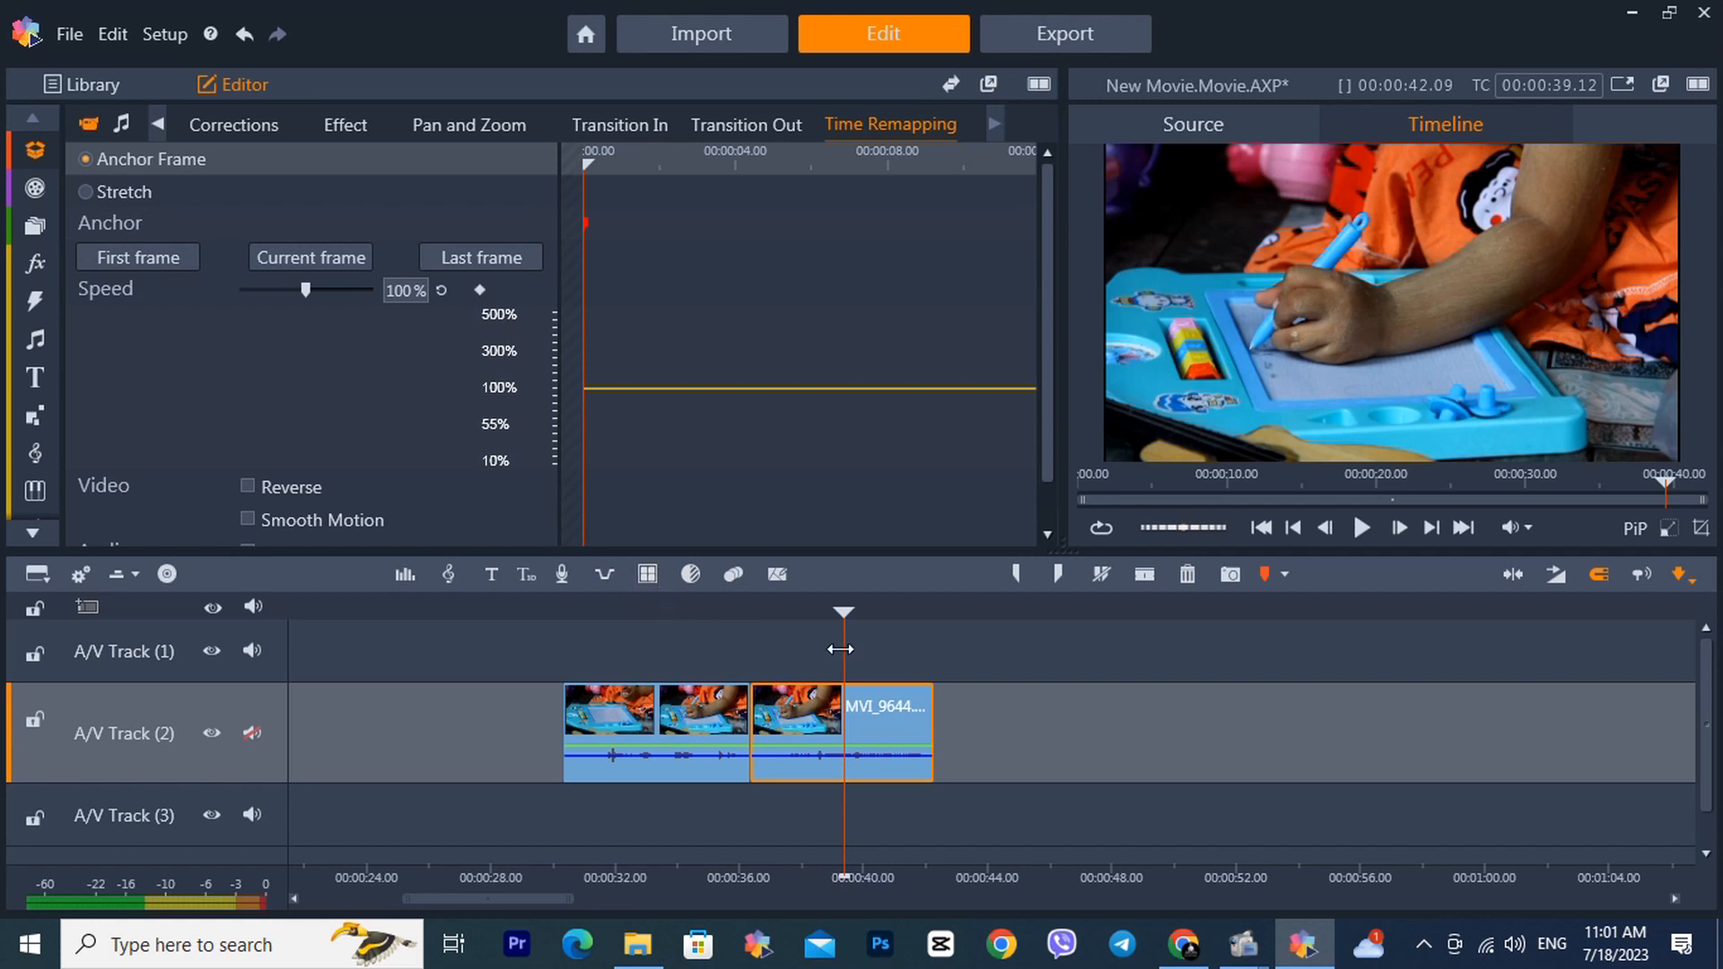
pyautogui.click(791, 604)
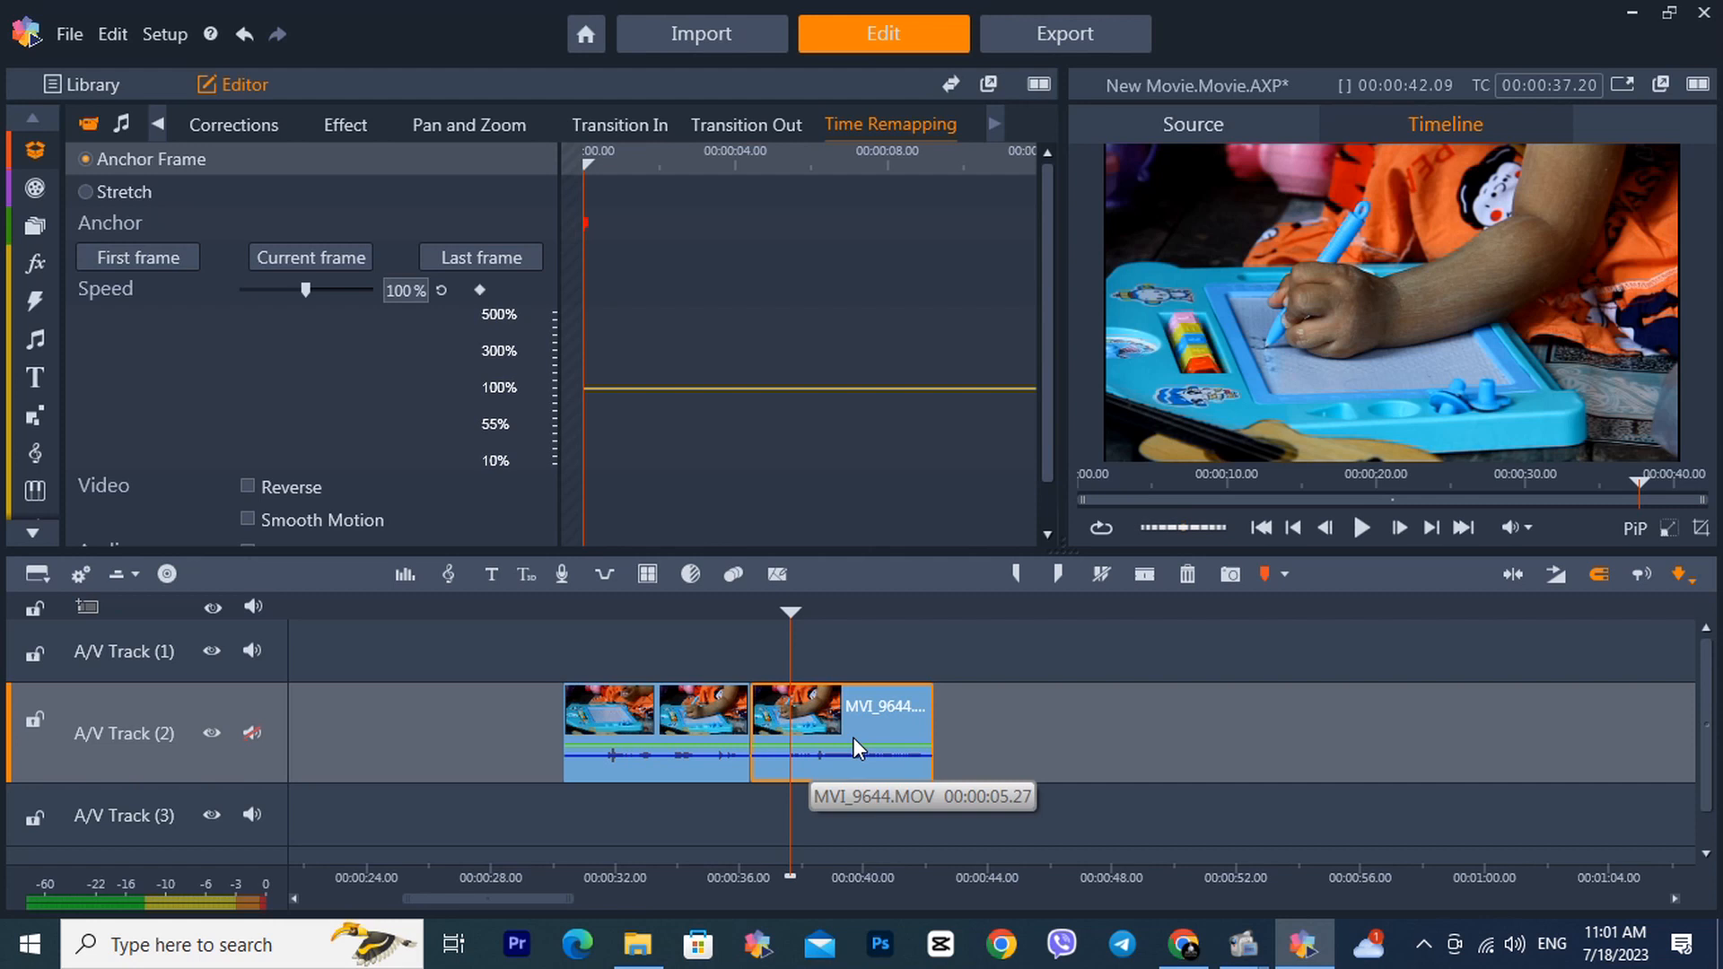
pyautogui.doubleClick(405, 291)
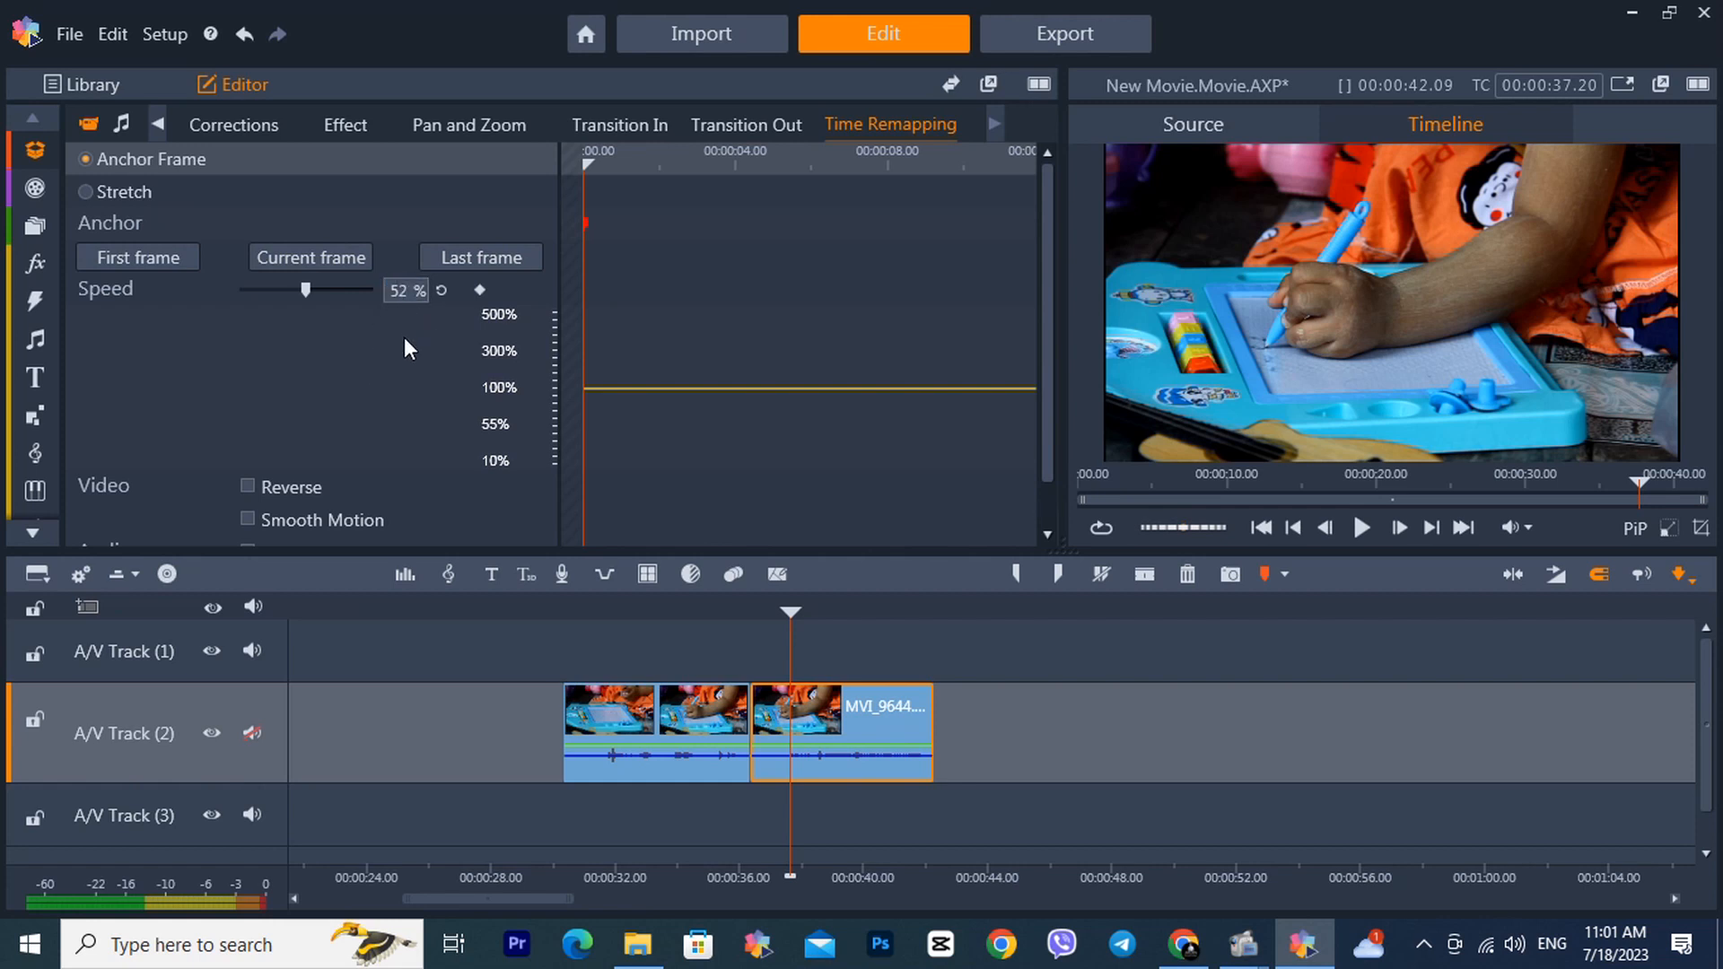
pyautogui.press('BackSpace')
pyautogui.write('0')
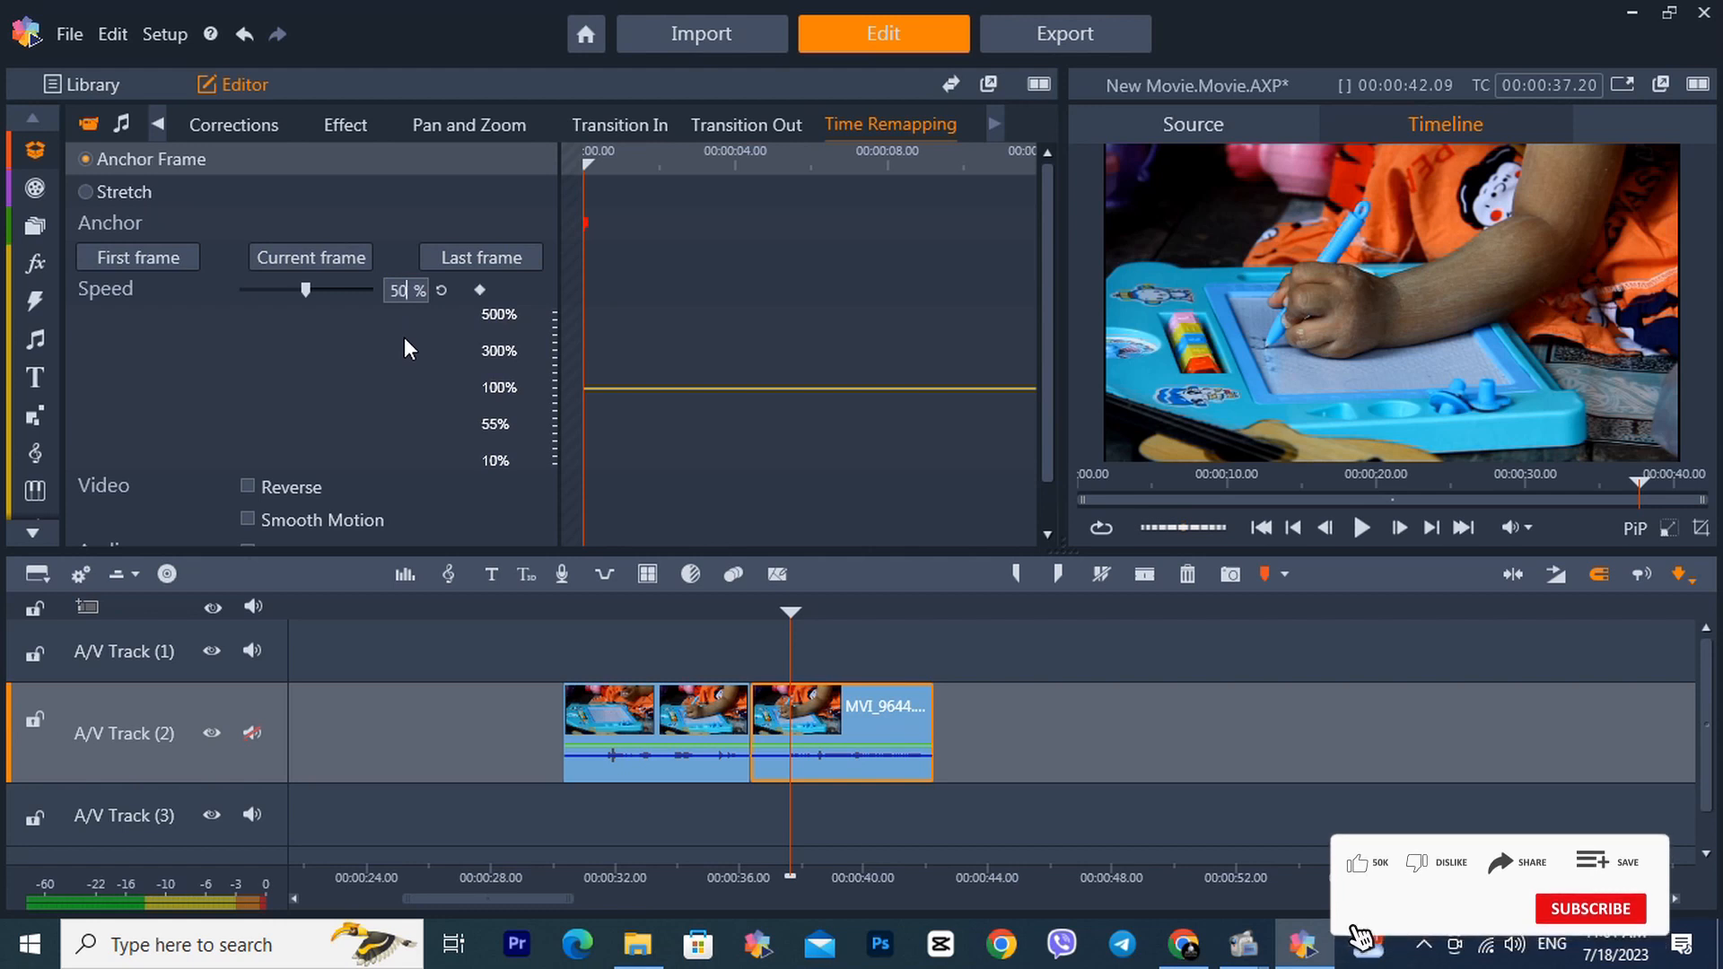
pyautogui.press('Return')
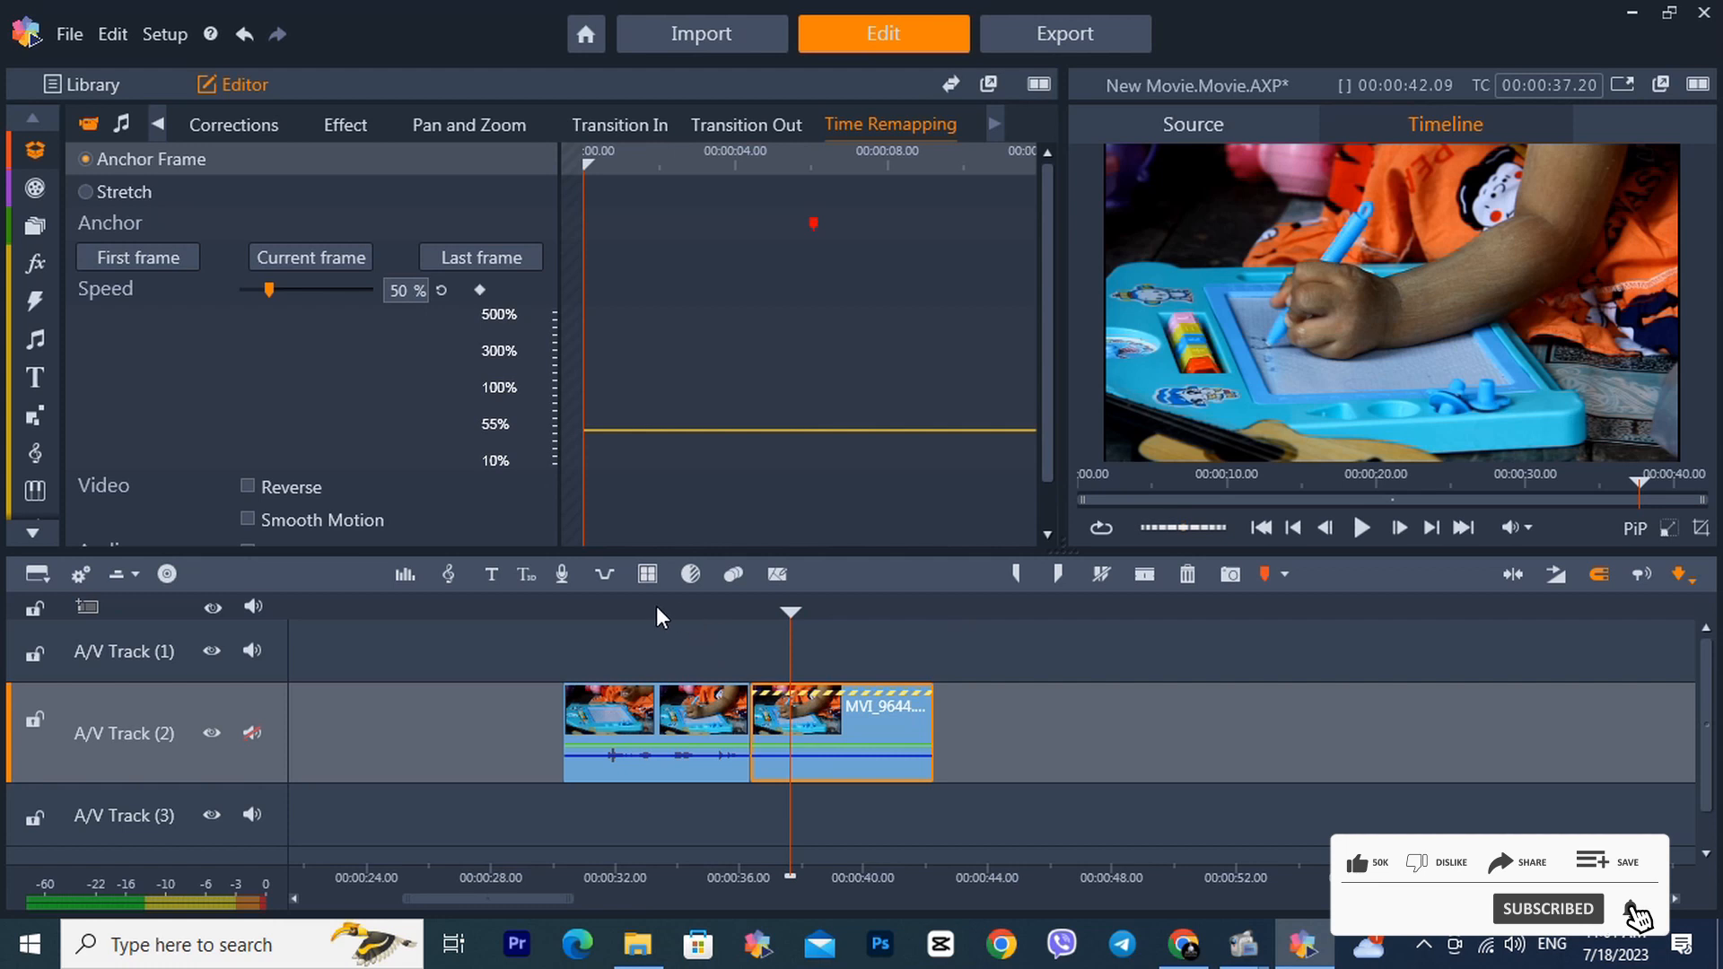
# Step: Play back the clip across the split to review the slowed part, and park the playhead at 00:00:44.12
pyautogui.click(686, 608)
pyautogui.press('space')
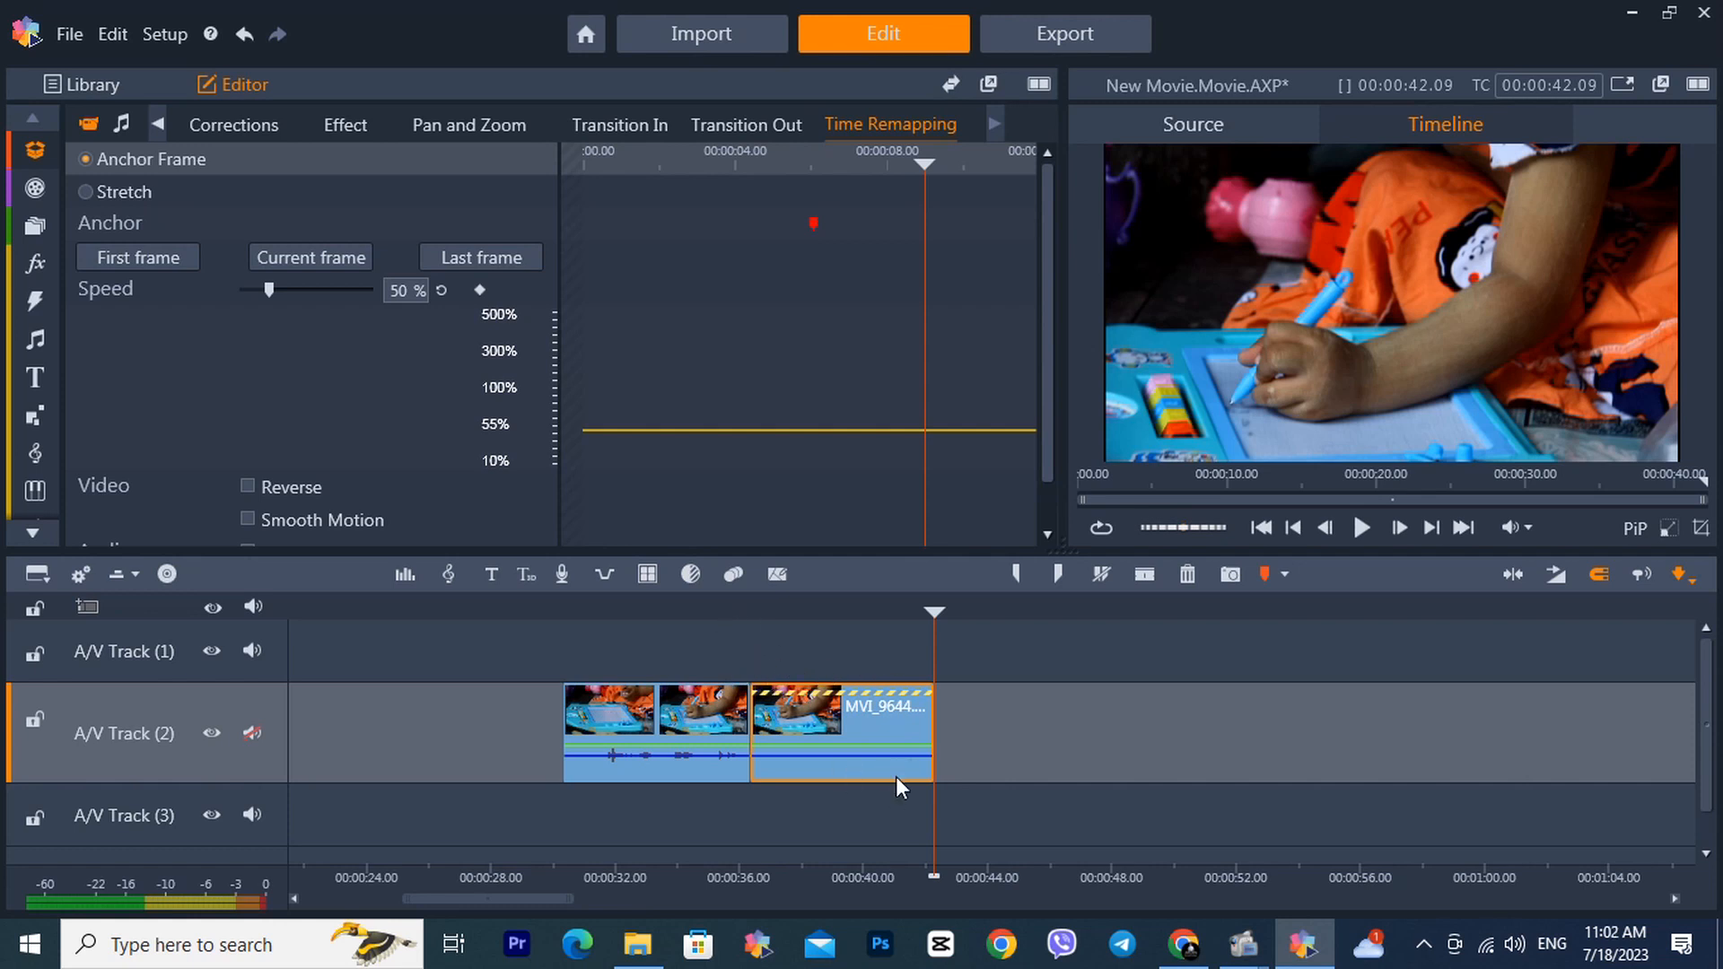
pyautogui.moveTo(530, 892); pyautogui.dragTo(555, 901)
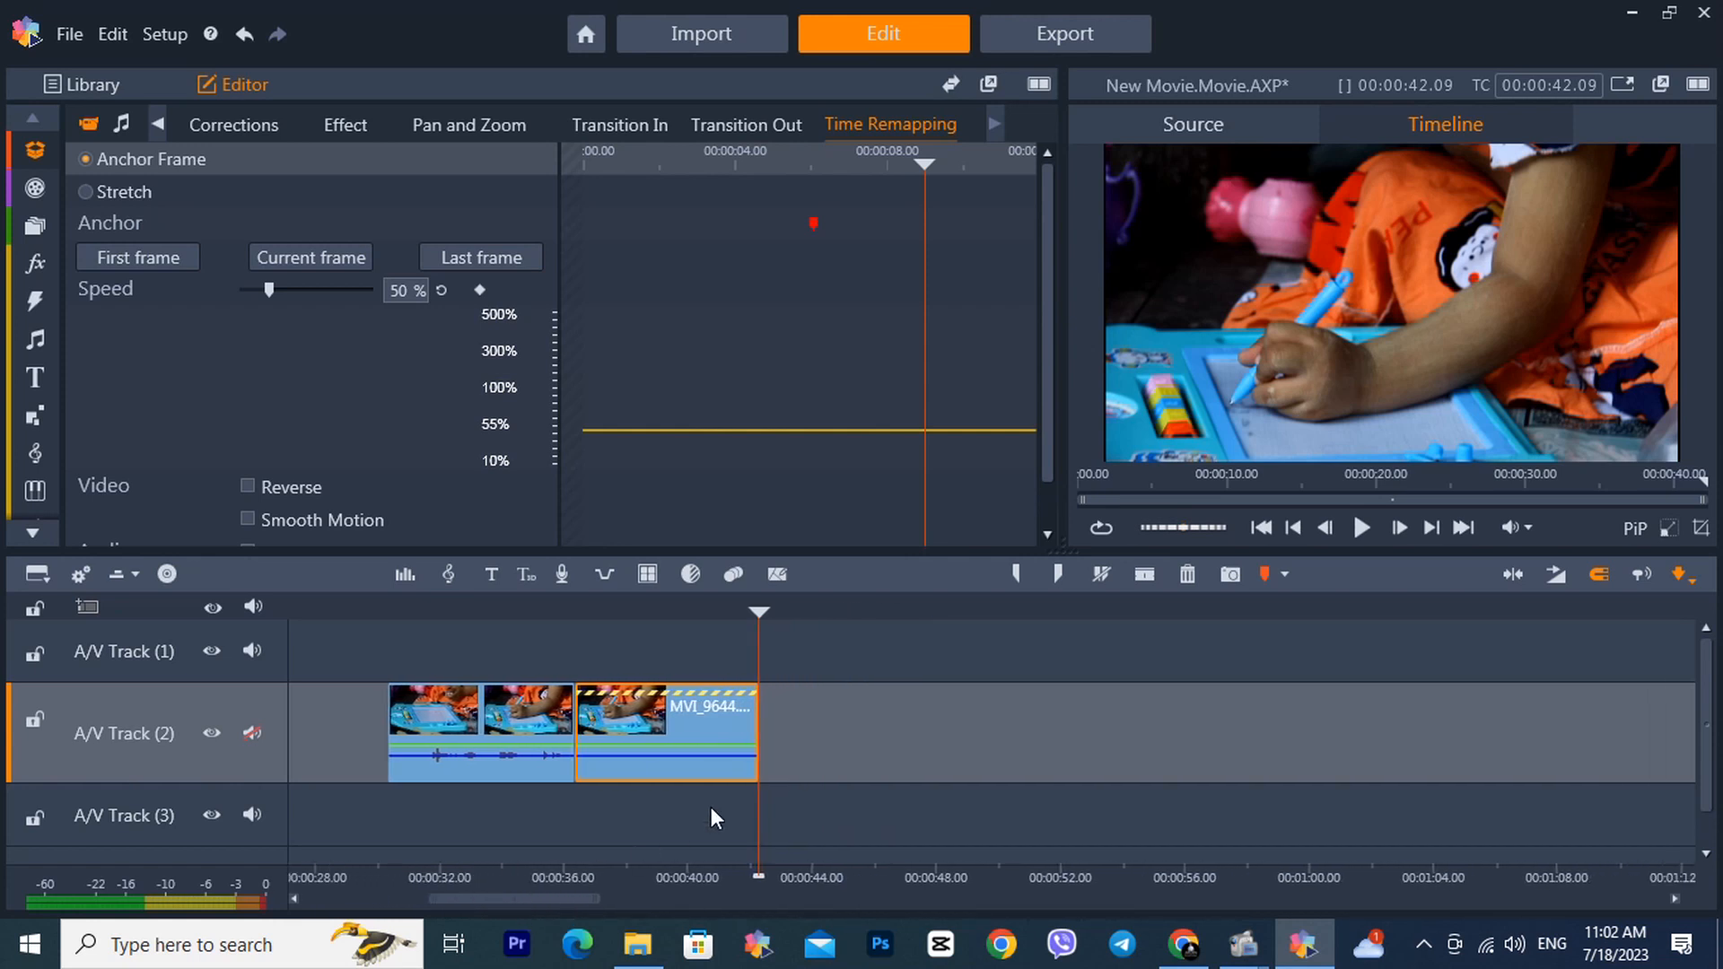
pyautogui.moveTo(758, 616); pyautogui.dragTo(824, 625)
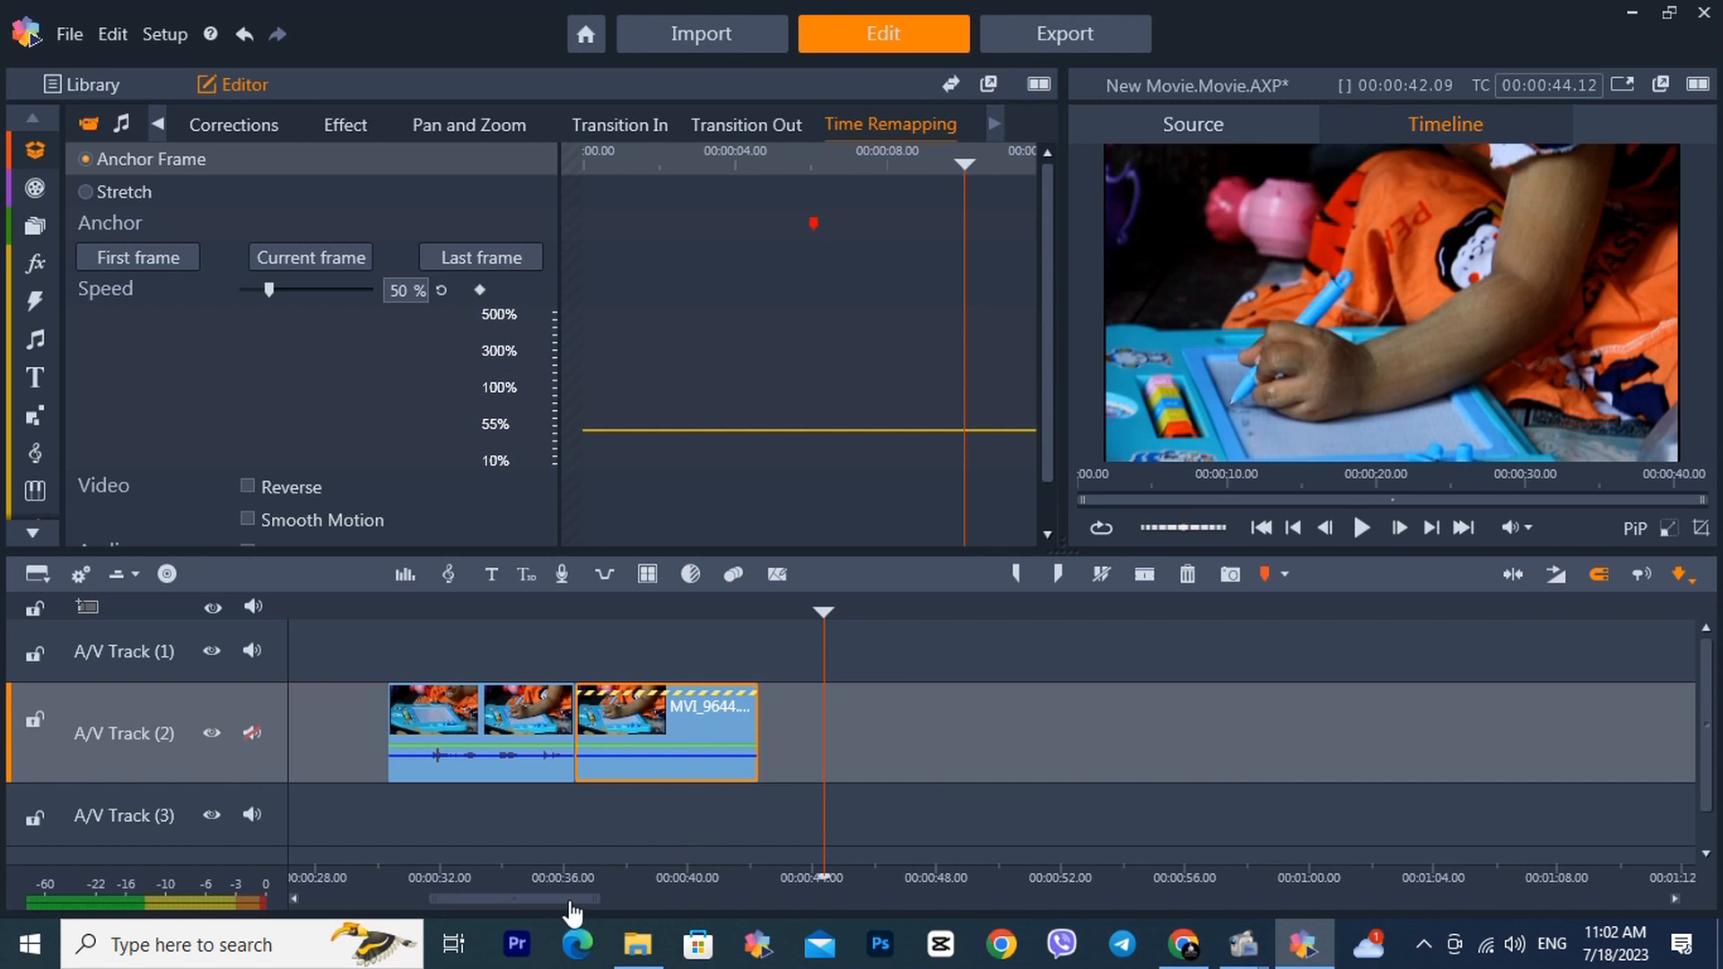
pyautogui.moveTo(568, 904); pyautogui.dragTo(590, 905)
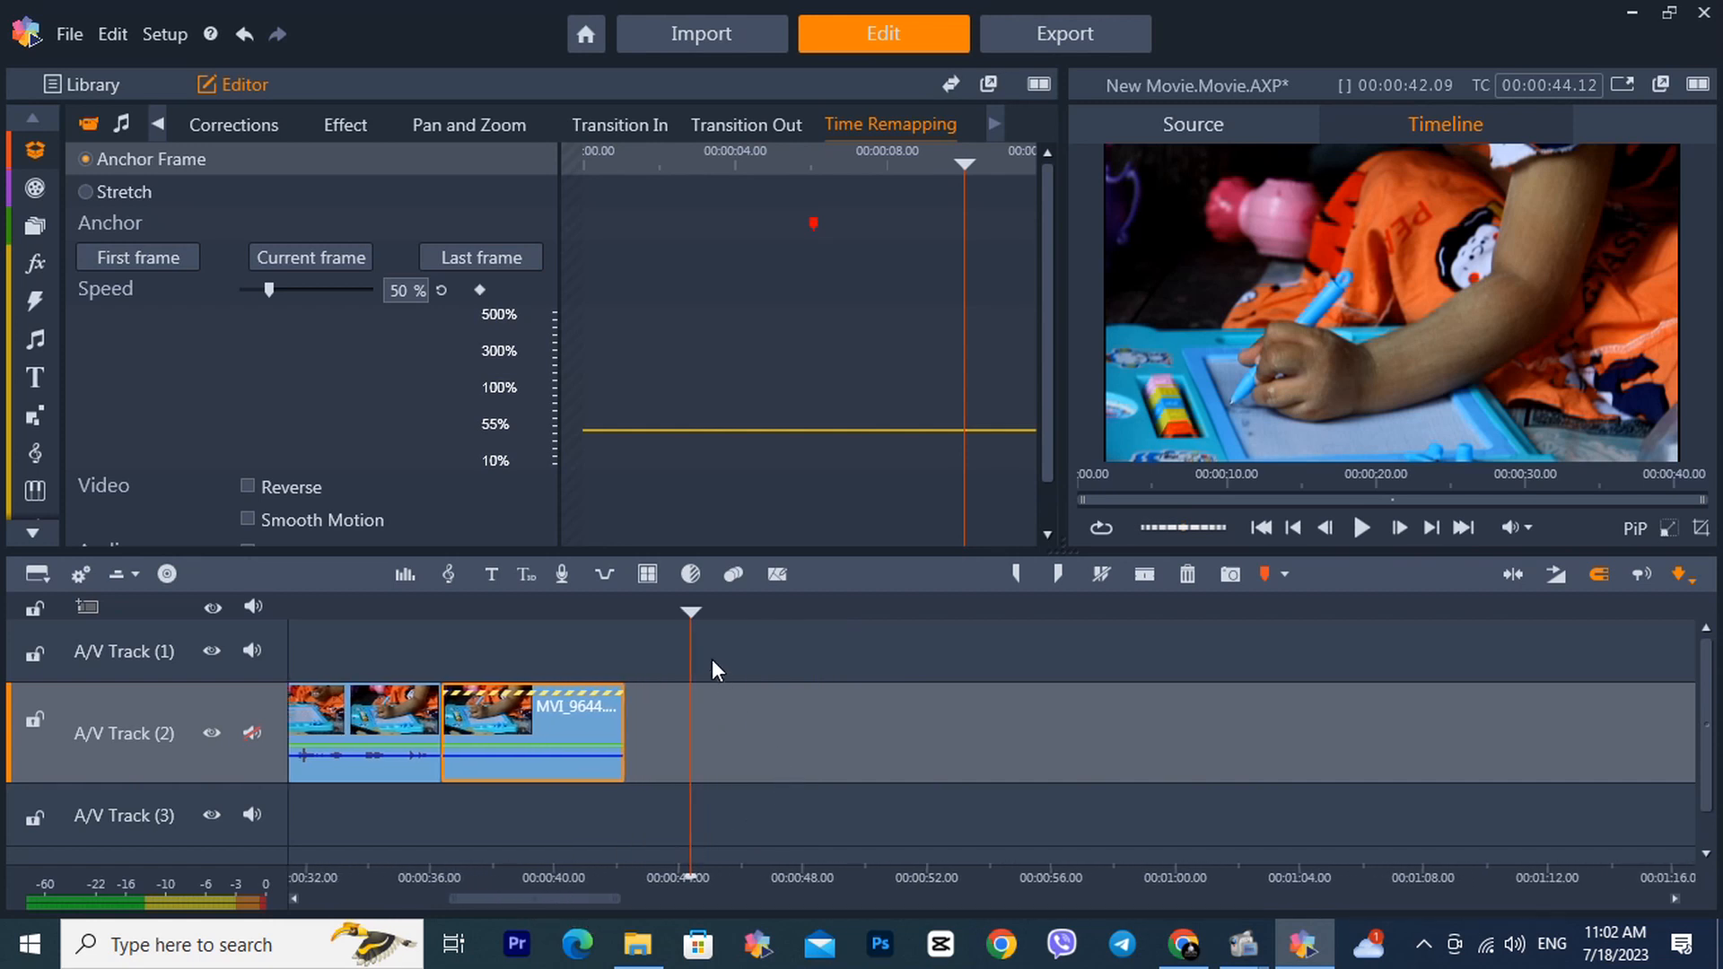
# Step: Browse the project bin's media in the library and glance at the Chrome downloads page
pyautogui.click(39, 149)
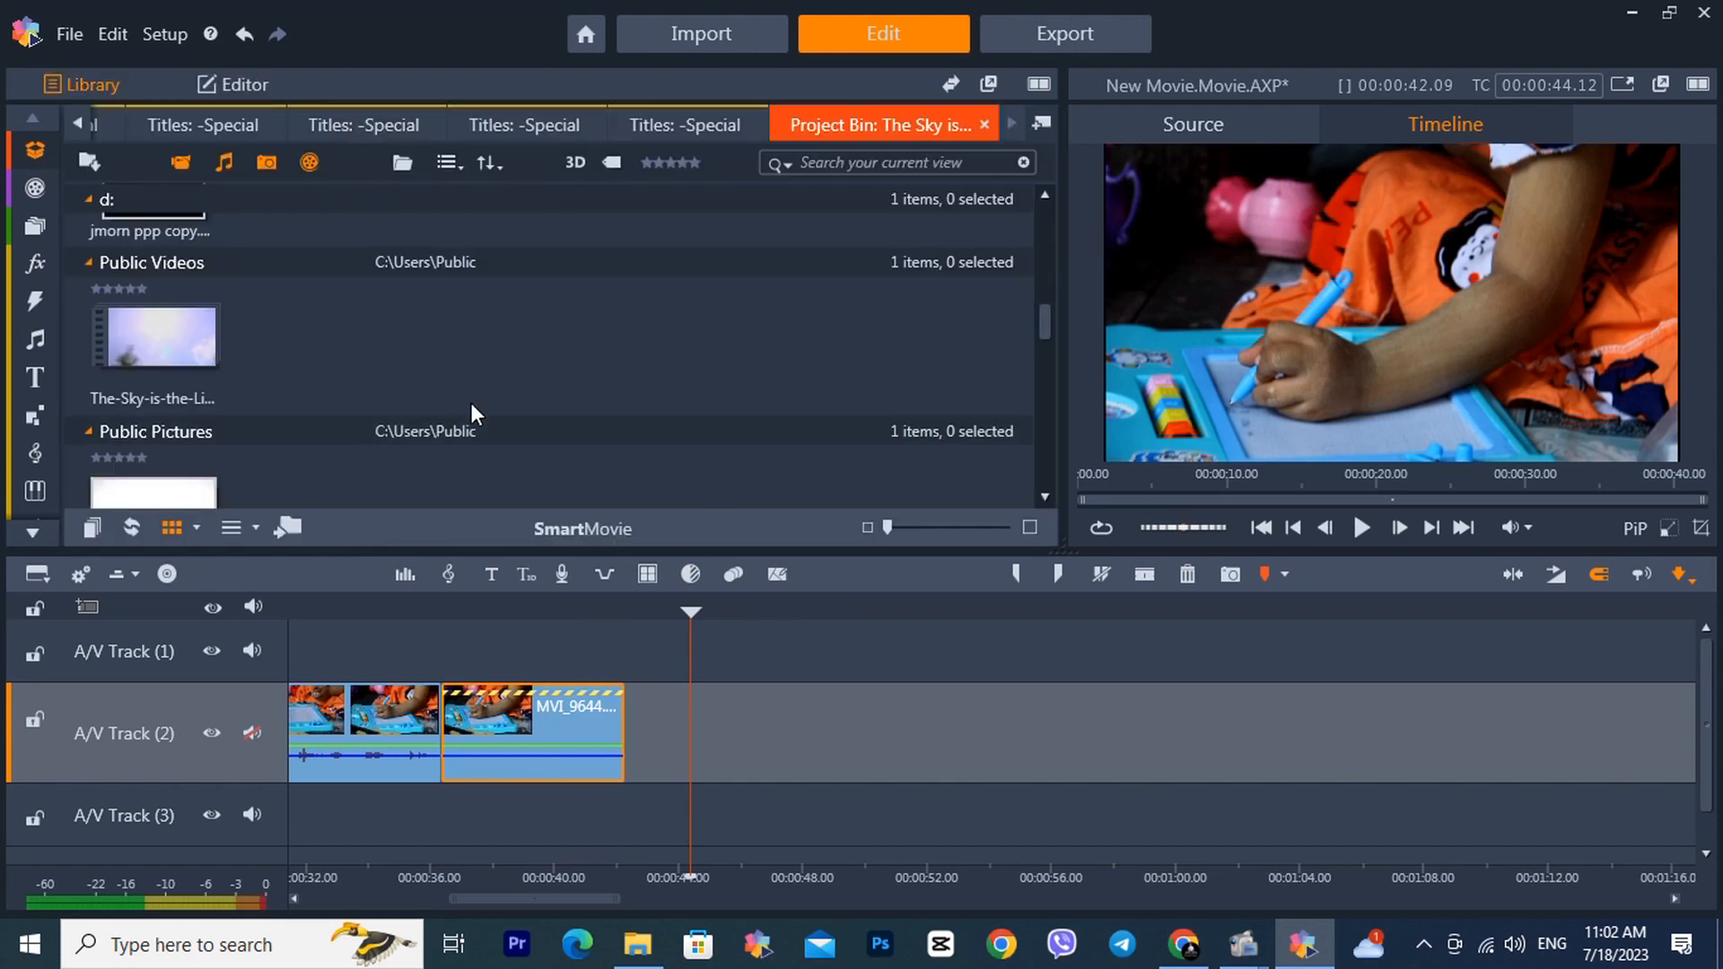
pyautogui.scroll(-5, 548, 388)
pyautogui.scroll(-10, 551, 394)
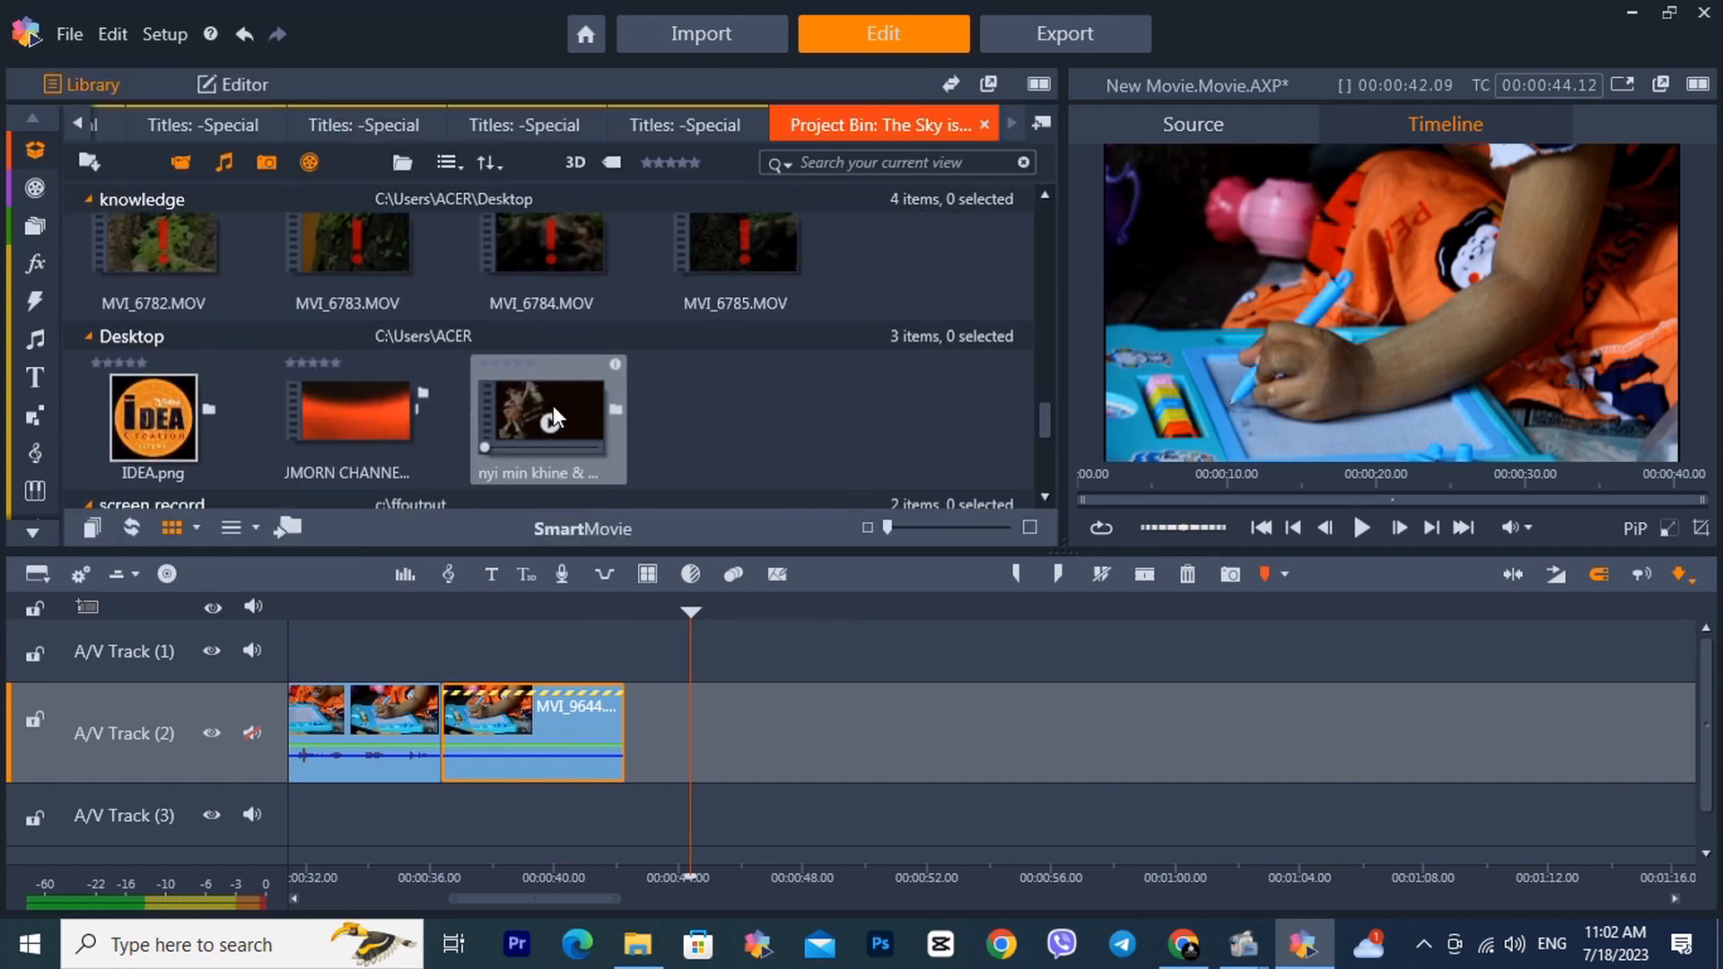
pyautogui.scroll(10, 556, 407)
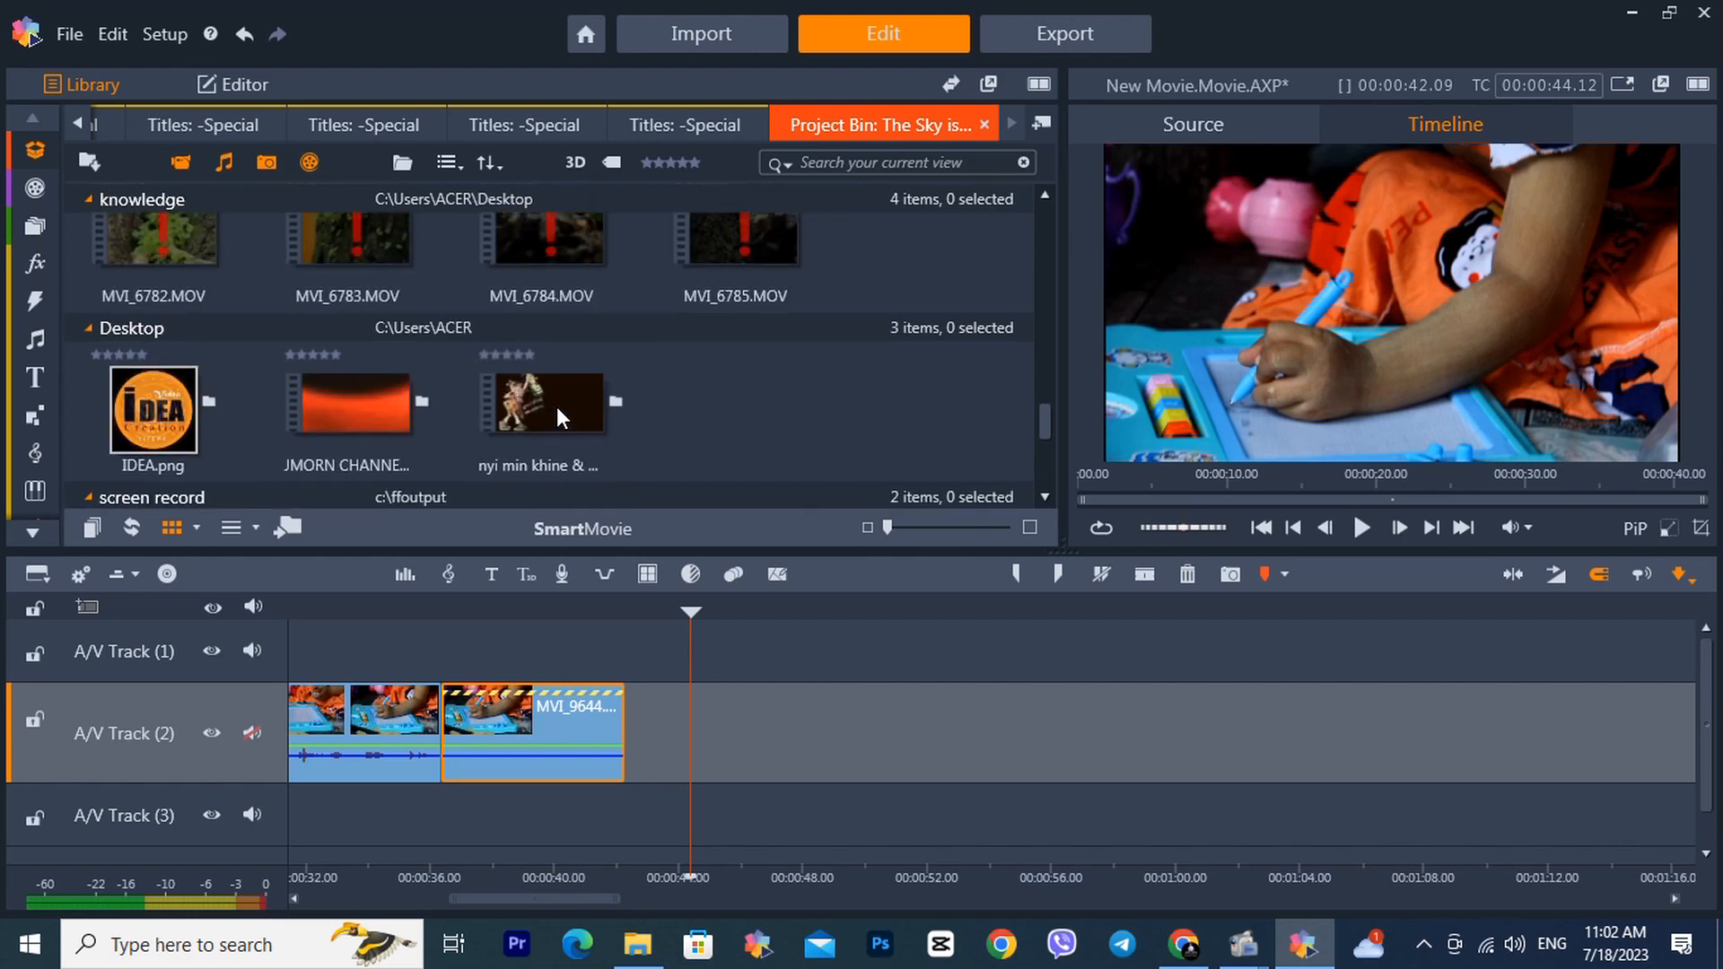
pyautogui.scroll(6, 557, 407)
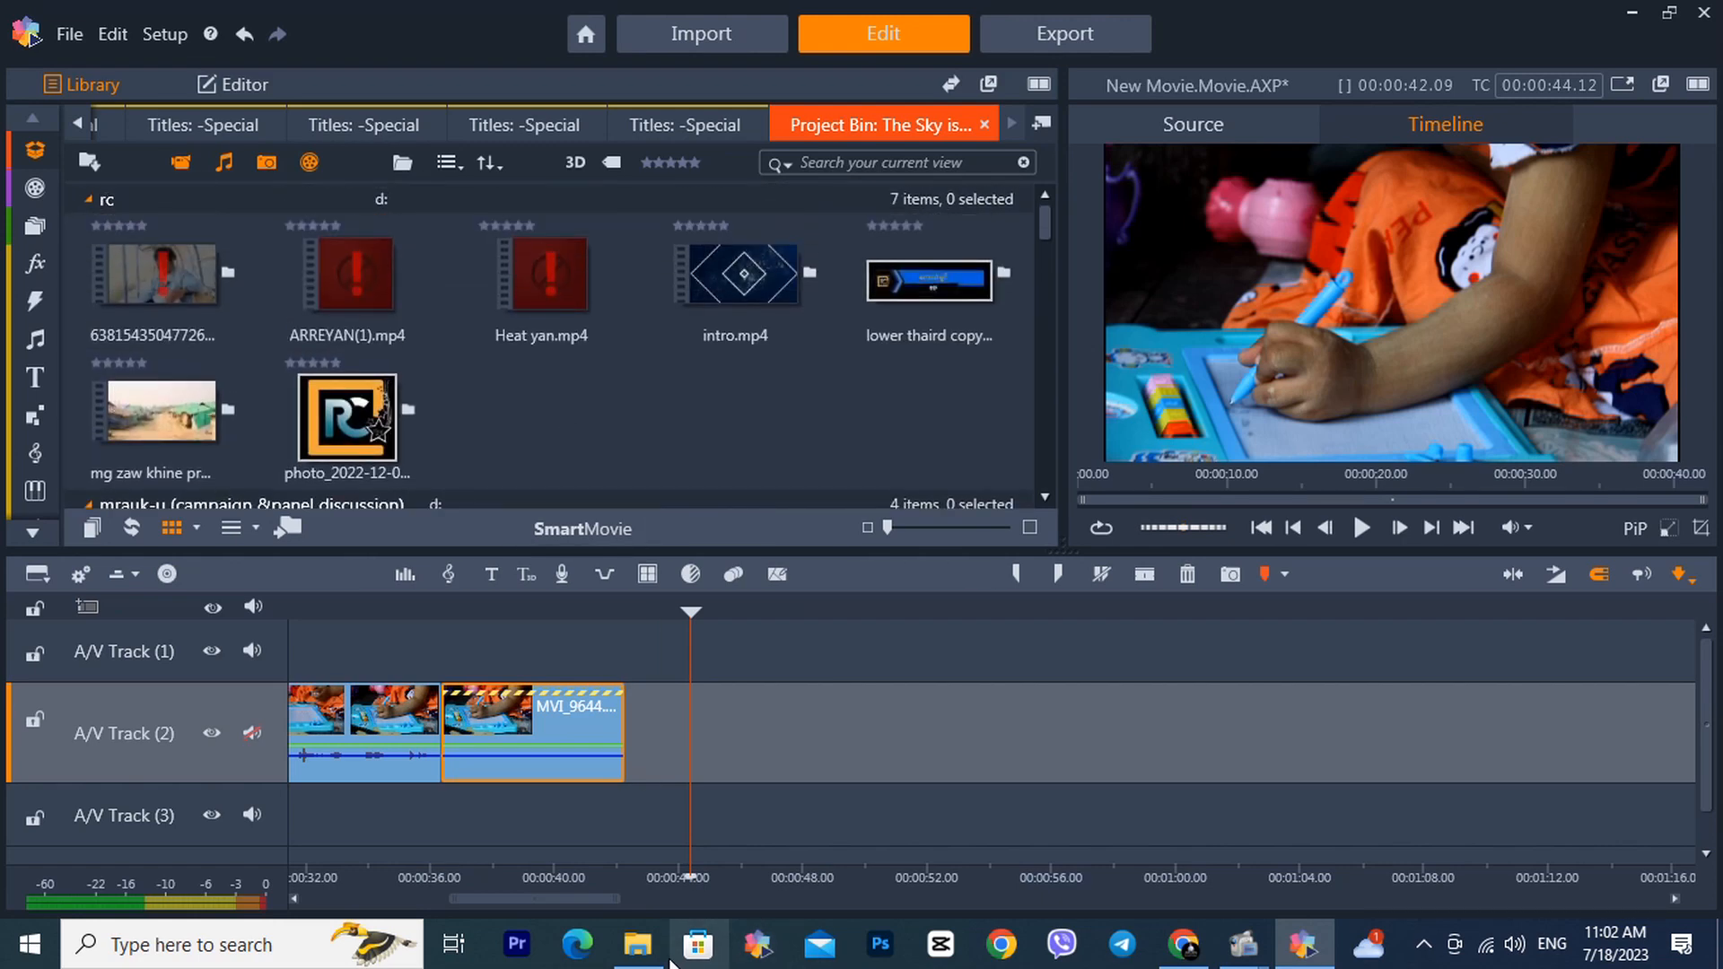
pyautogui.click(1184, 949)
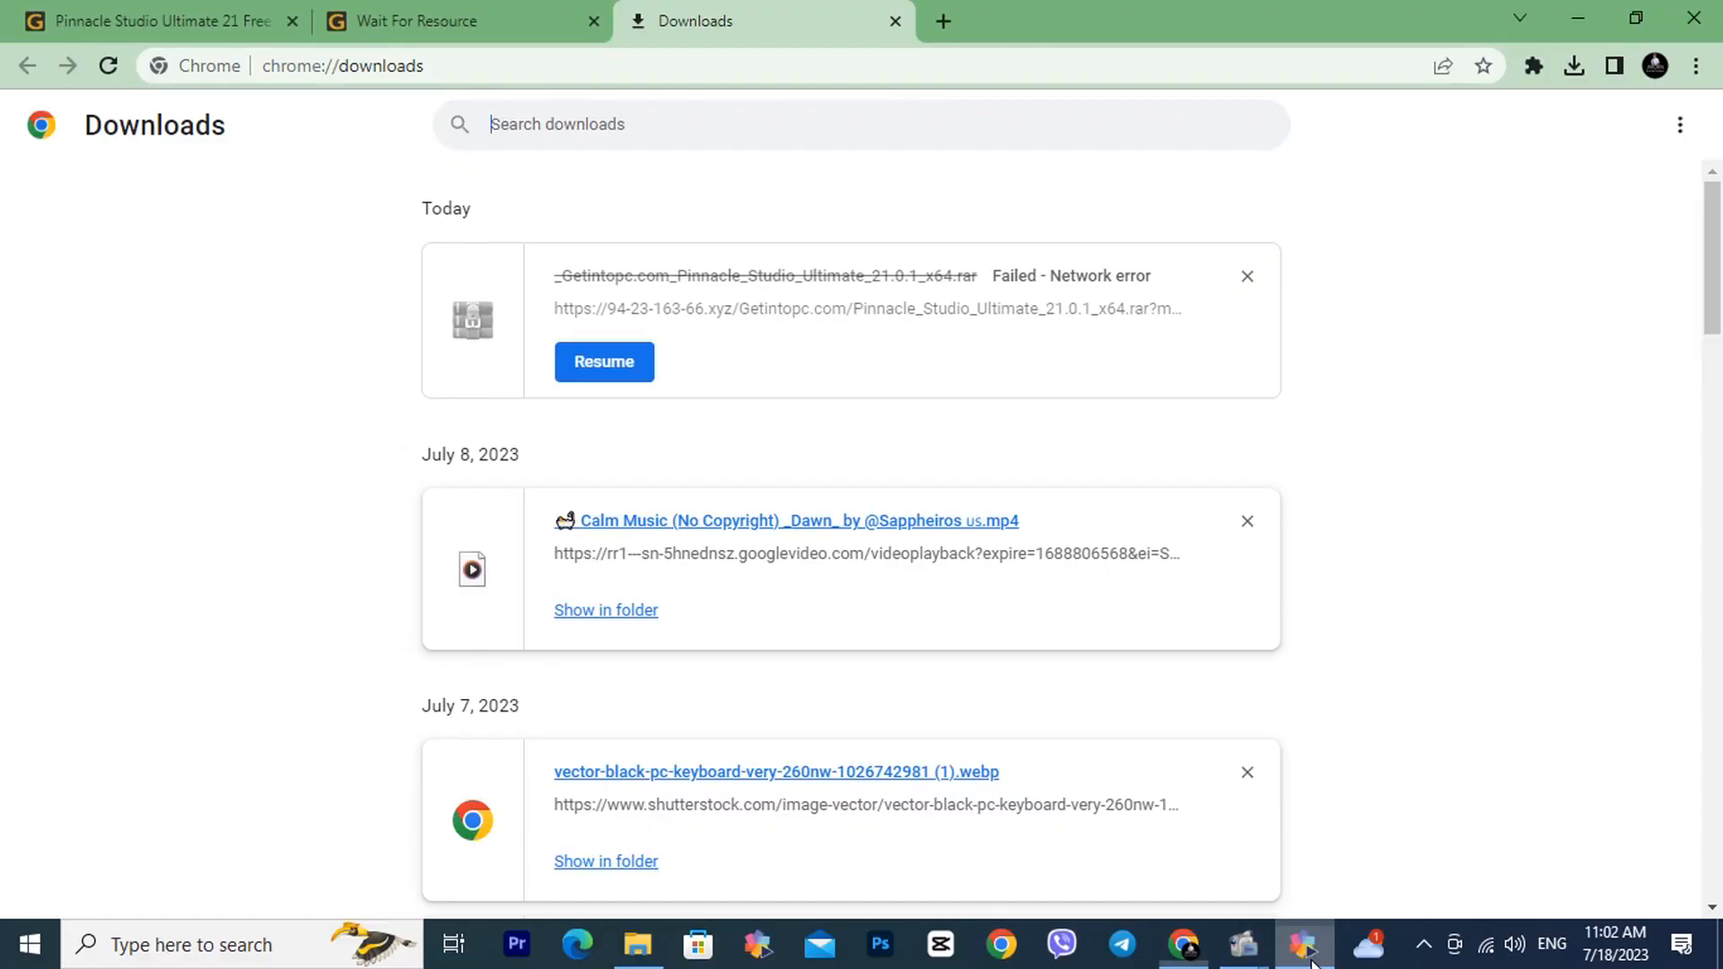
pyautogui.click(1305, 951)
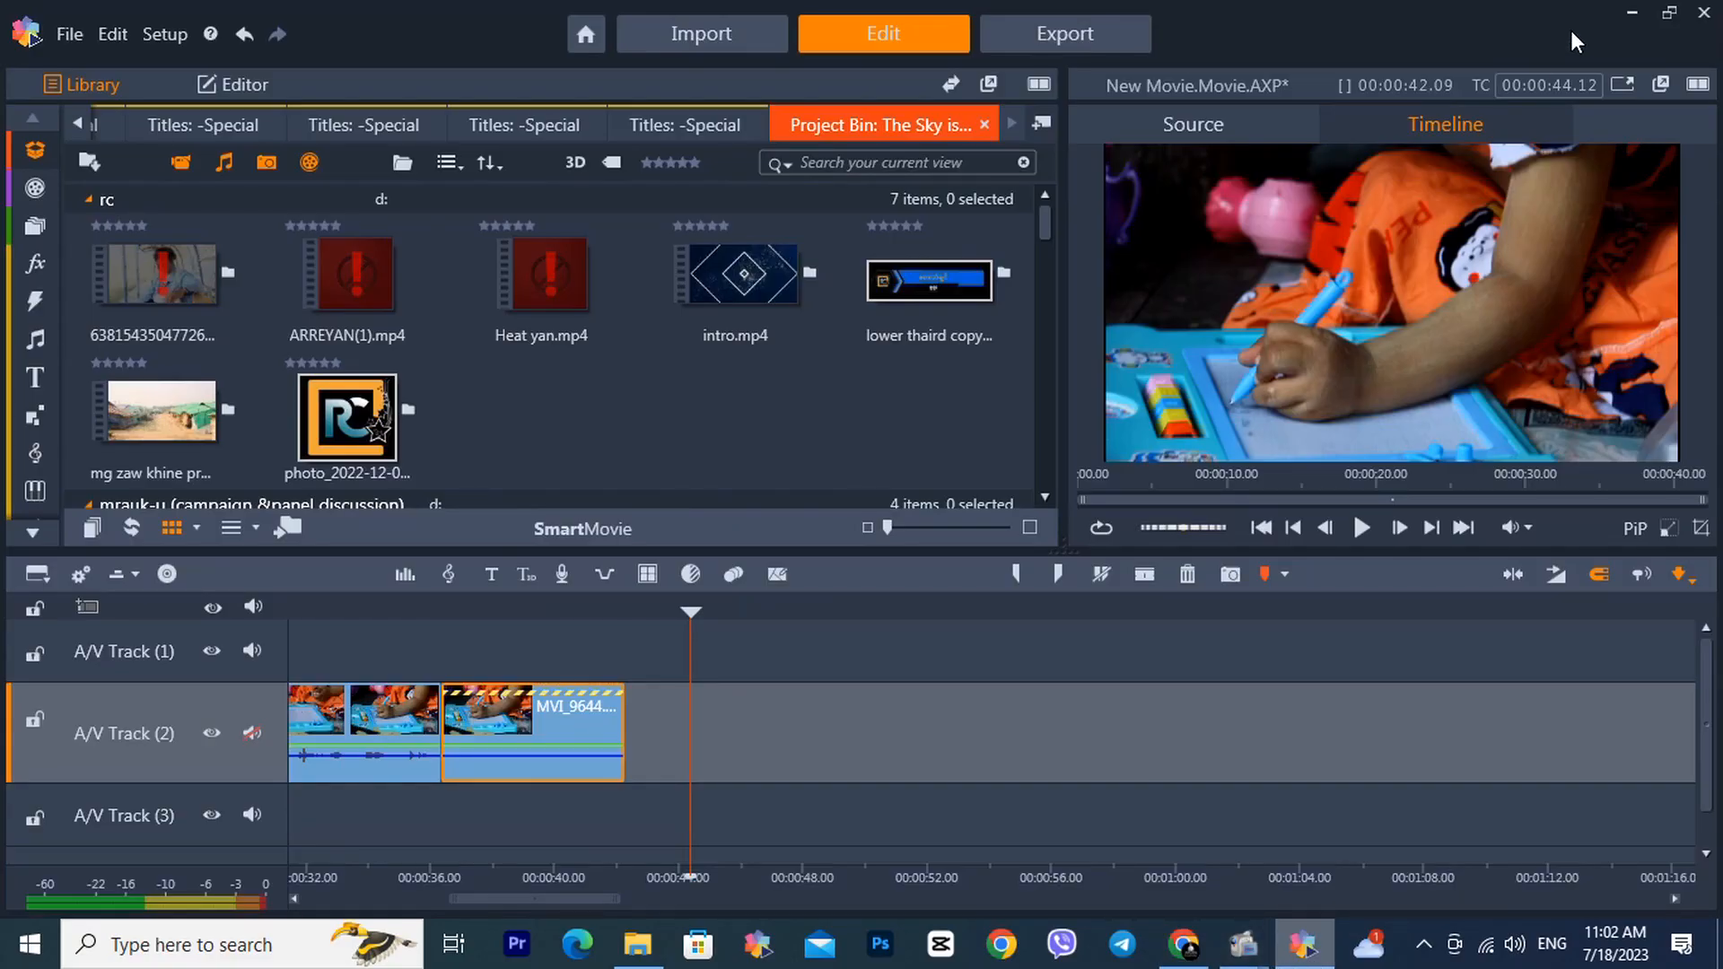
# Step: Import the three selected MVI clips from the knowledge folder into the project bin
pyautogui.click(1631, 22)
pyautogui.click(1597, 16)
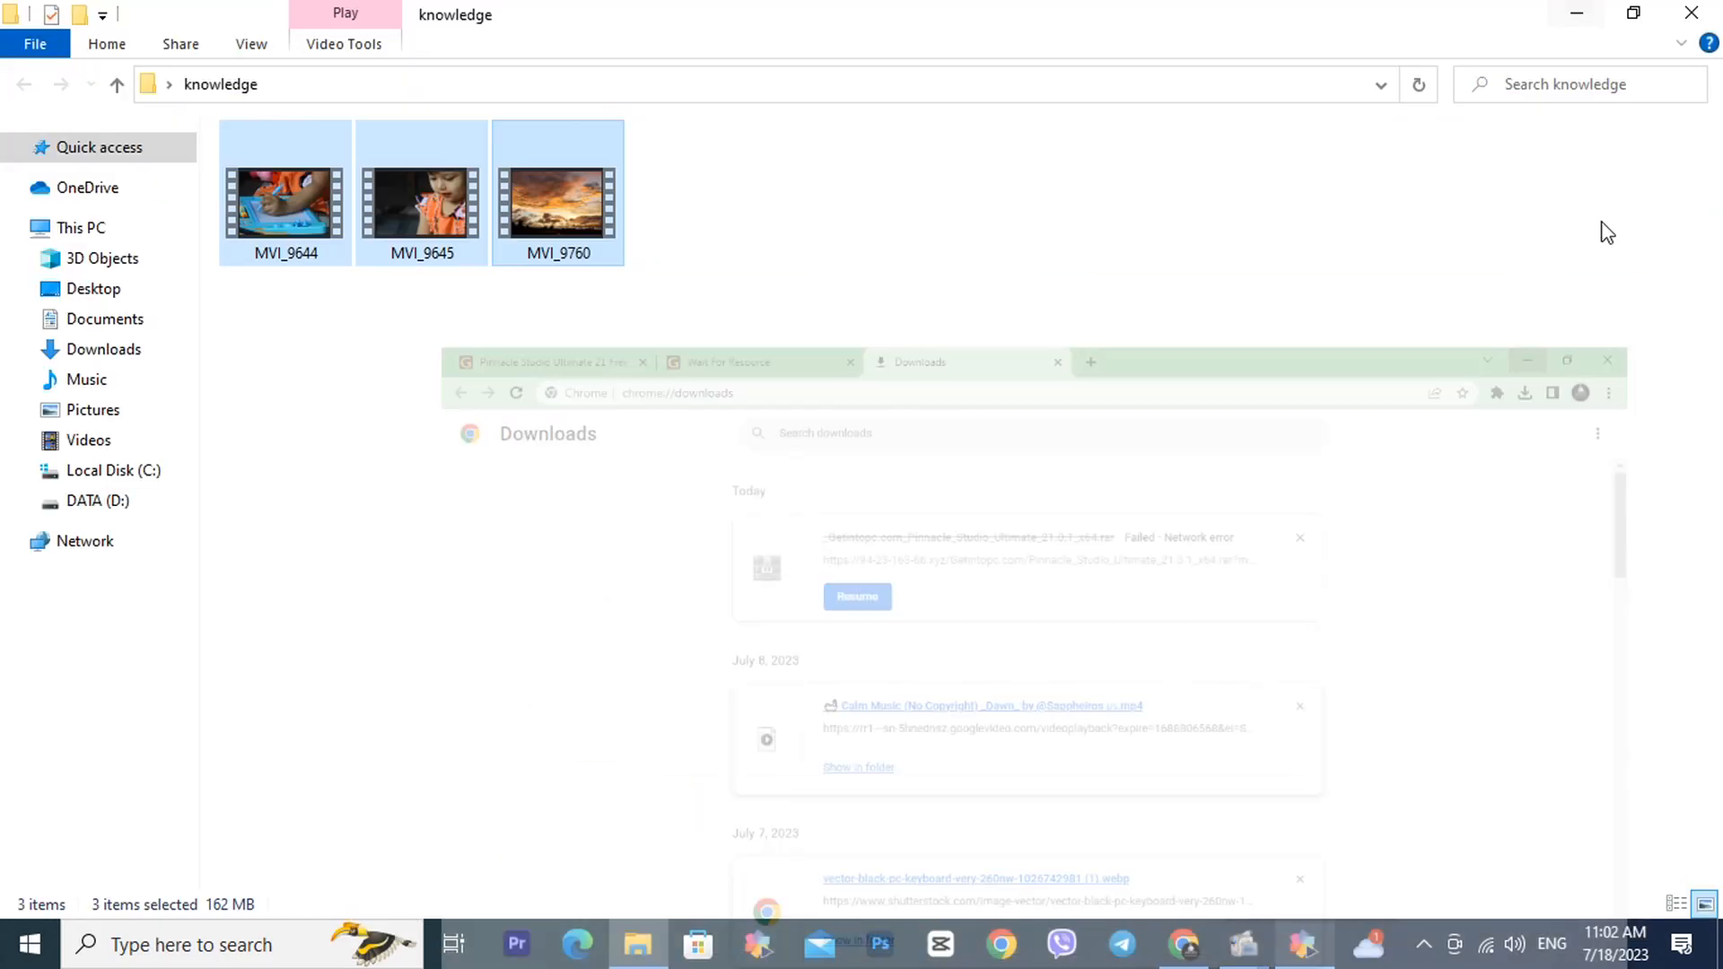
pyautogui.moveTo(433, 238); pyautogui.dragTo(585, 373)
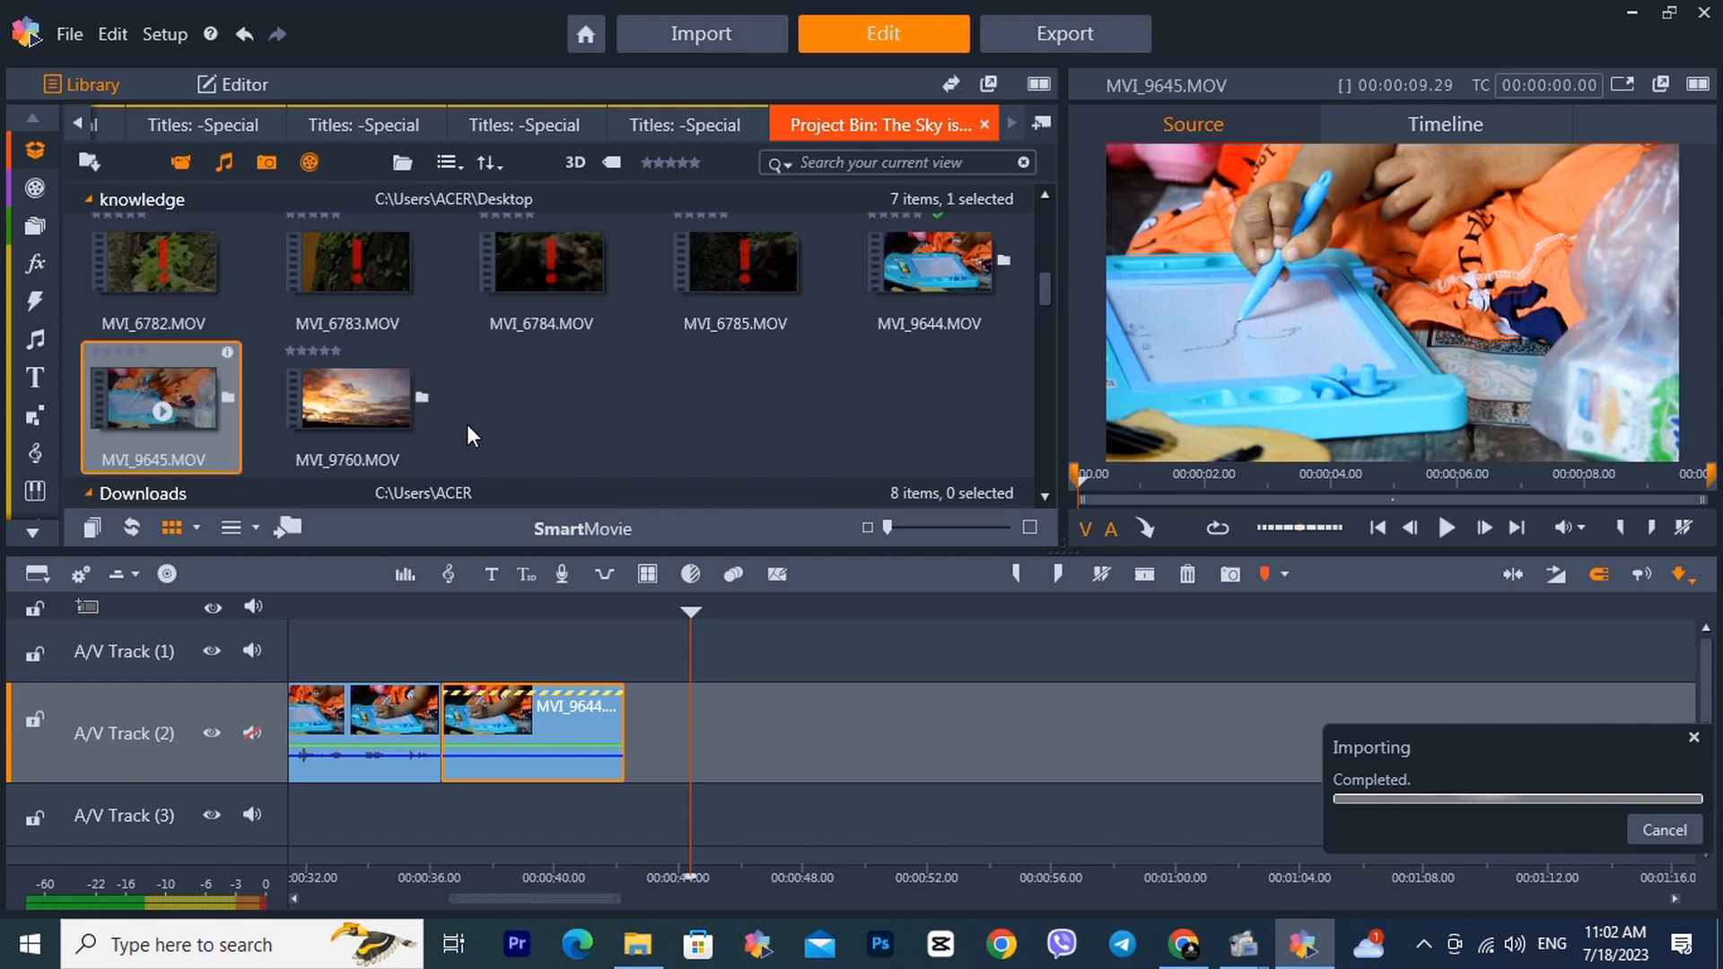
# Step: Place MVI_9645.MOV from the project bin on A/V Track (2) after the slowed clip, starting at 00:00:45.27
pyautogui.scroll(3, 767, 400)
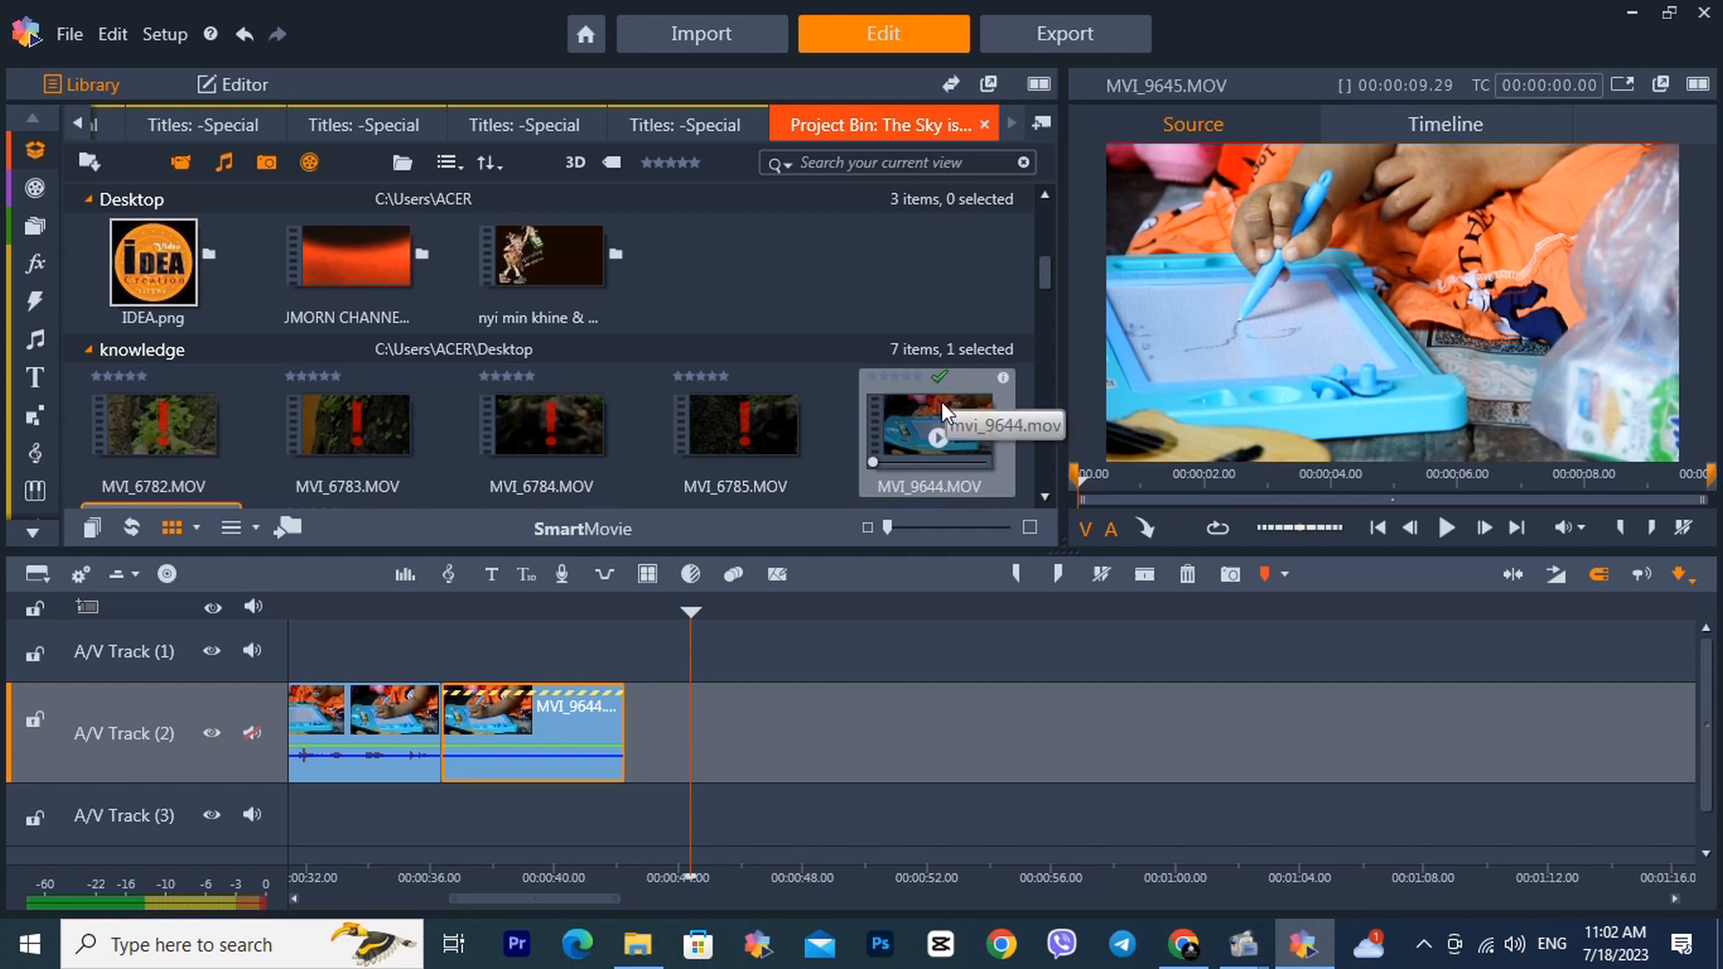
pyautogui.scroll(-3, 966, 427)
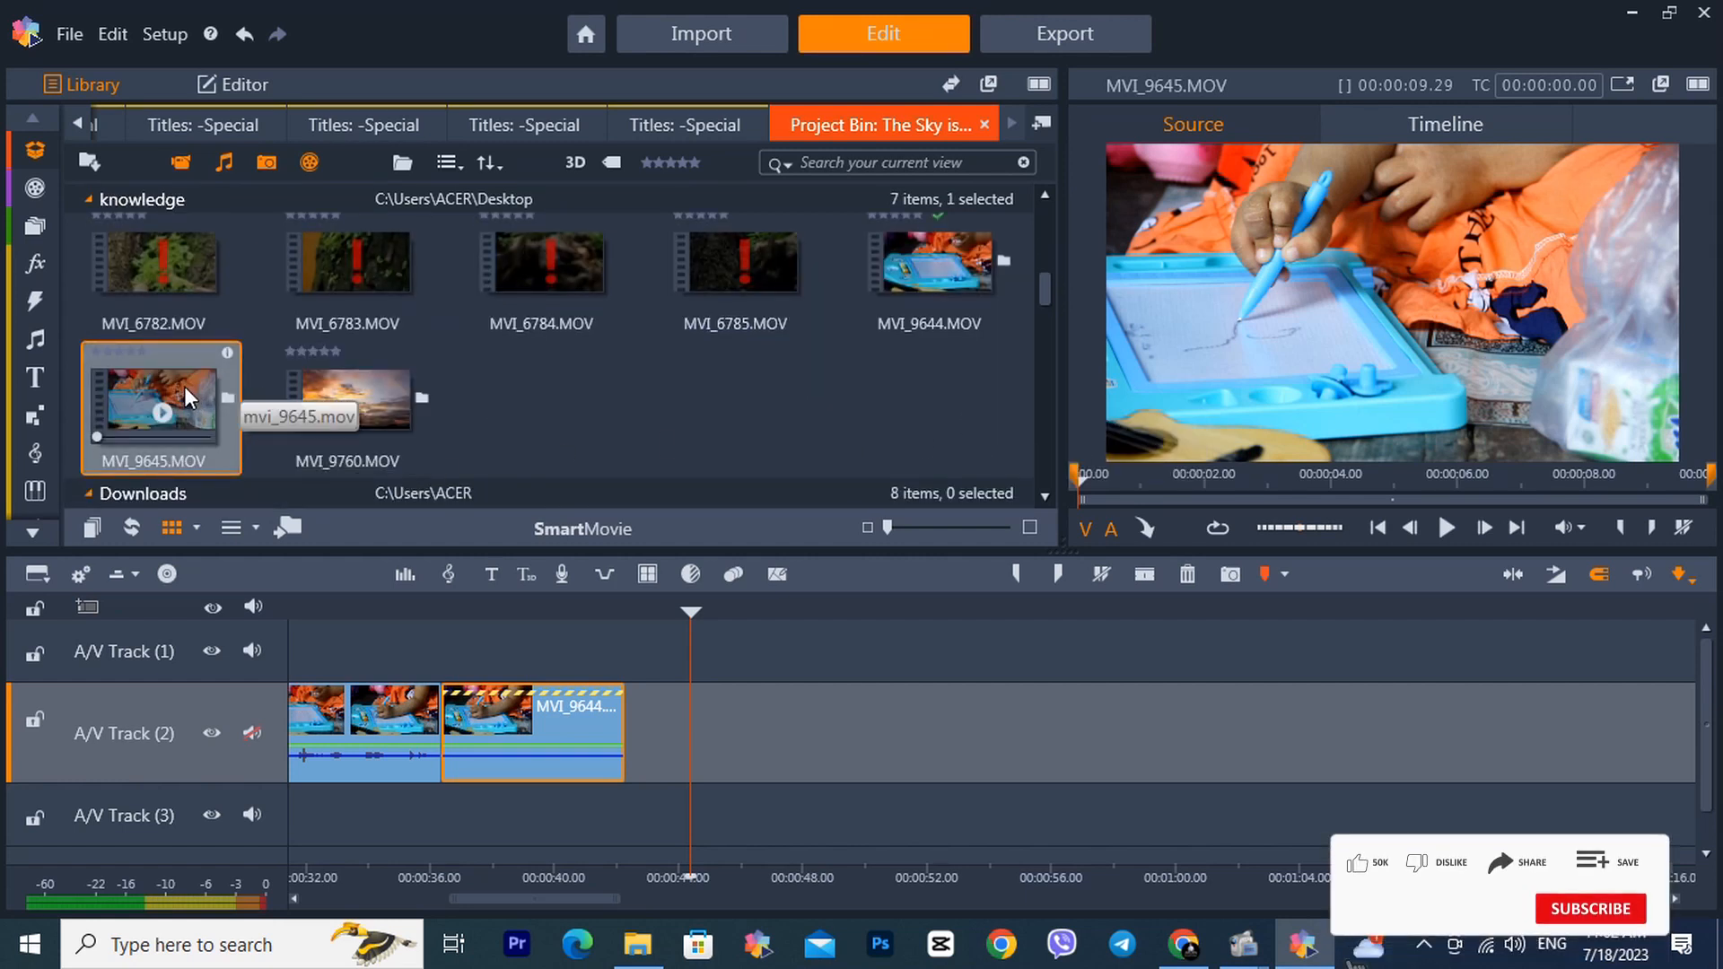
pyautogui.moveTo(185, 386); pyautogui.dragTo(764, 689)
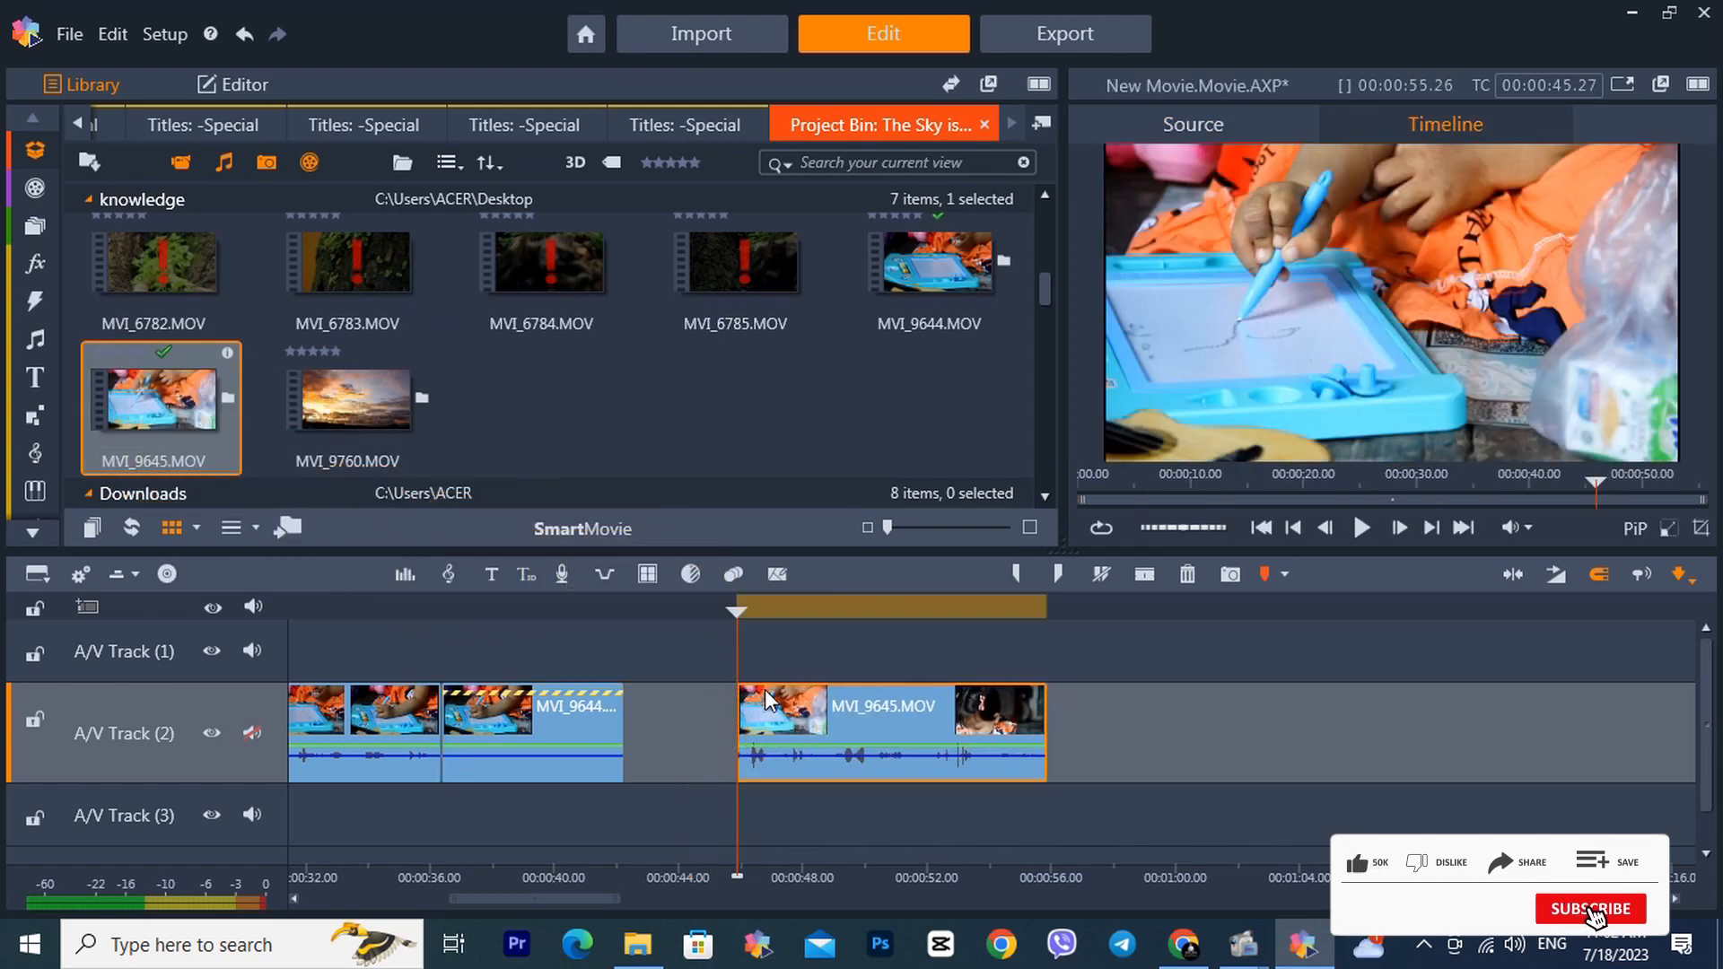
# Step: Split the MVI_9645.MOV clip at 00:00:50.06
pyautogui.click(762, 616)
pyautogui.moveTo(763, 614); pyautogui.dragTo(871, 694)
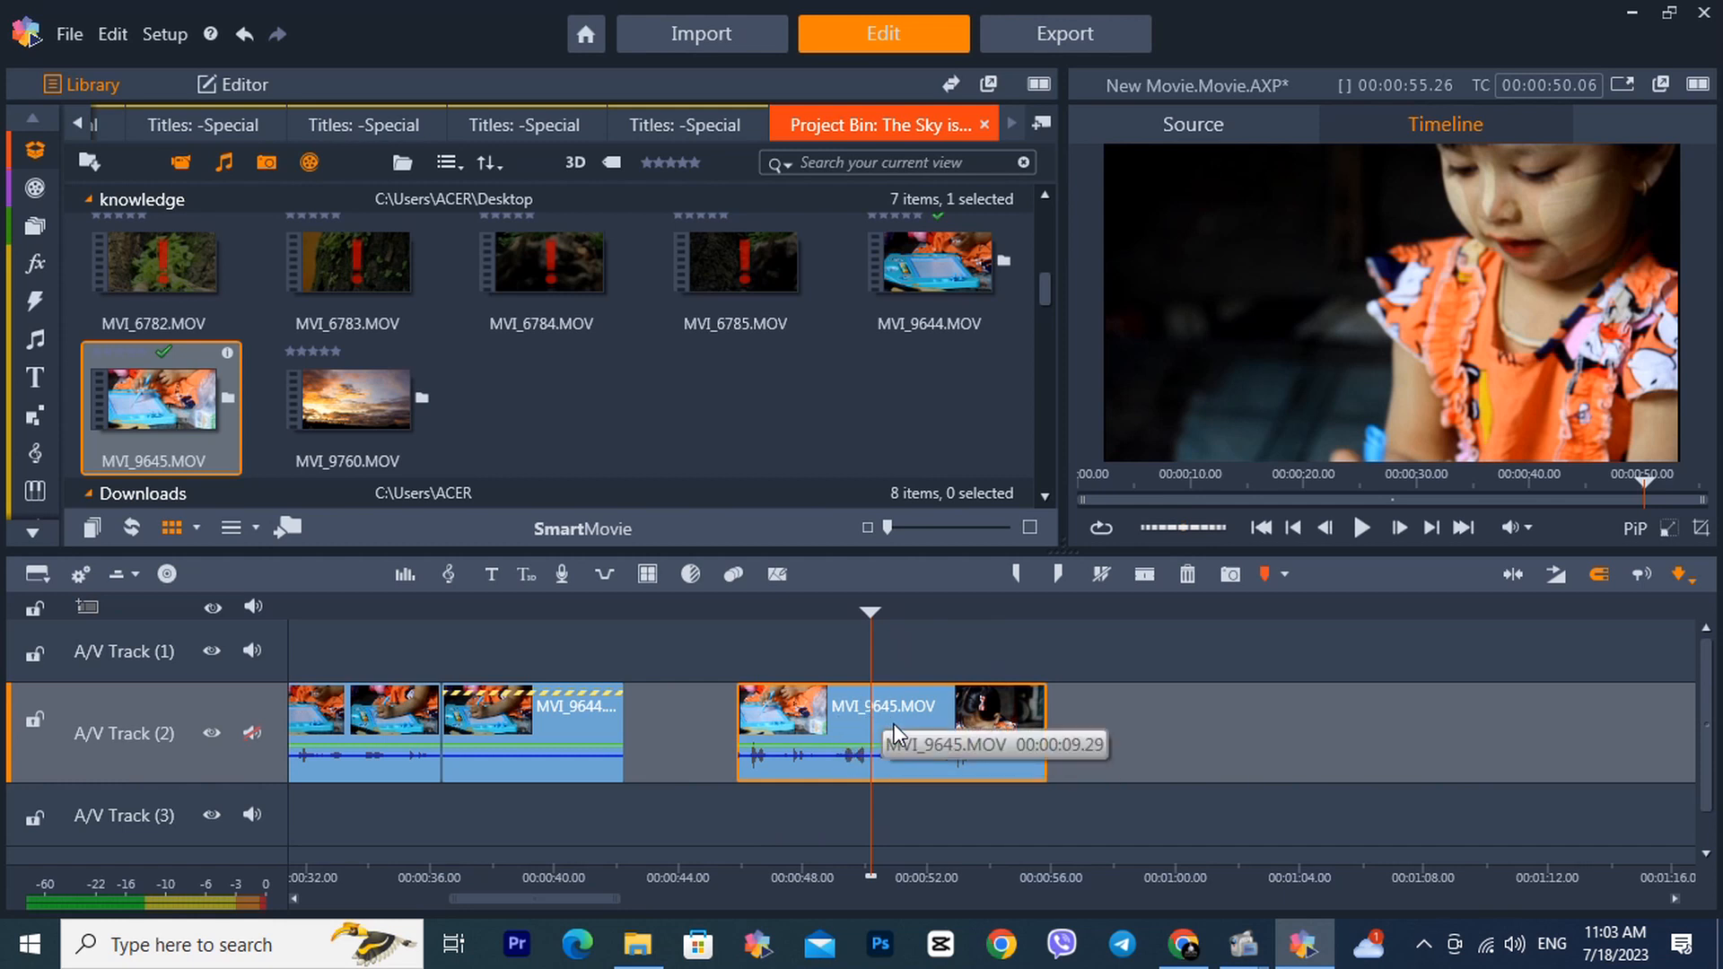
pyautogui.press('s')
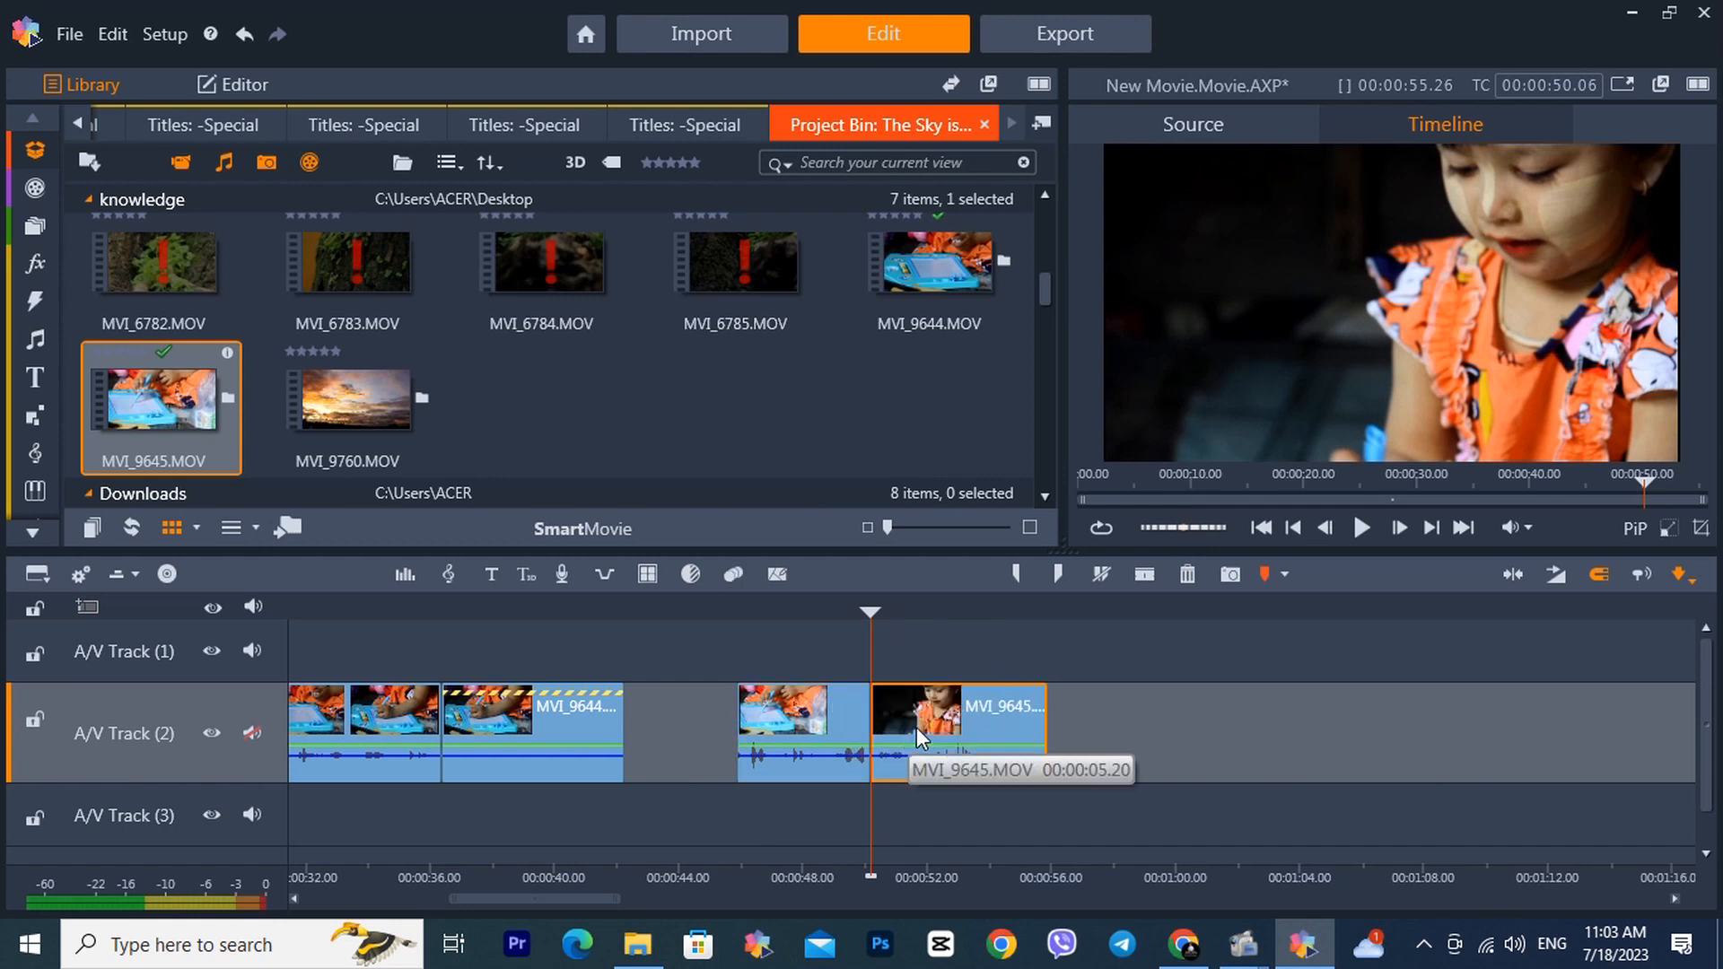
# Step: Set the second part of MVI_9645.MOV to 250% speed with Time Remapping and trim off its excess tail to end at 00:00:52.14
pyautogui.click(926, 614)
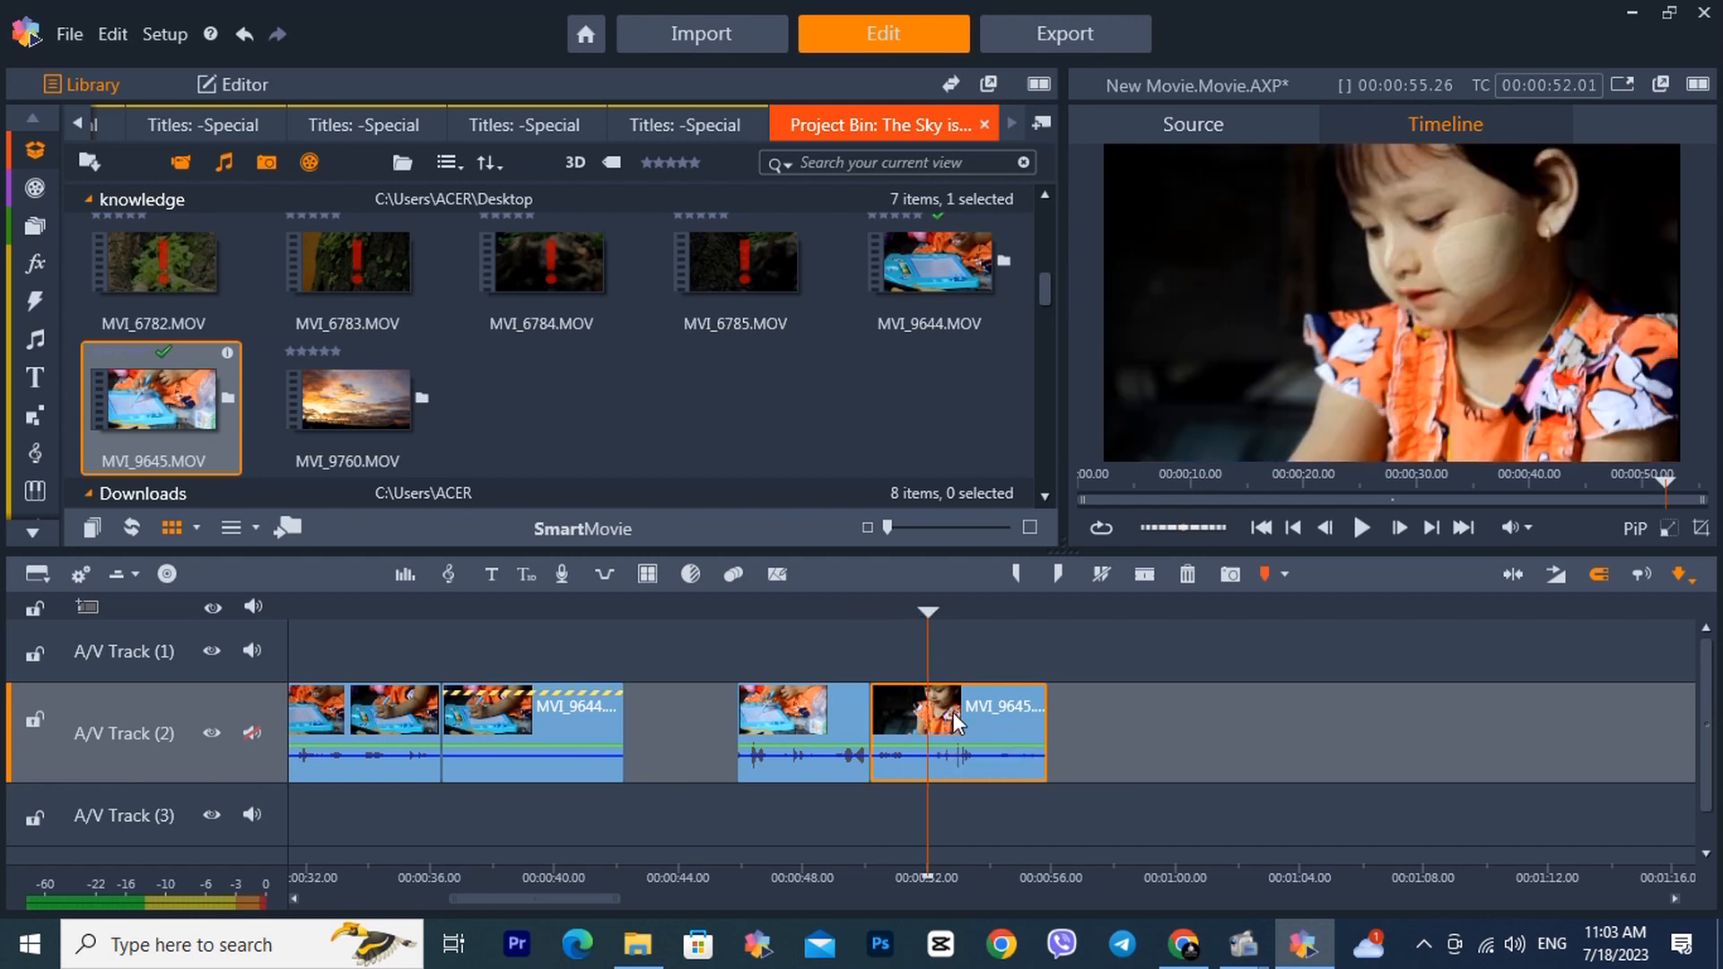
pyautogui.doubleClick(951, 713)
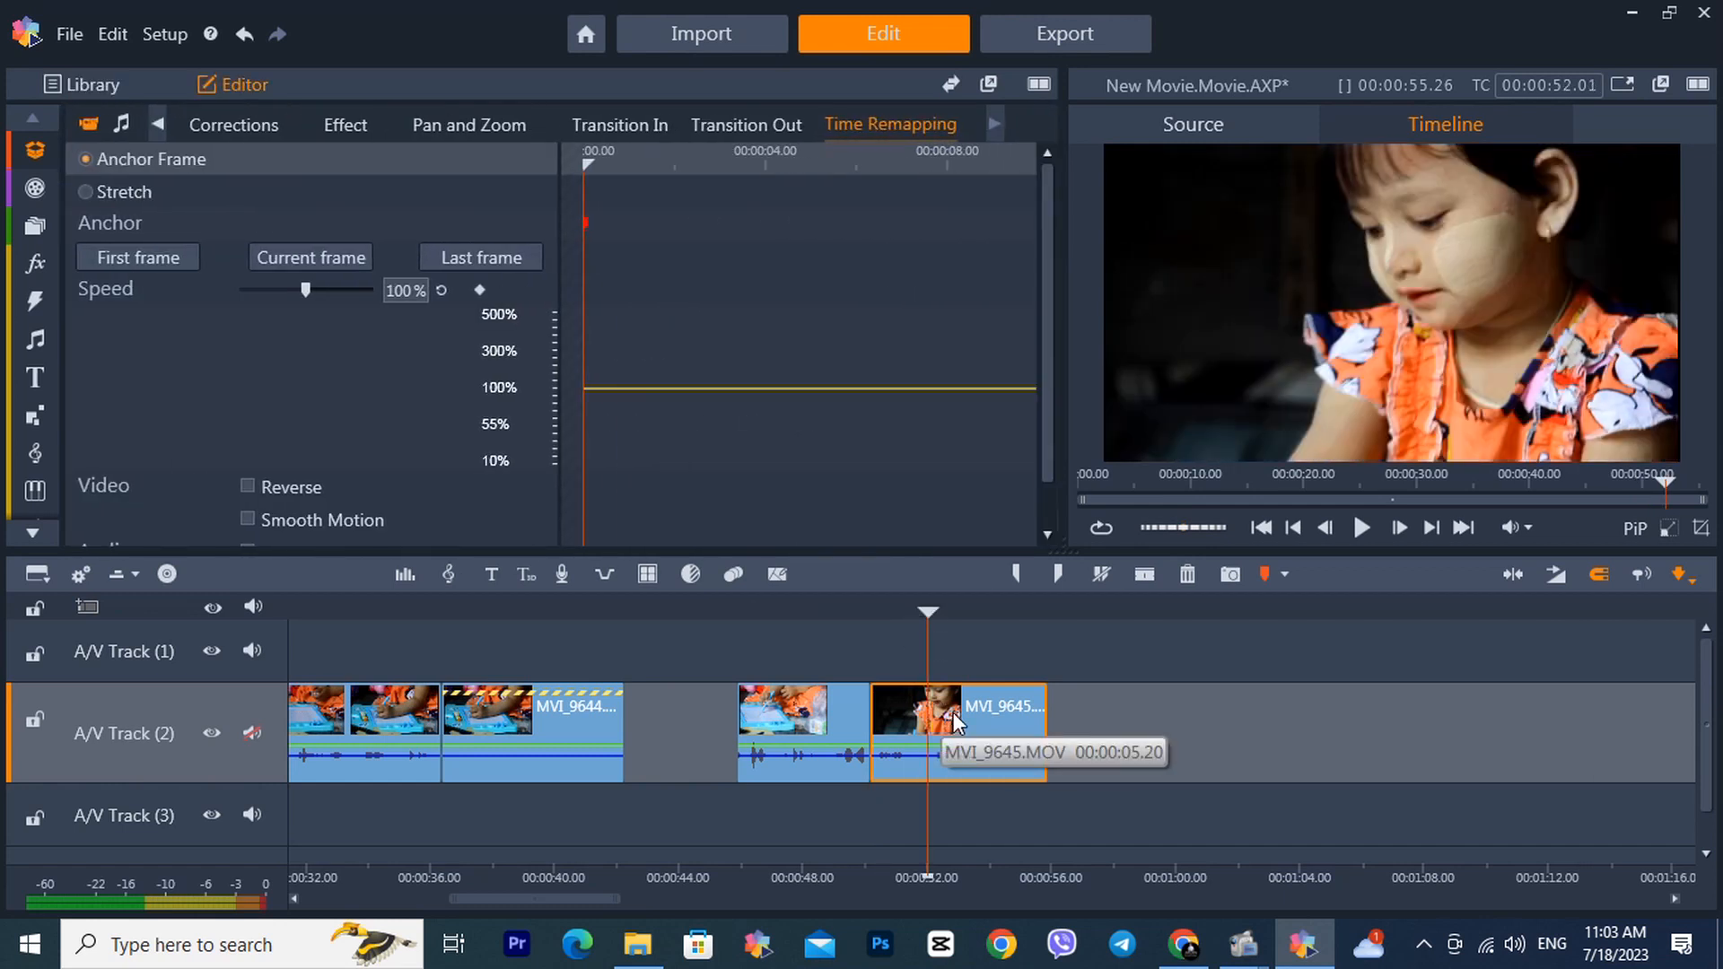
pyautogui.doubleClick(411, 287)
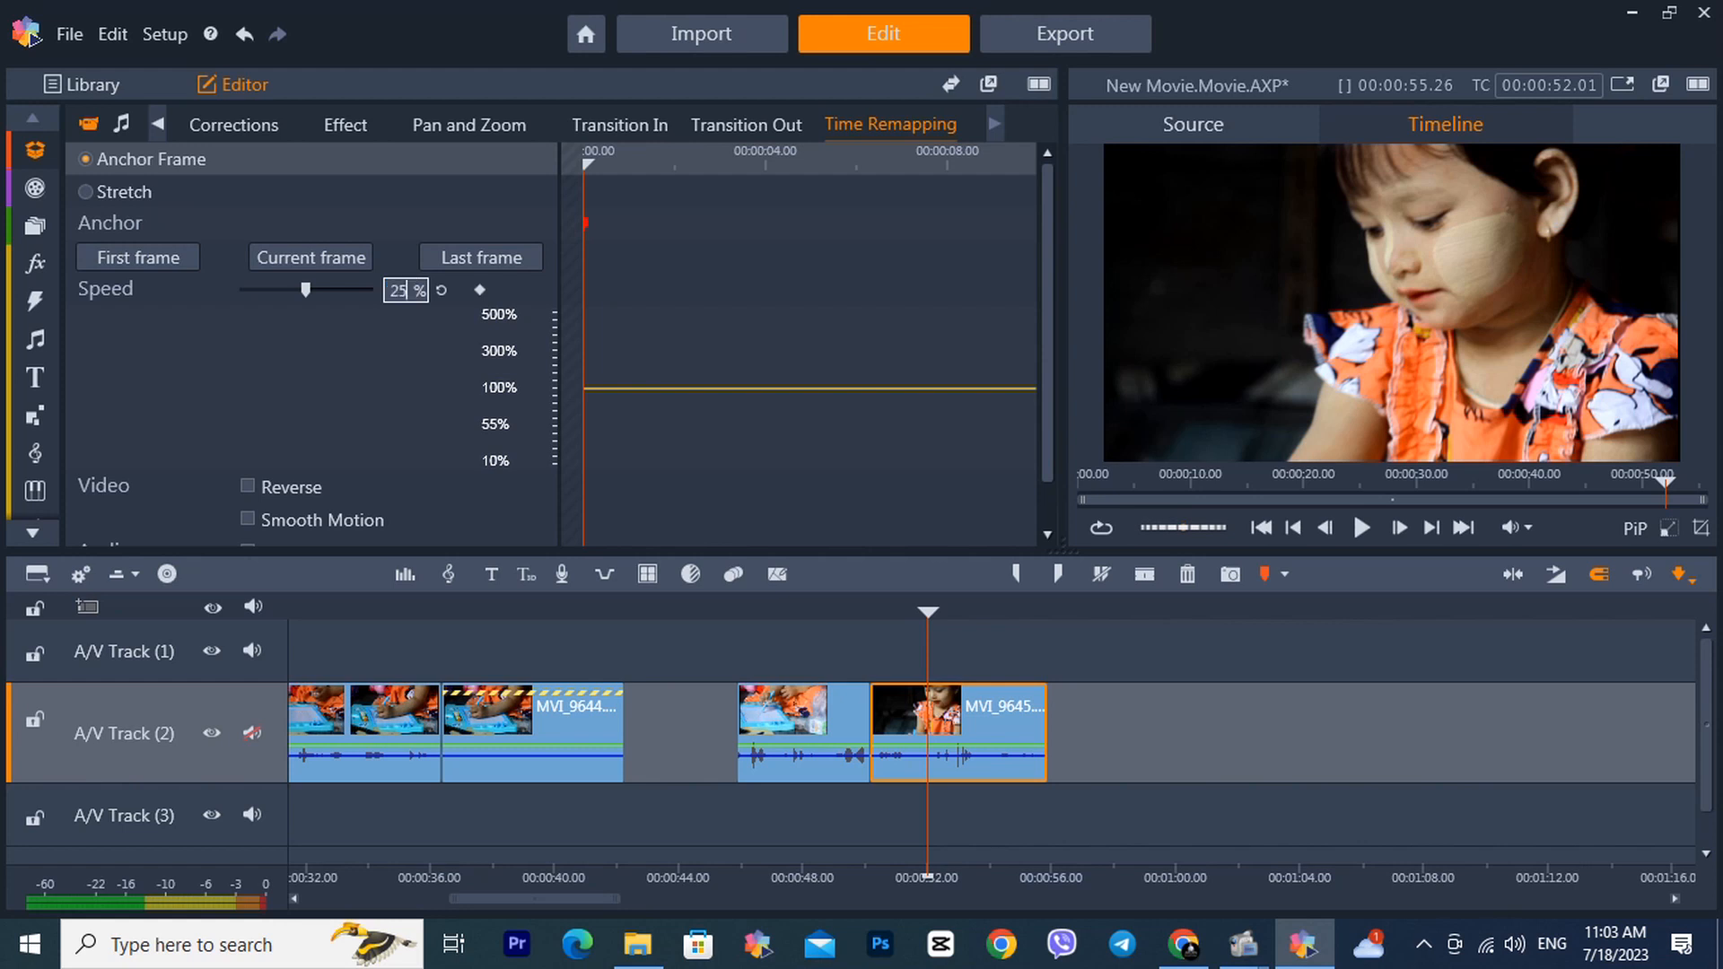
pyautogui.write('250')
pyautogui.press('Return')
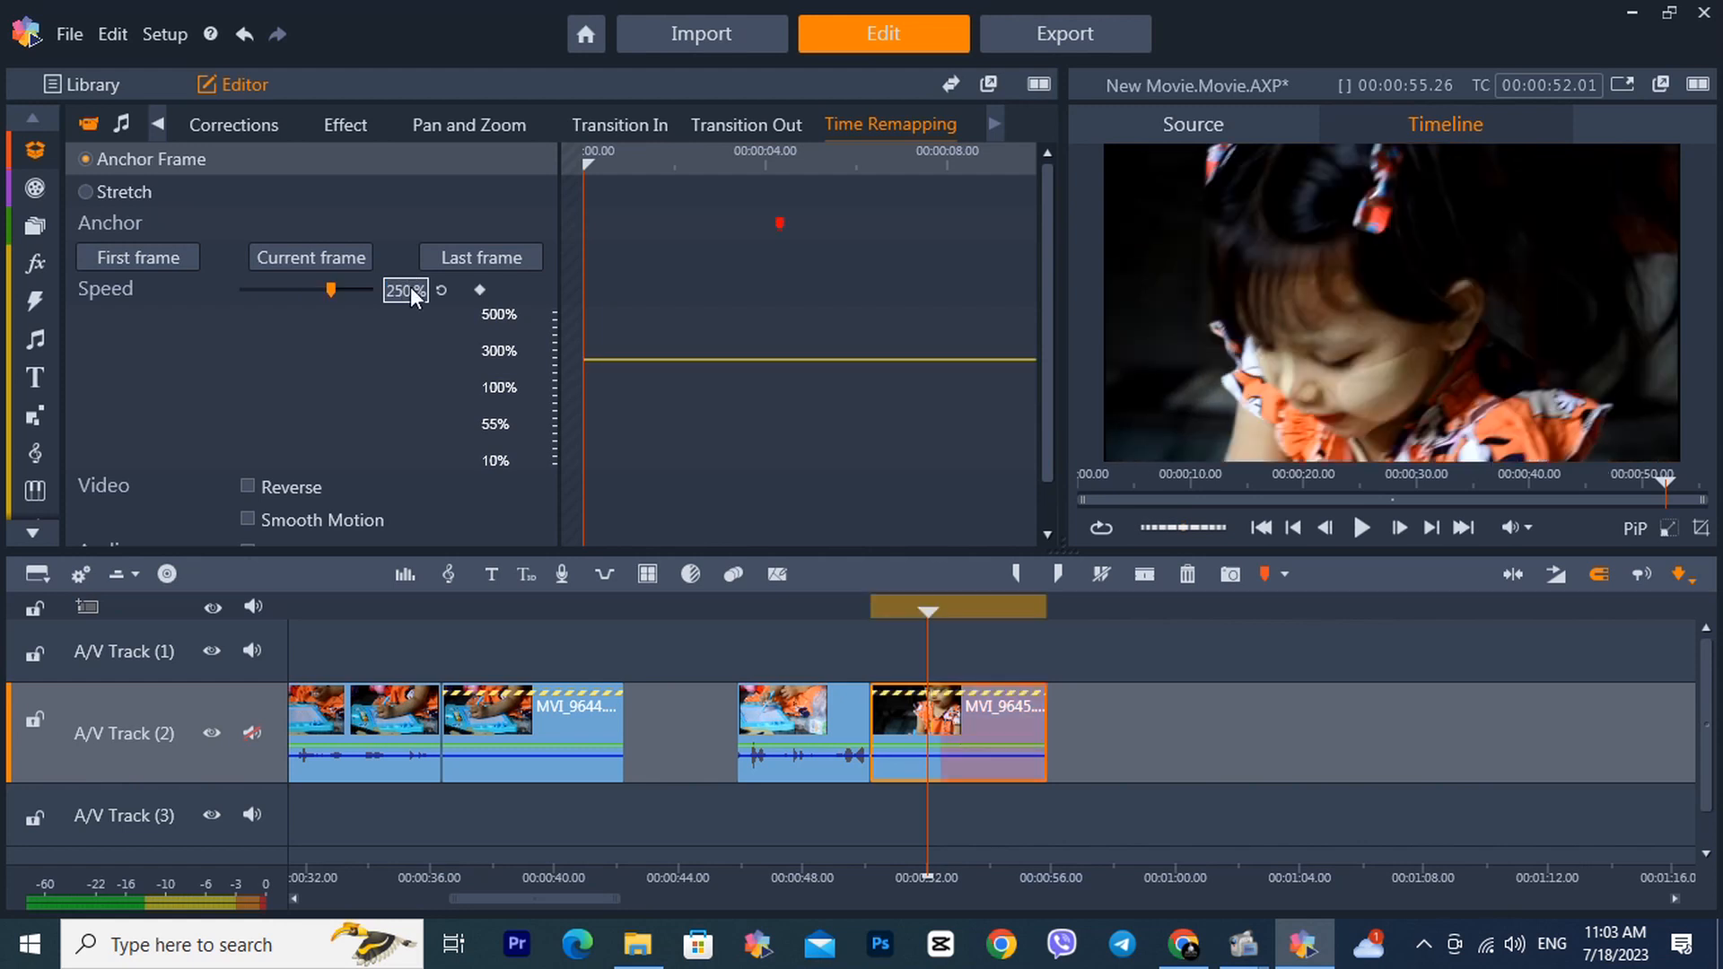
pyautogui.click(853, 604)
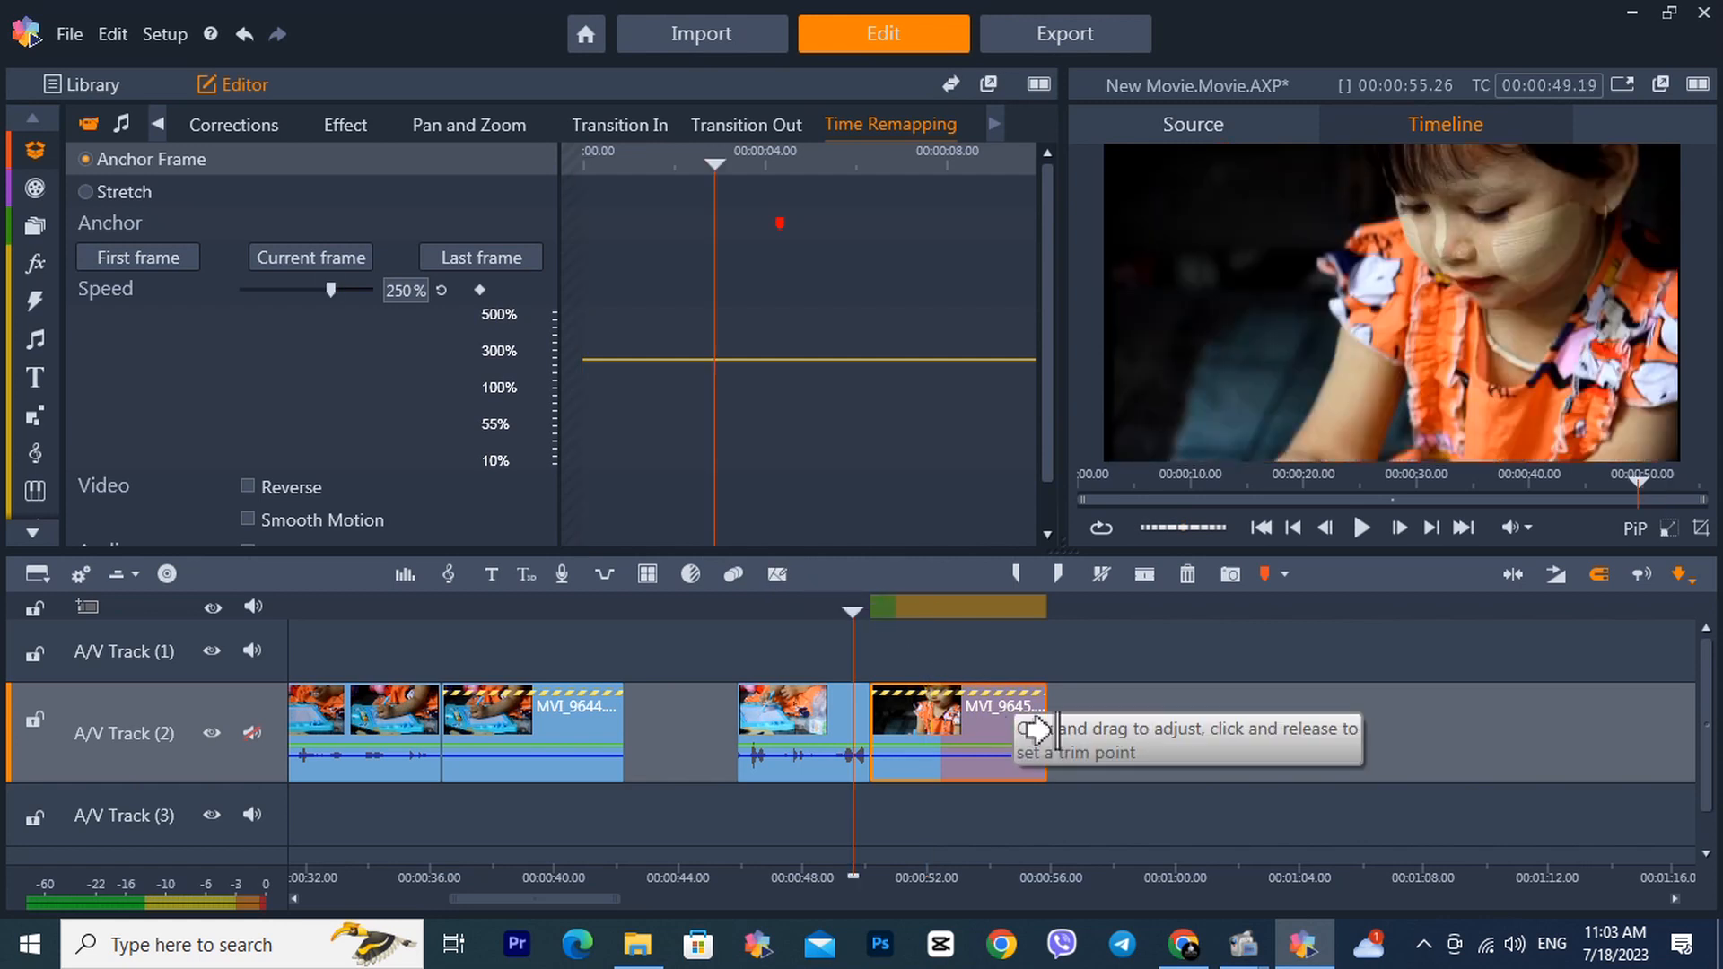
pyautogui.moveTo(1043, 731); pyautogui.dragTo(942, 741)
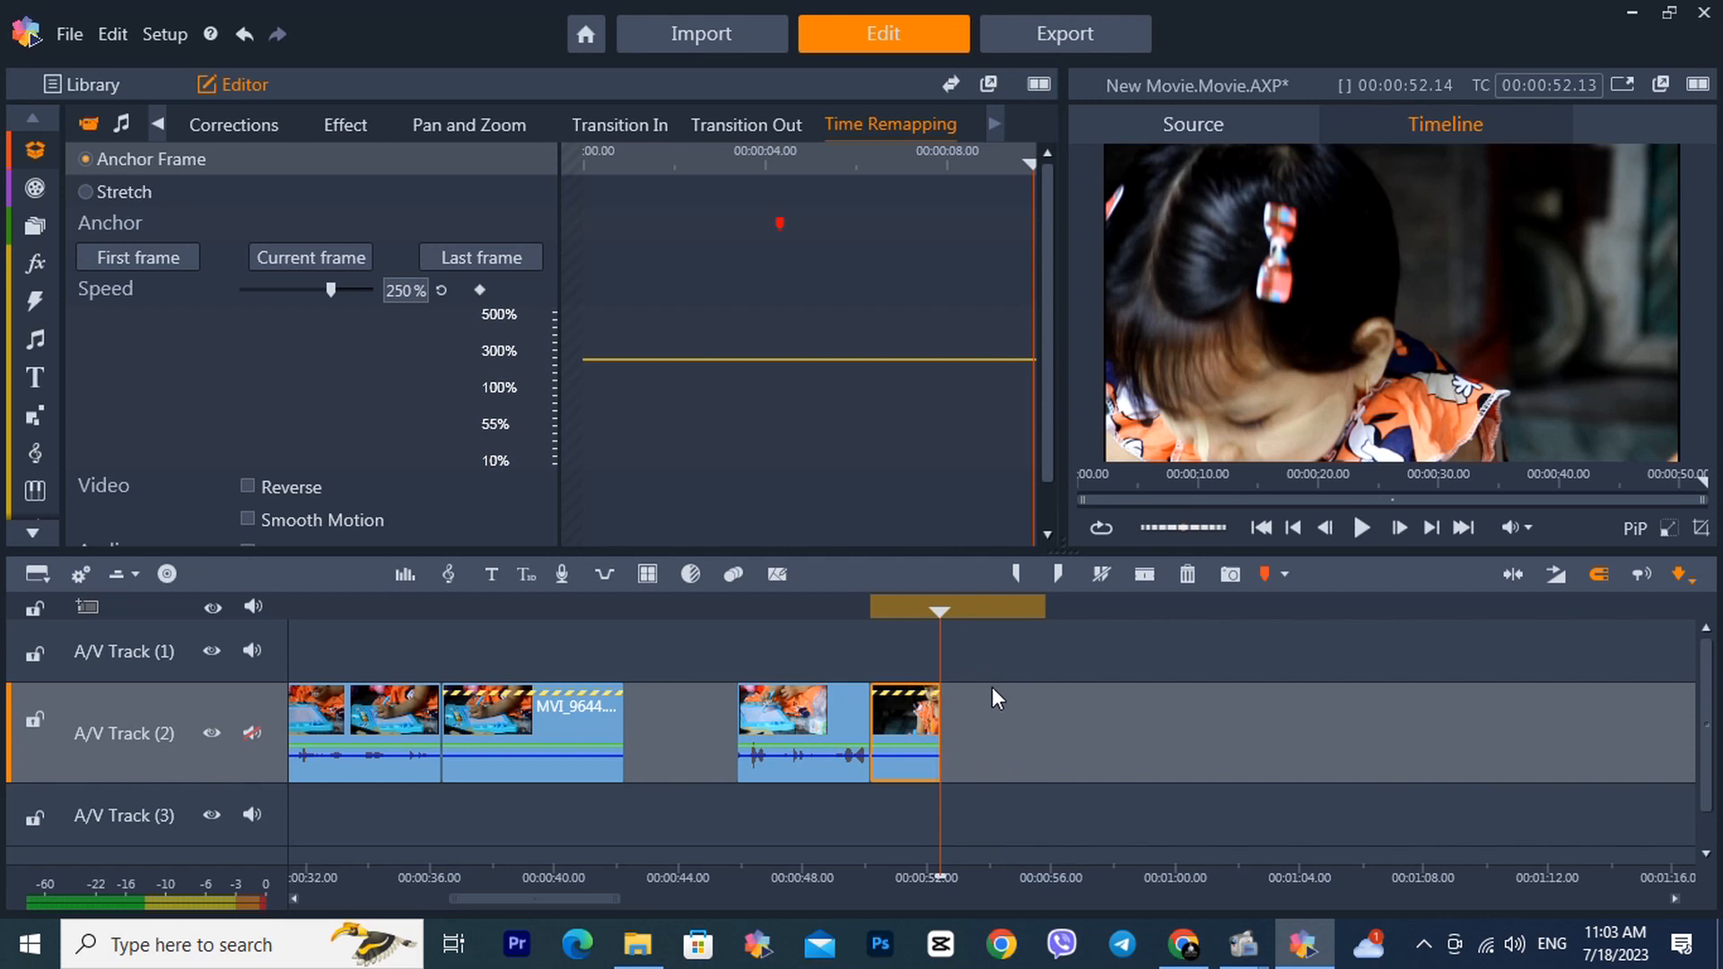
# Step: Scrub and play back MVI_9645.MOV across the split to review the sped-up part
pyautogui.moveTo(850, 608); pyautogui.dragTo(874, 612)
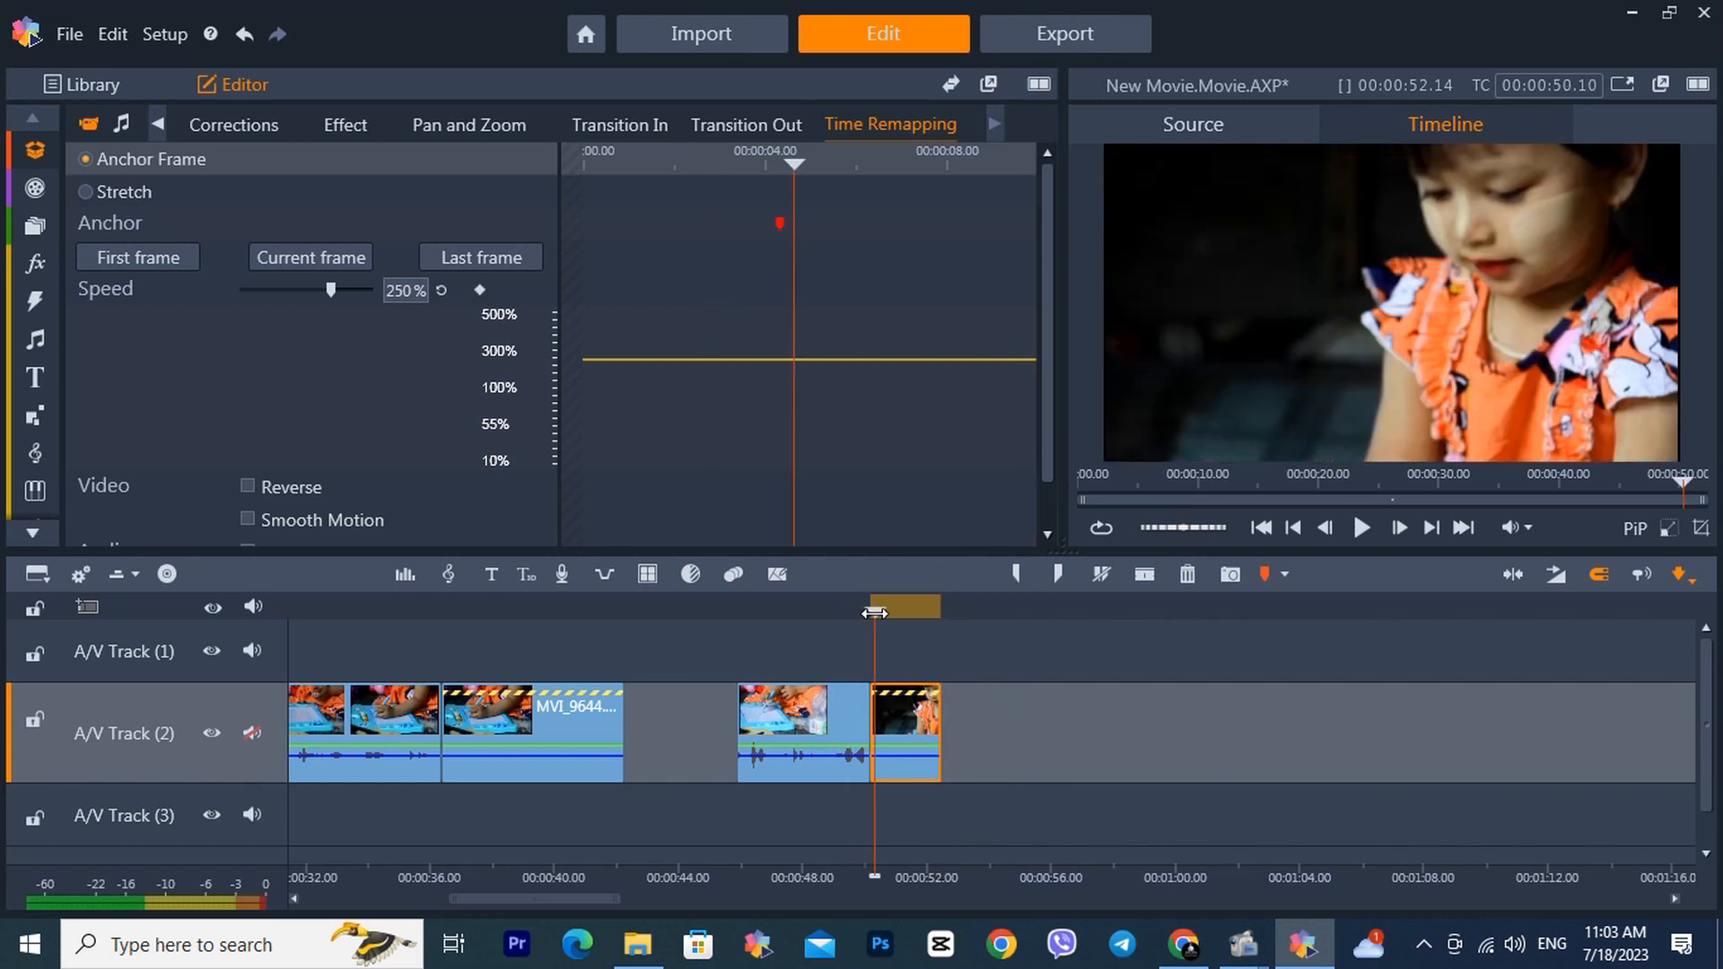
pyautogui.click(837, 611)
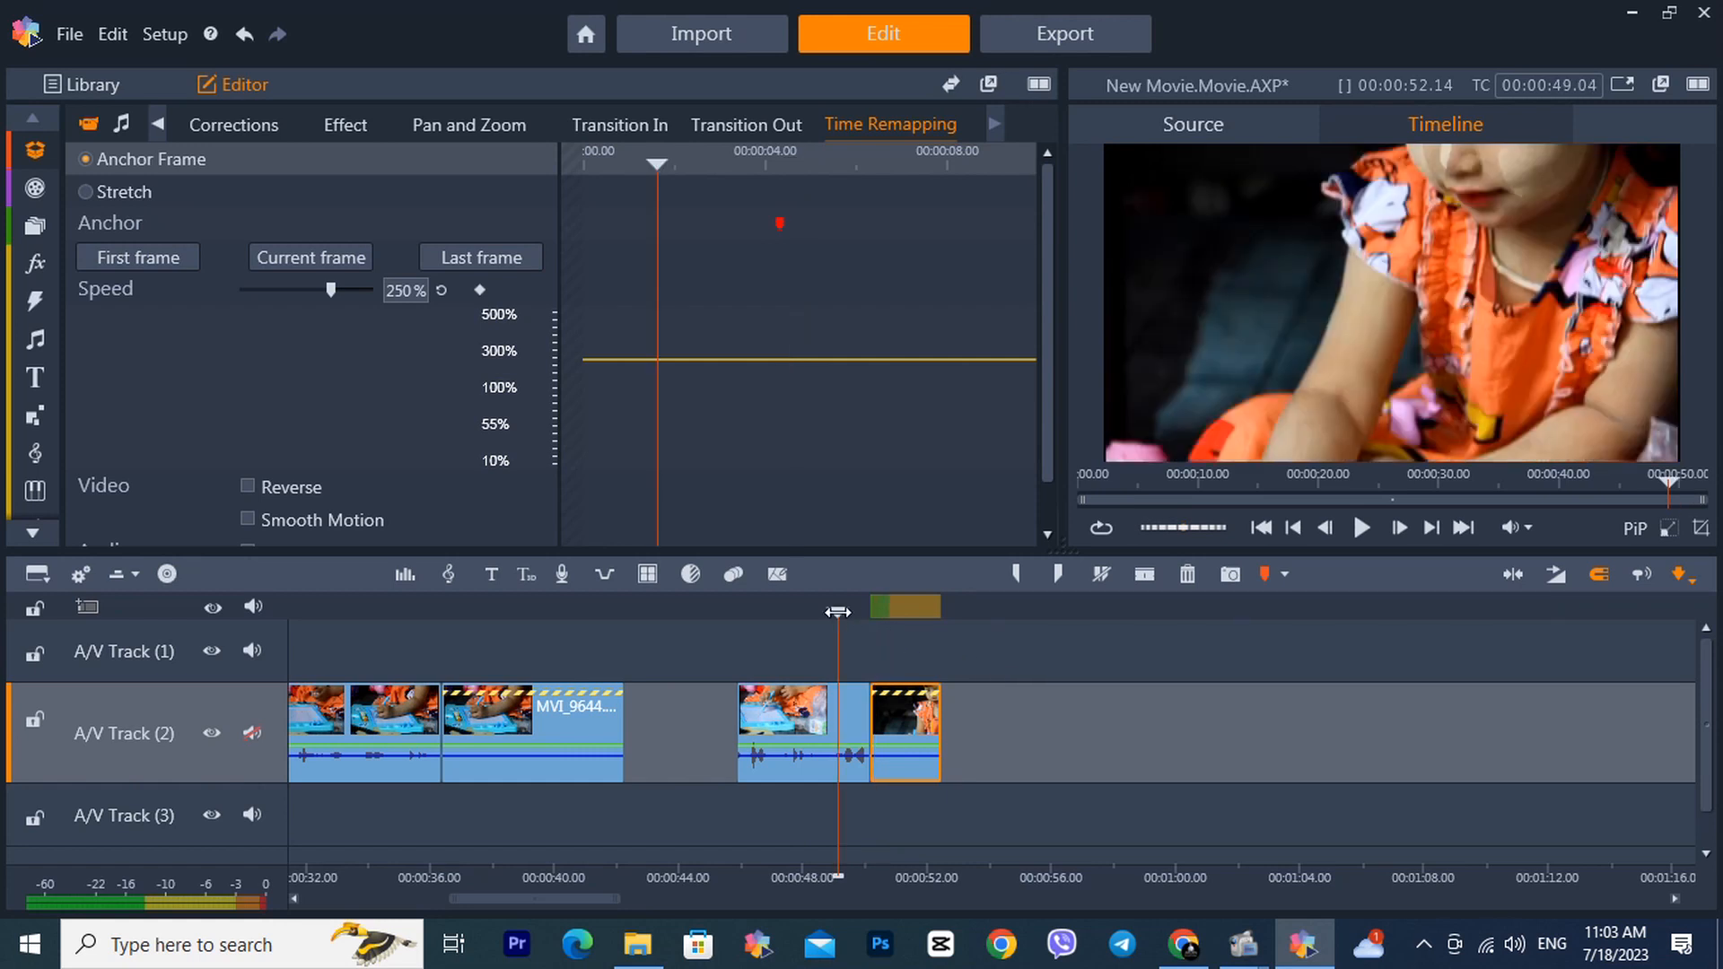
pyautogui.click(788, 610)
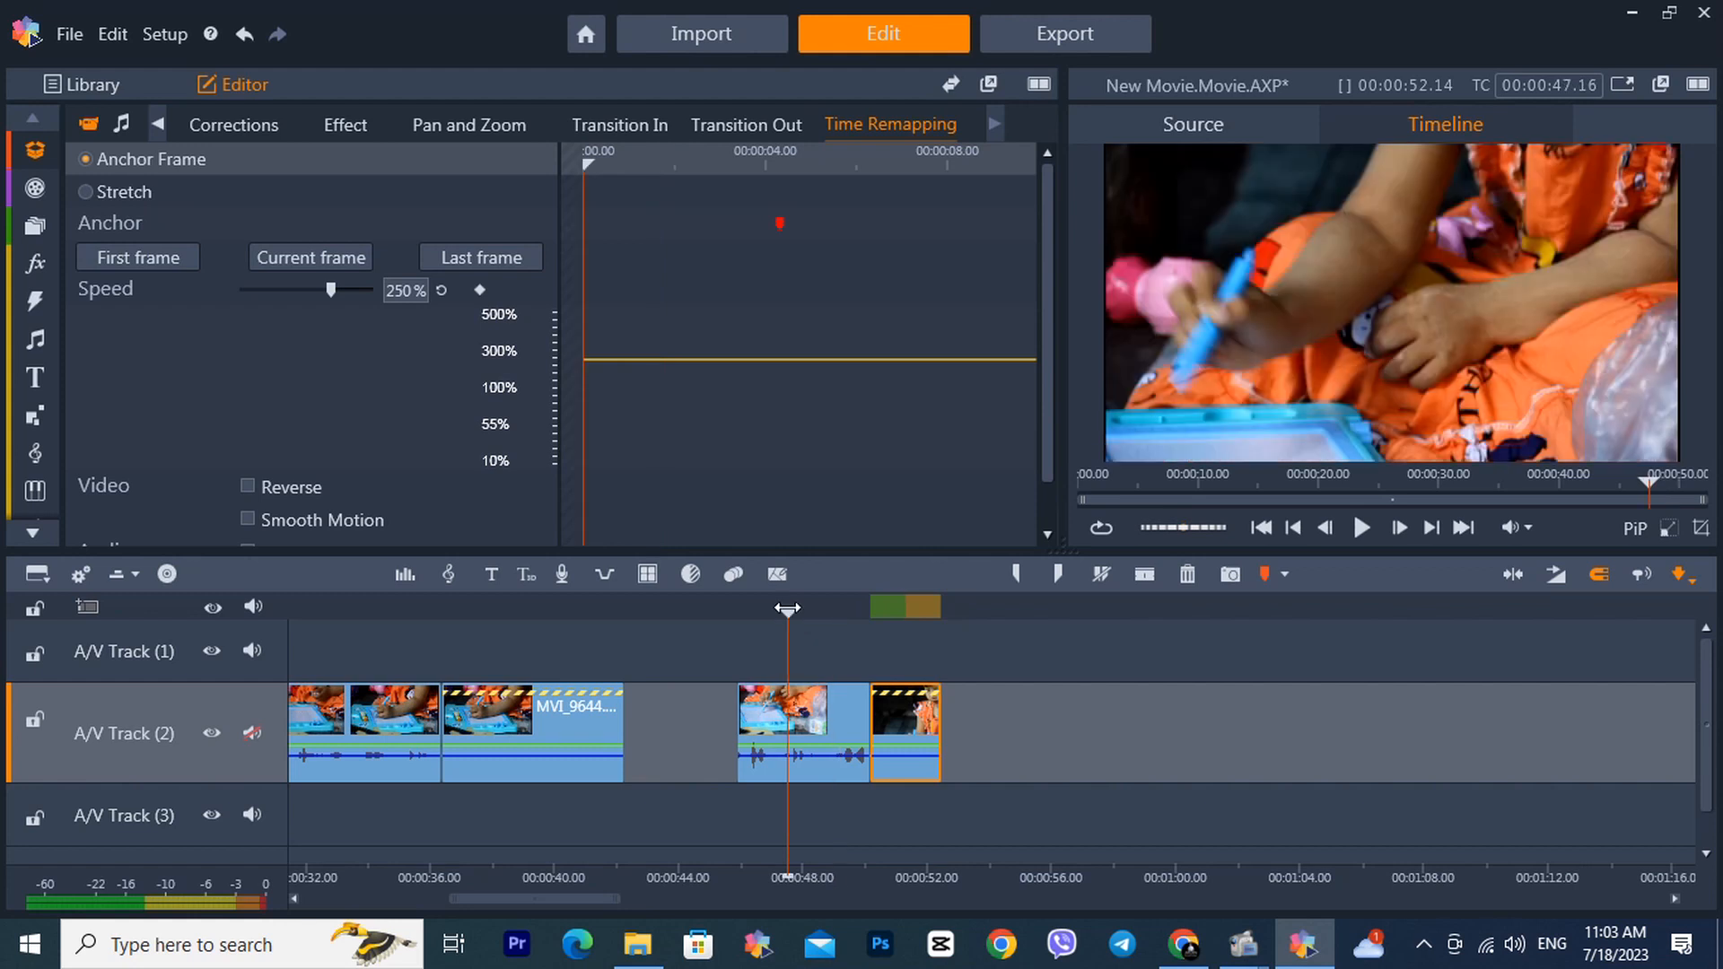
pyautogui.click(864, 611)
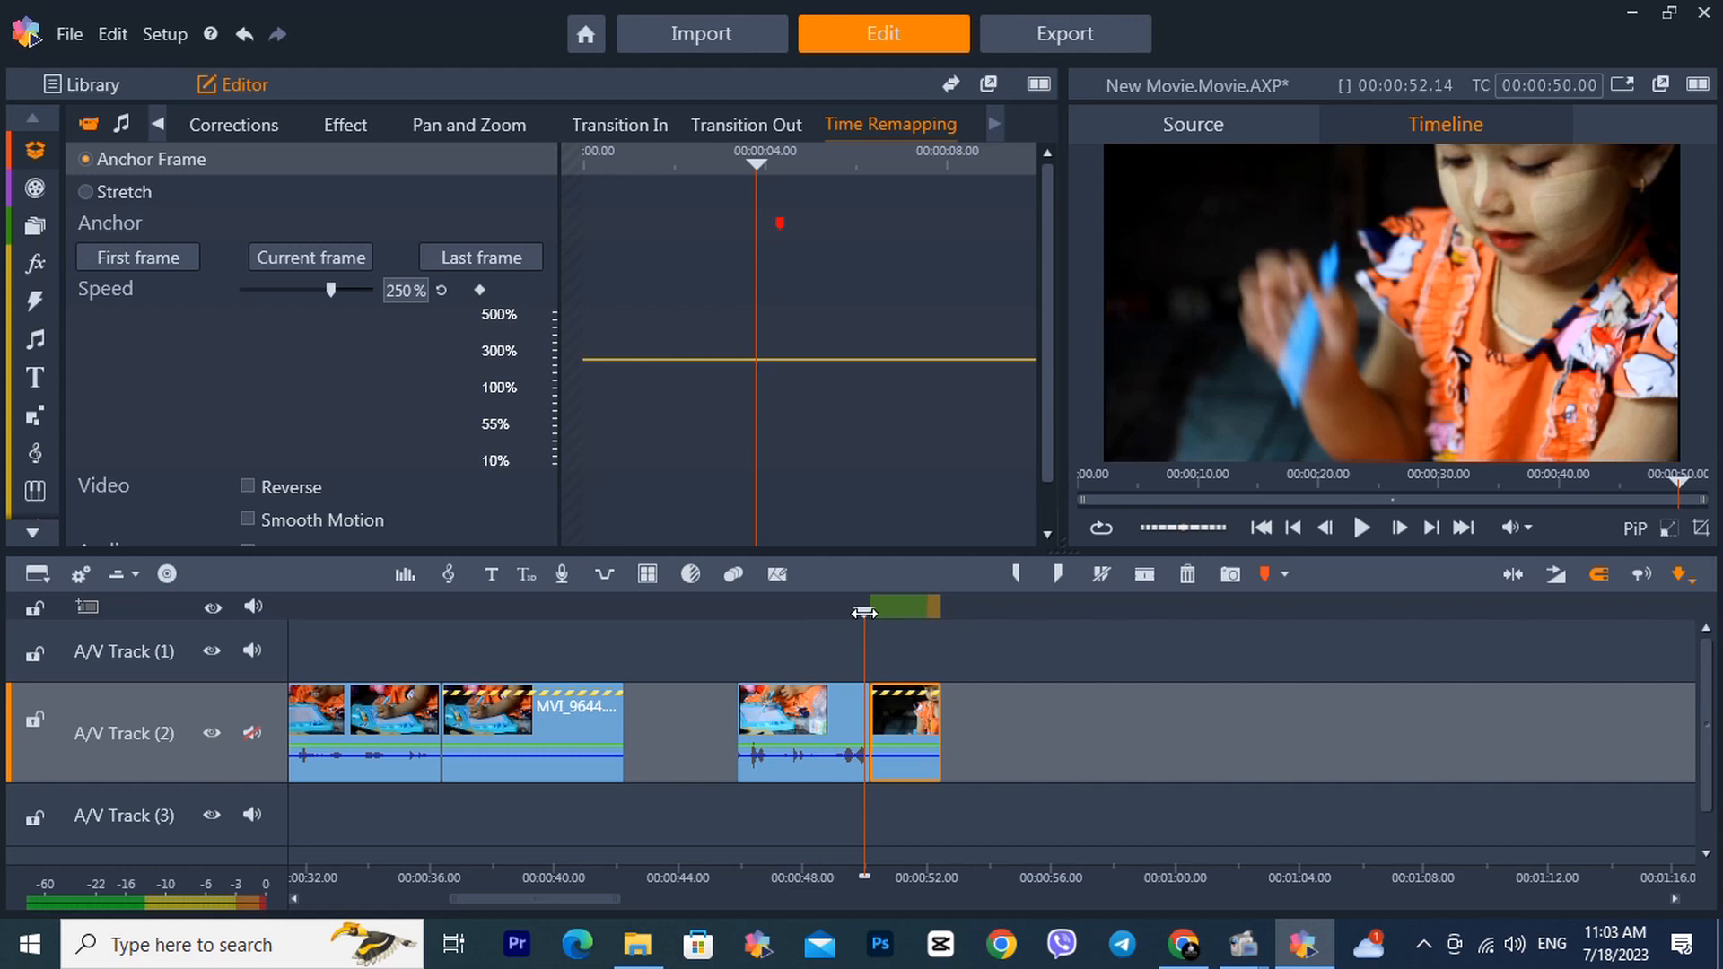
pyautogui.moveTo(864, 611); pyautogui.dragTo(762, 654)
pyautogui.press('space')
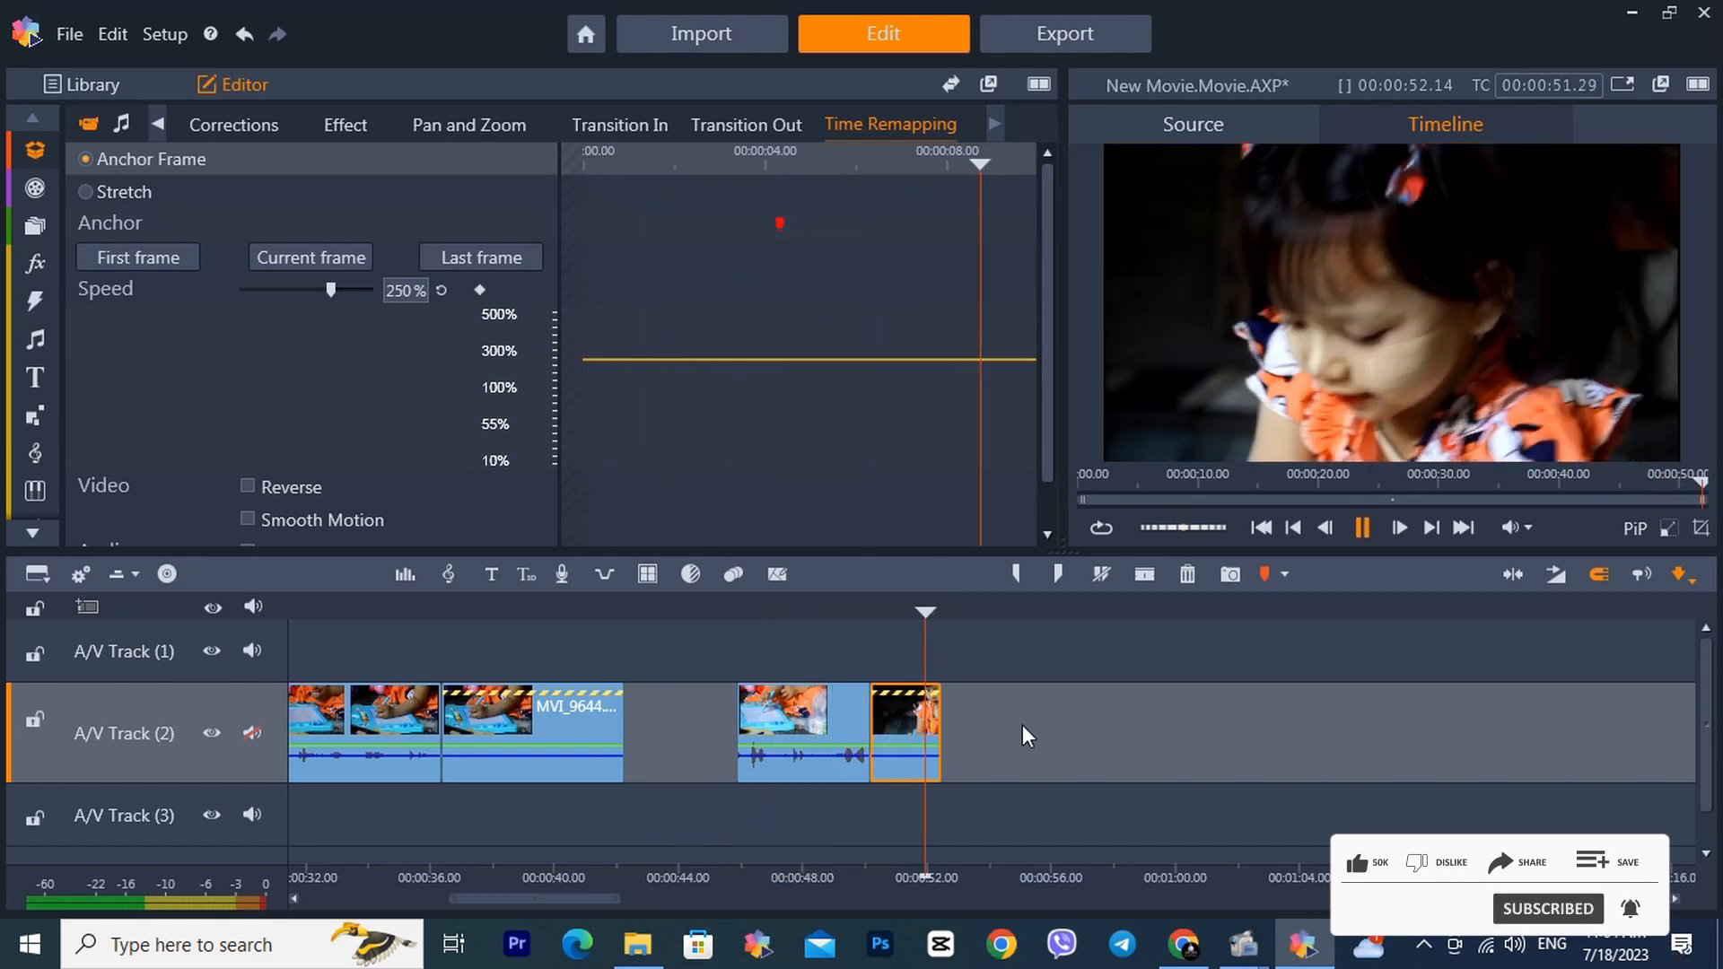
pyautogui.click(862, 617)
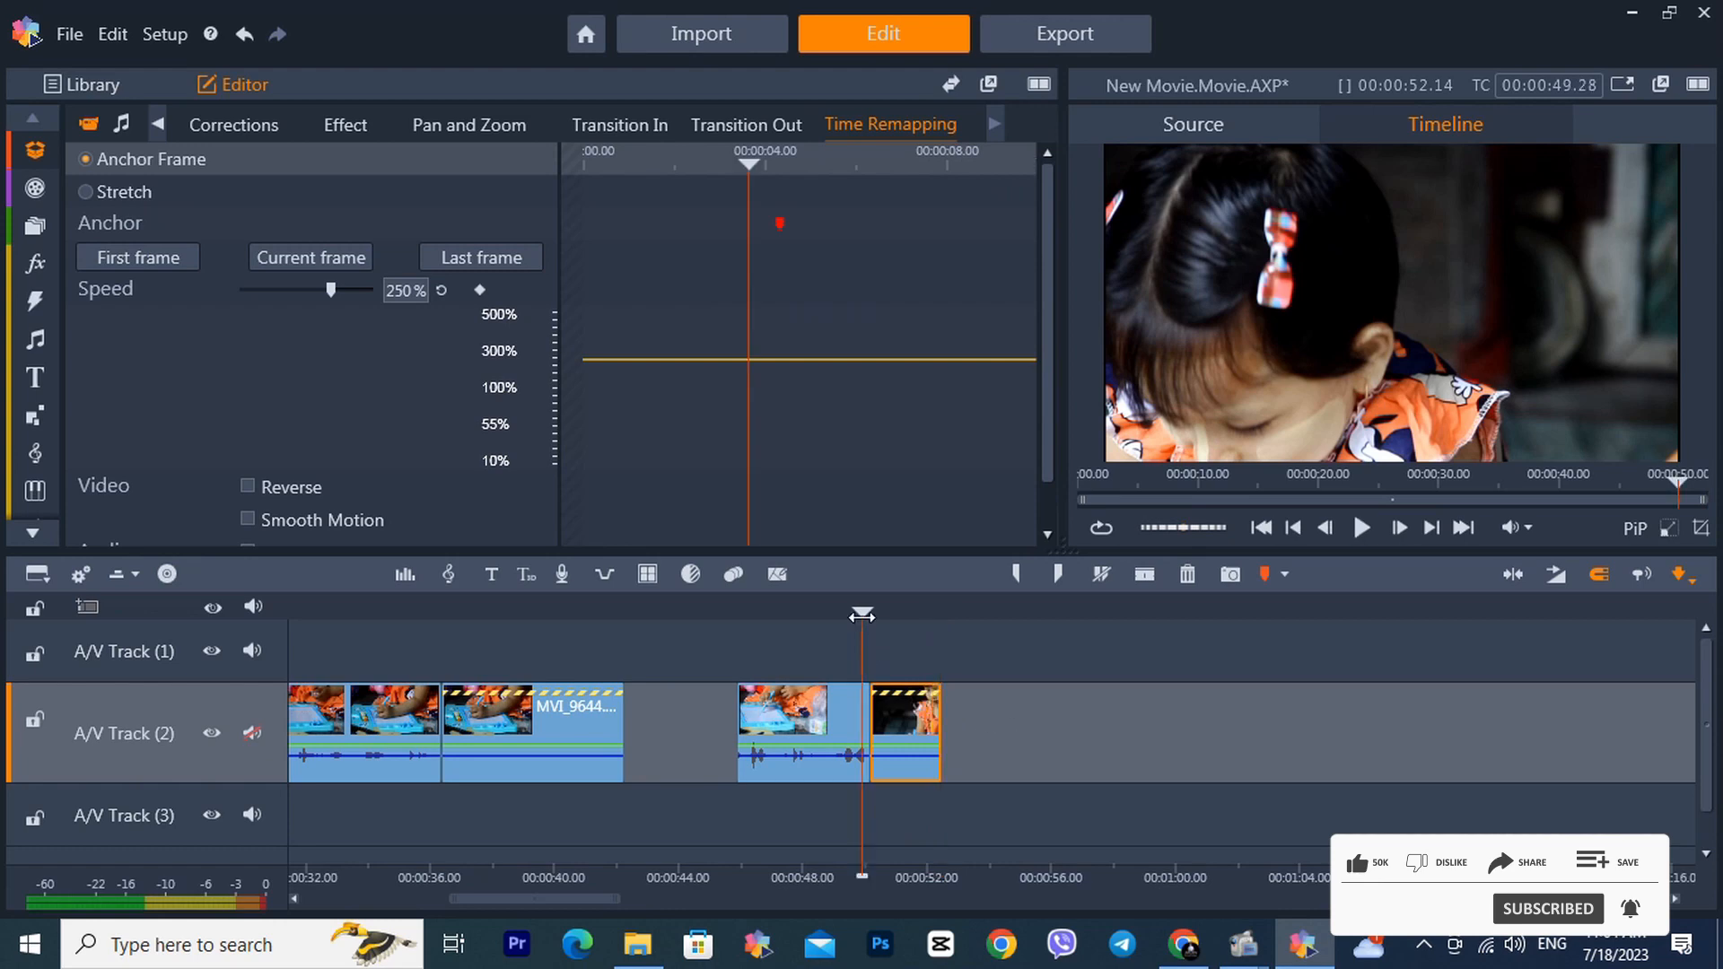
pyautogui.press('space')
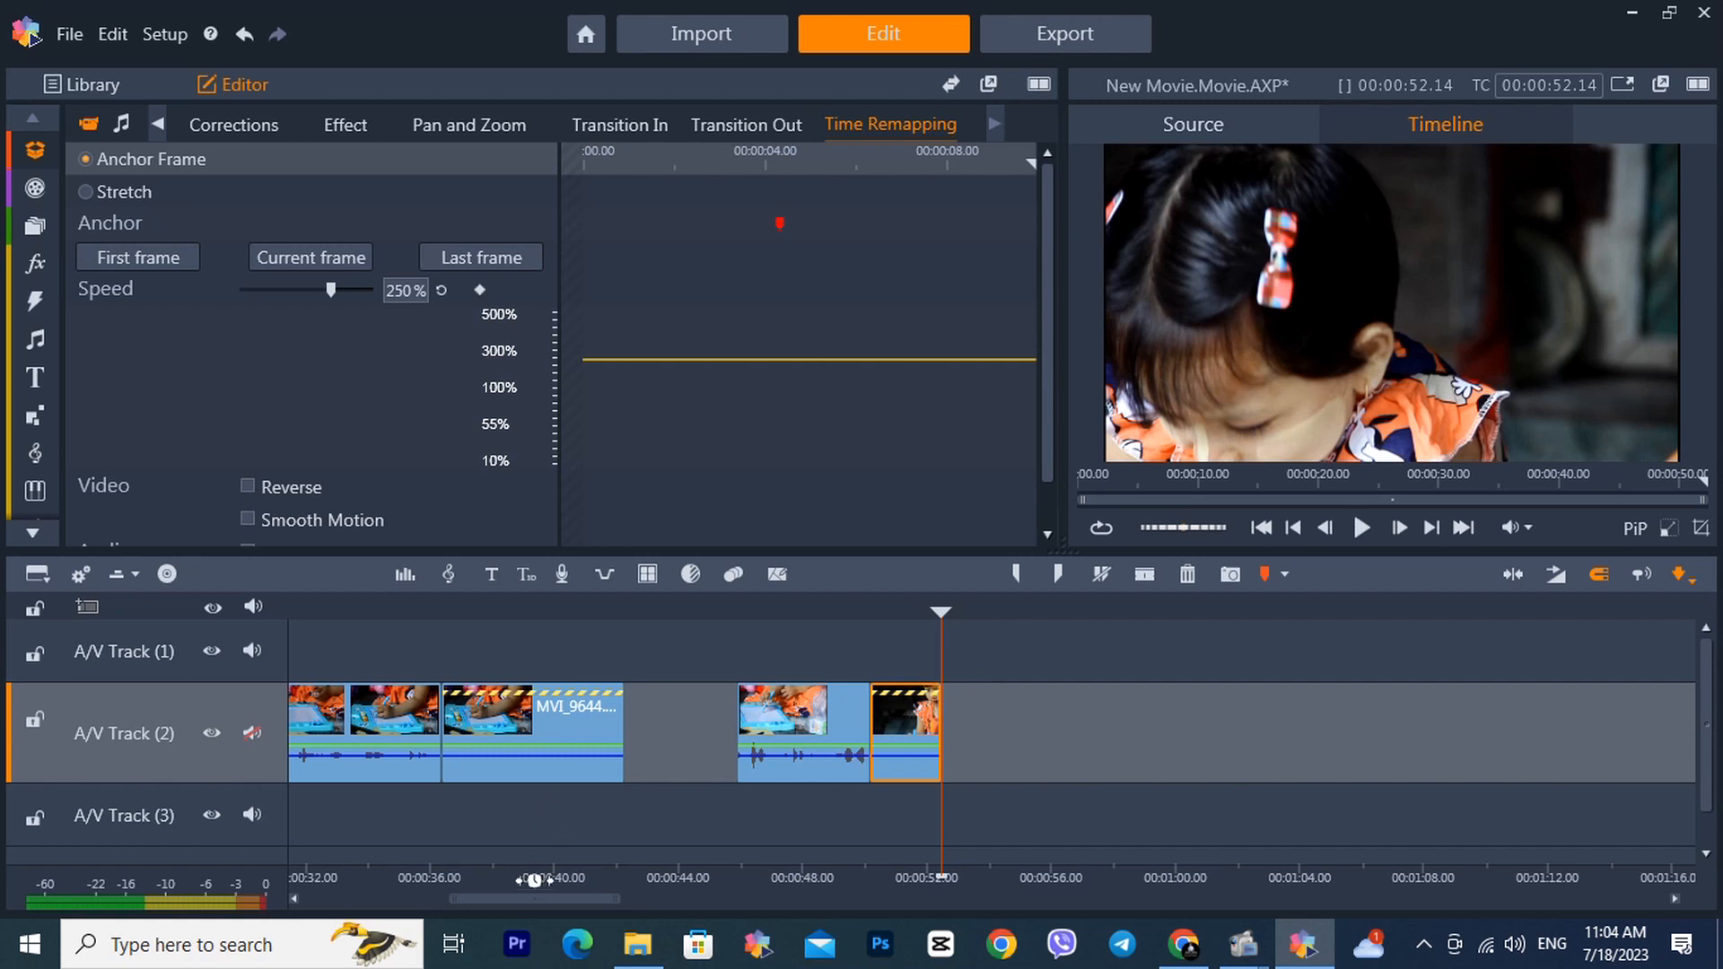
# Step: Place MVI_9760.MOV from The Sky is the Limit project bin on A/V Track (2), starting at 00:00:58.05
pyautogui.moveTo(533, 912); pyautogui.dragTo(594, 913)
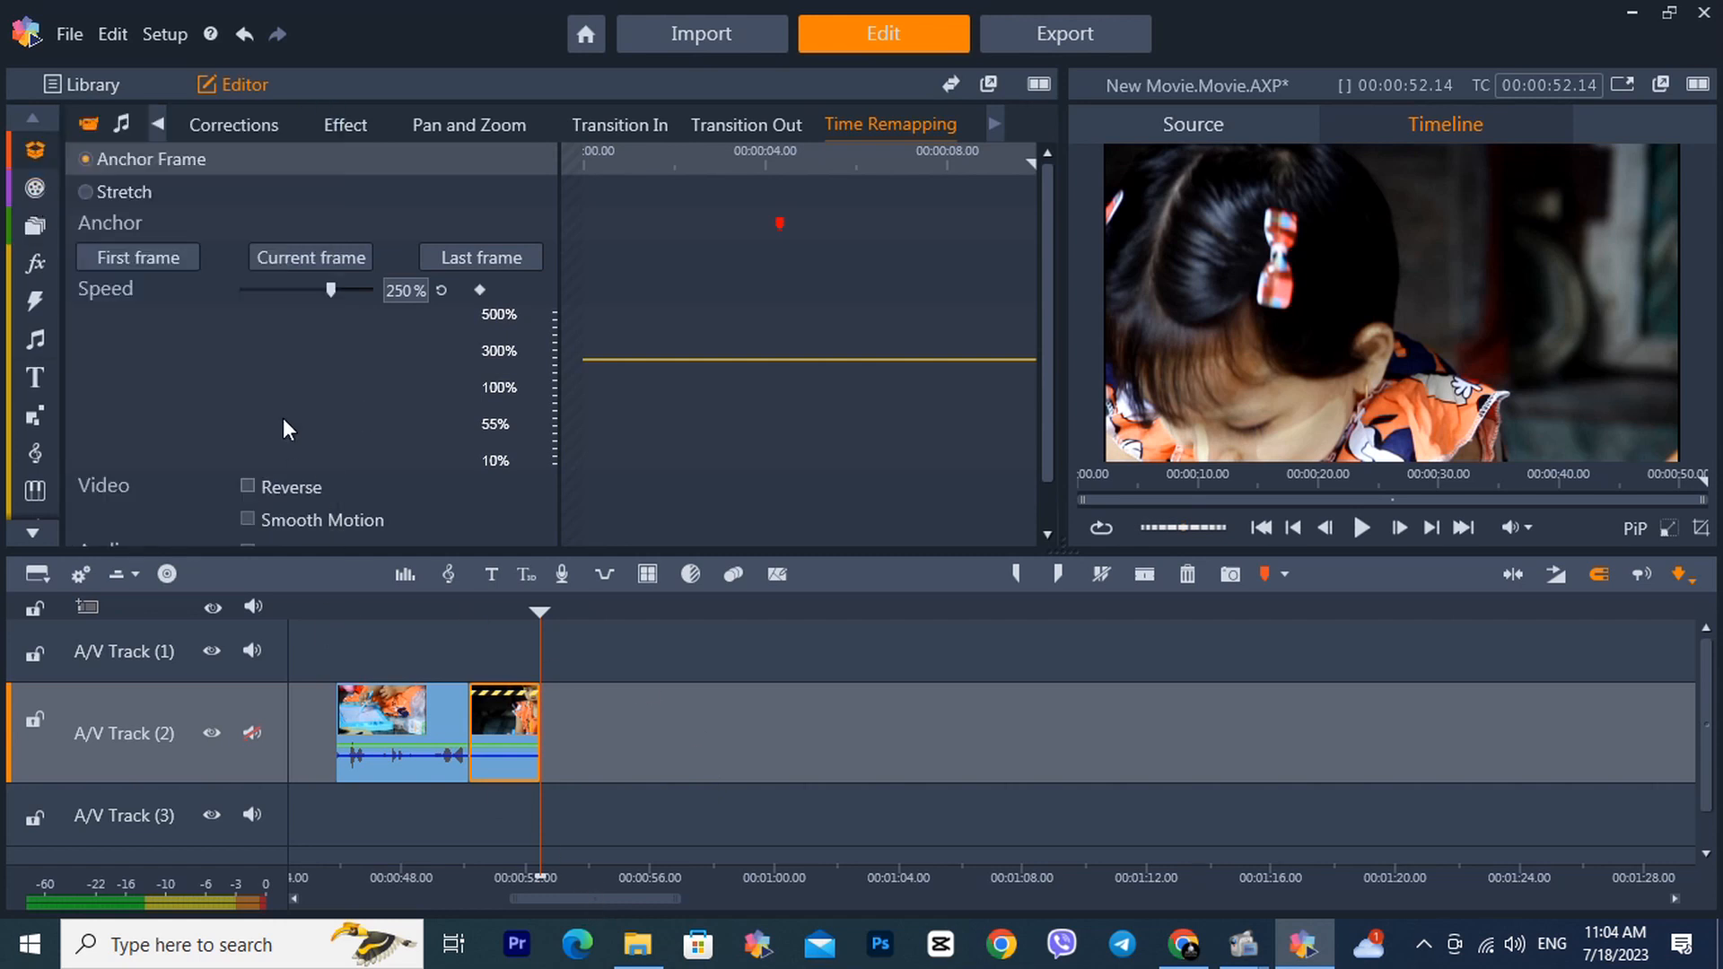
pyautogui.moveTo(34, 154)
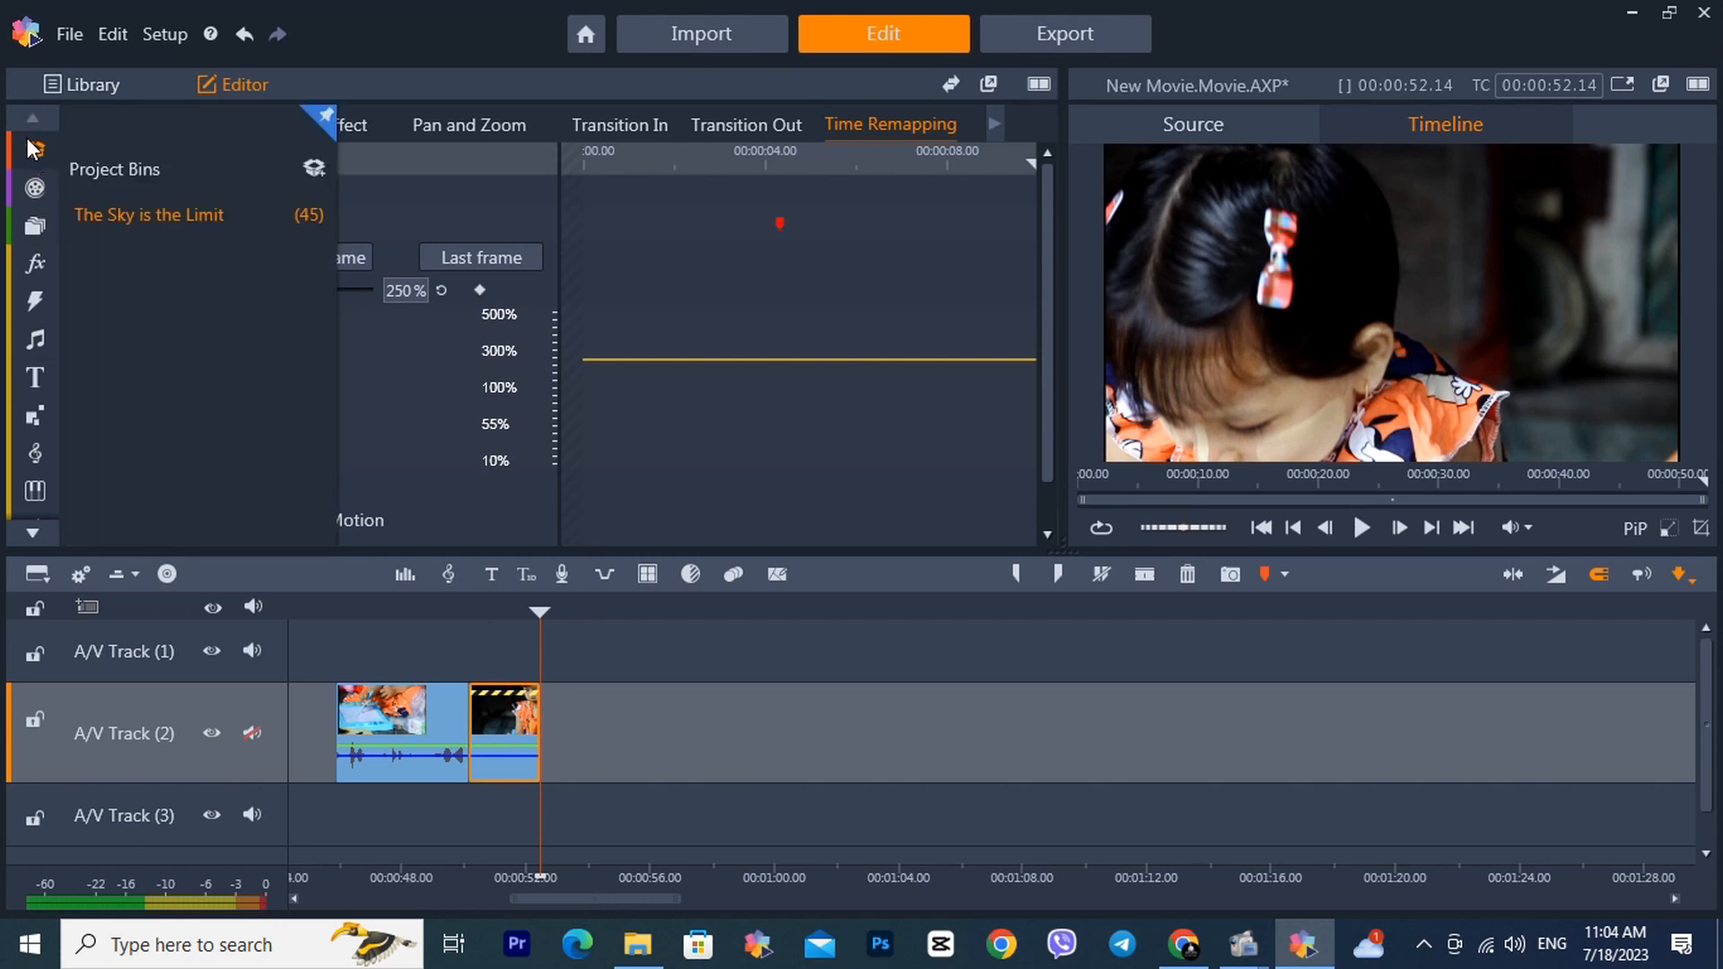
pyautogui.click(116, 214)
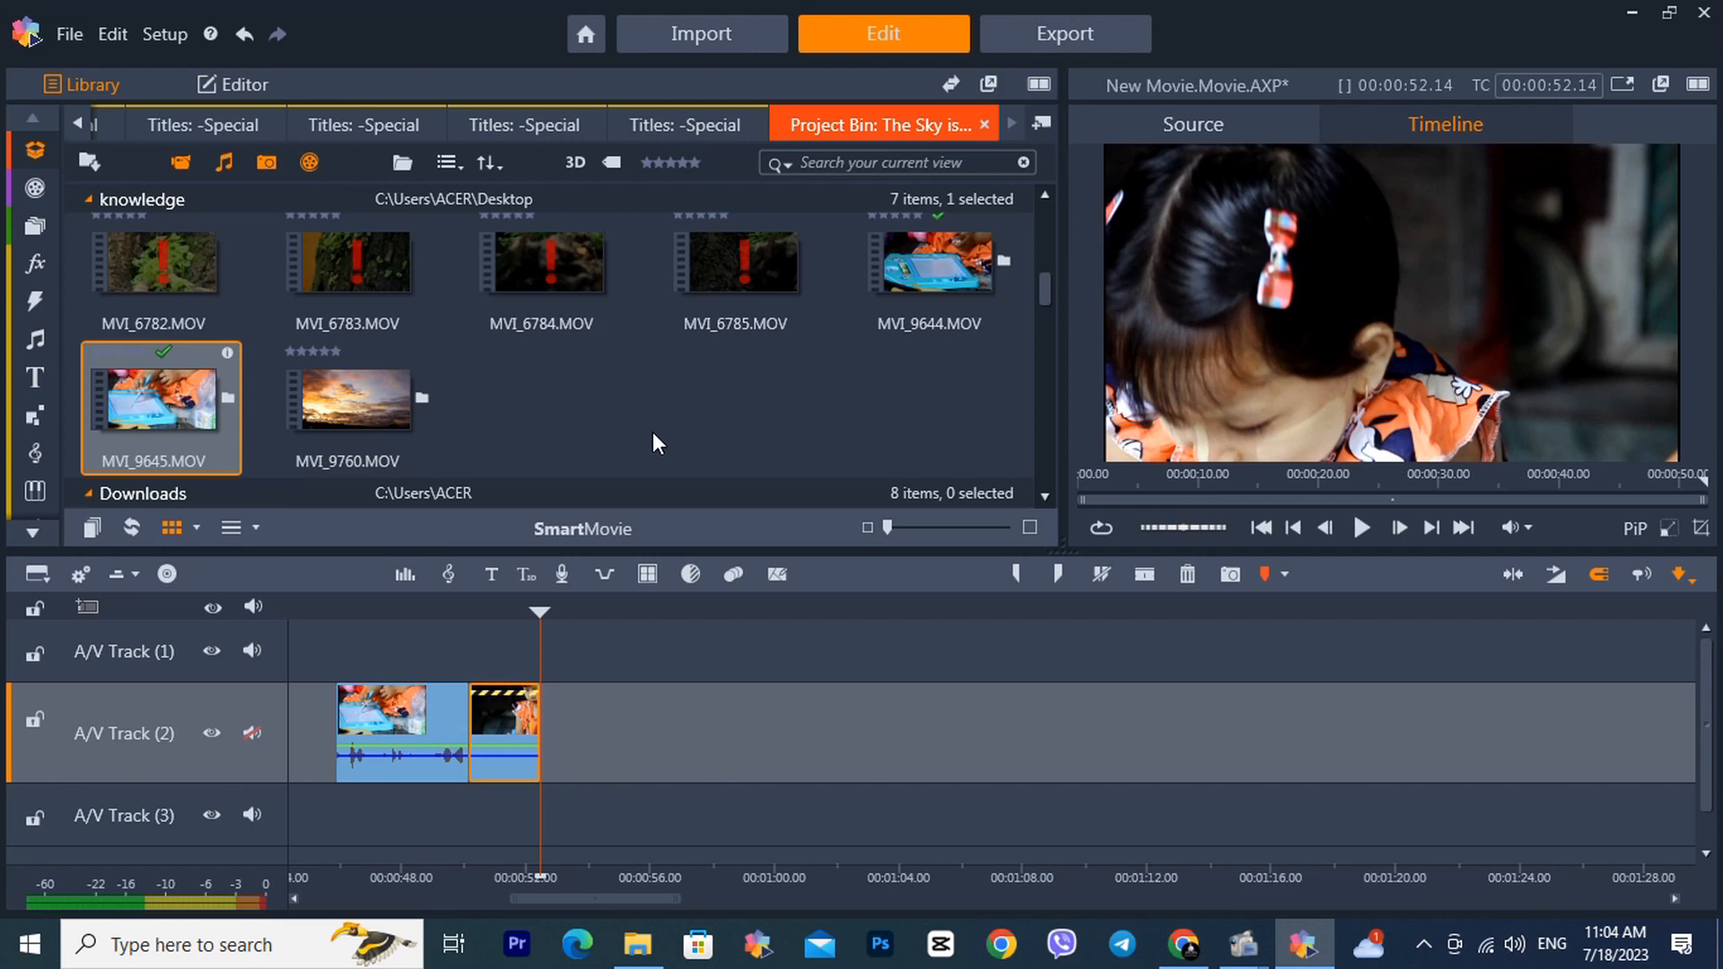
pyautogui.click(339, 389)
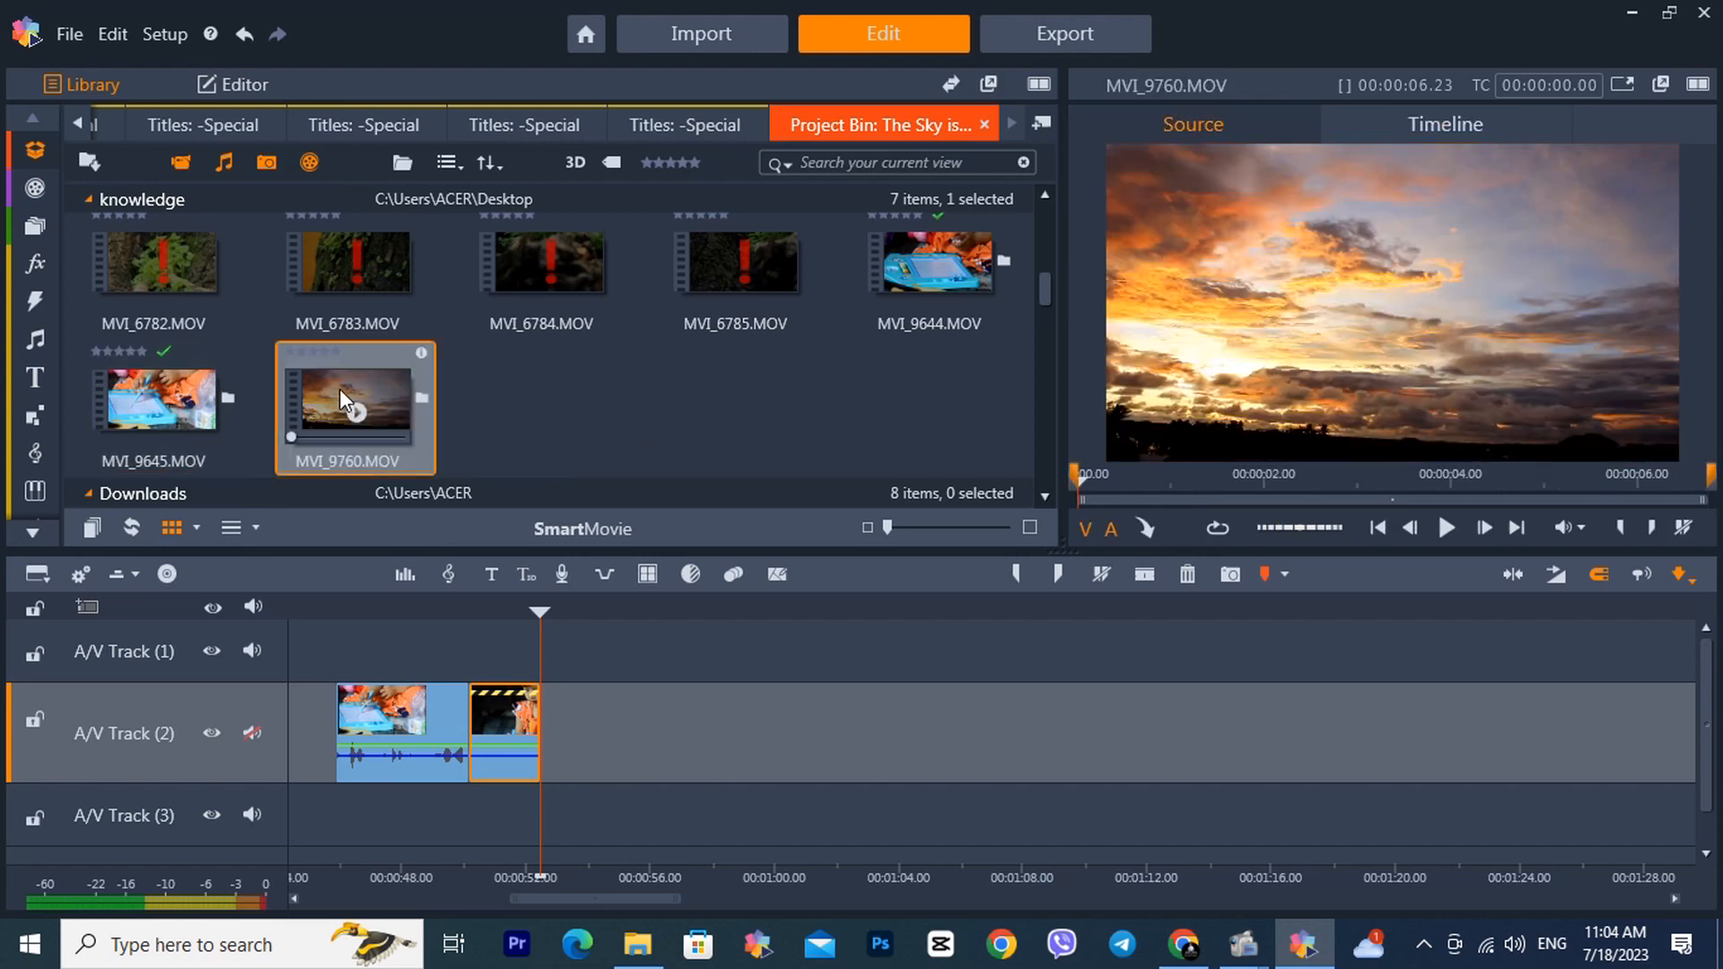
pyautogui.moveTo(339, 389); pyautogui.dragTo(670, 740)
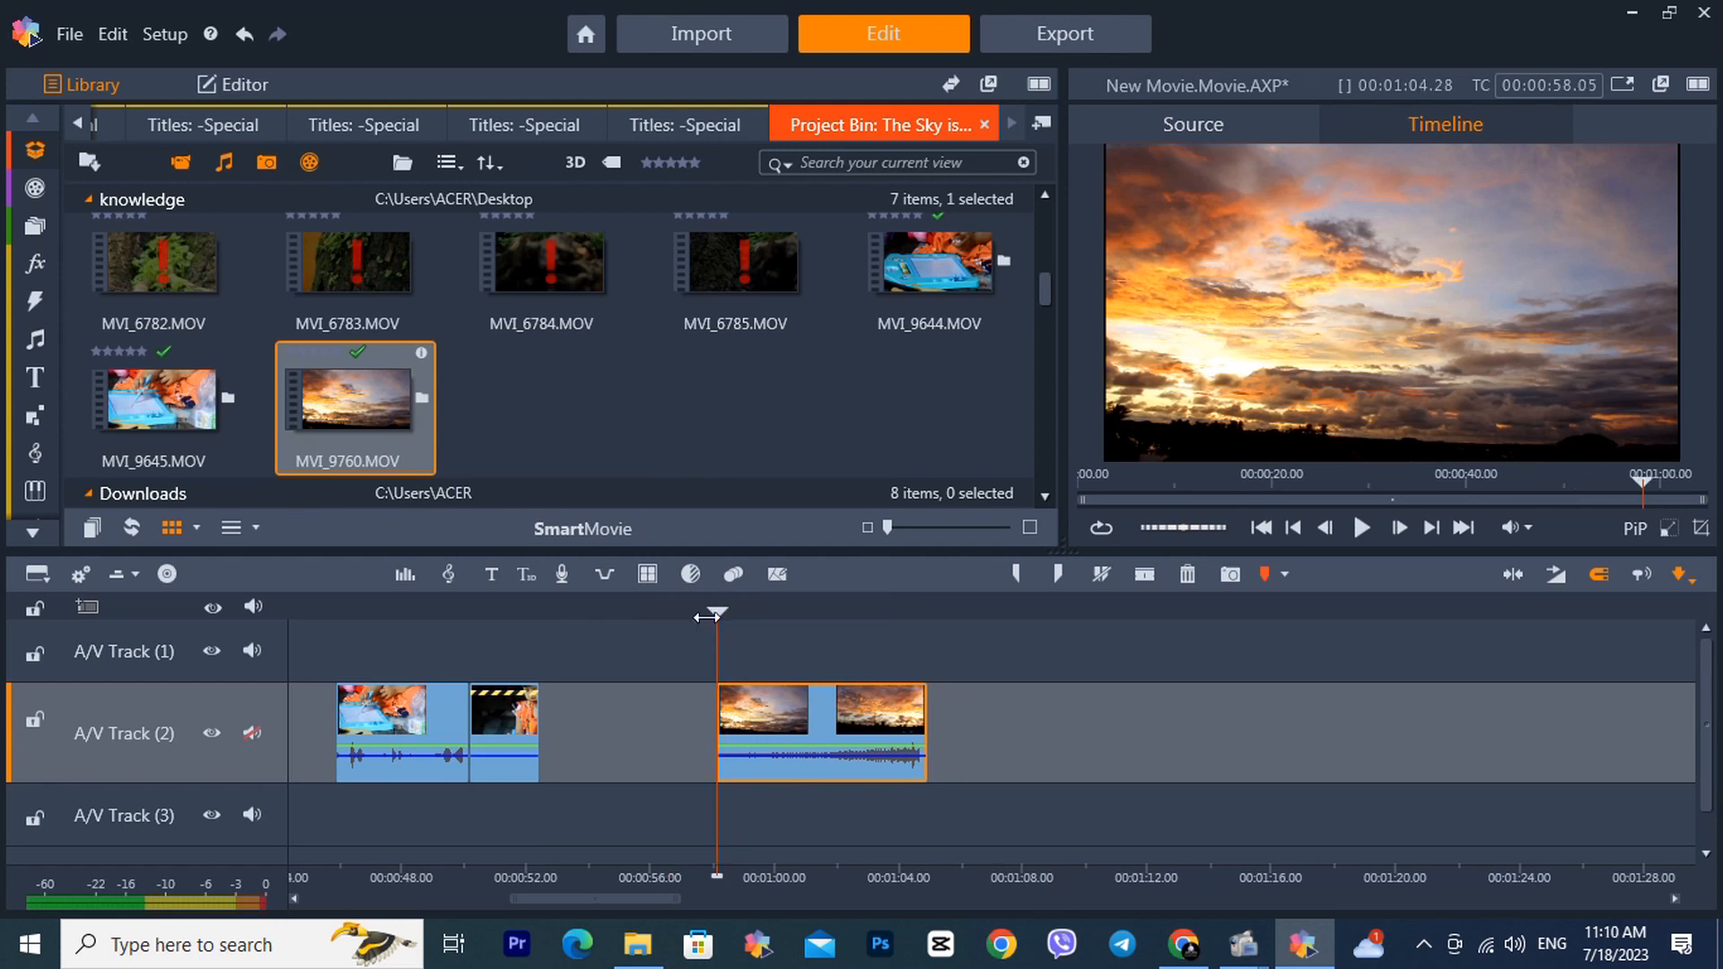
# Step: Play back the MVI_9760.MOV clip from its start to review it
pyautogui.moveTo(728, 611)
pyautogui.mouseDown()
pyautogui.moveTo(747, 611)
pyautogui.moveTo(708, 628)
pyautogui.mouseUp()
pyautogui.press('space')
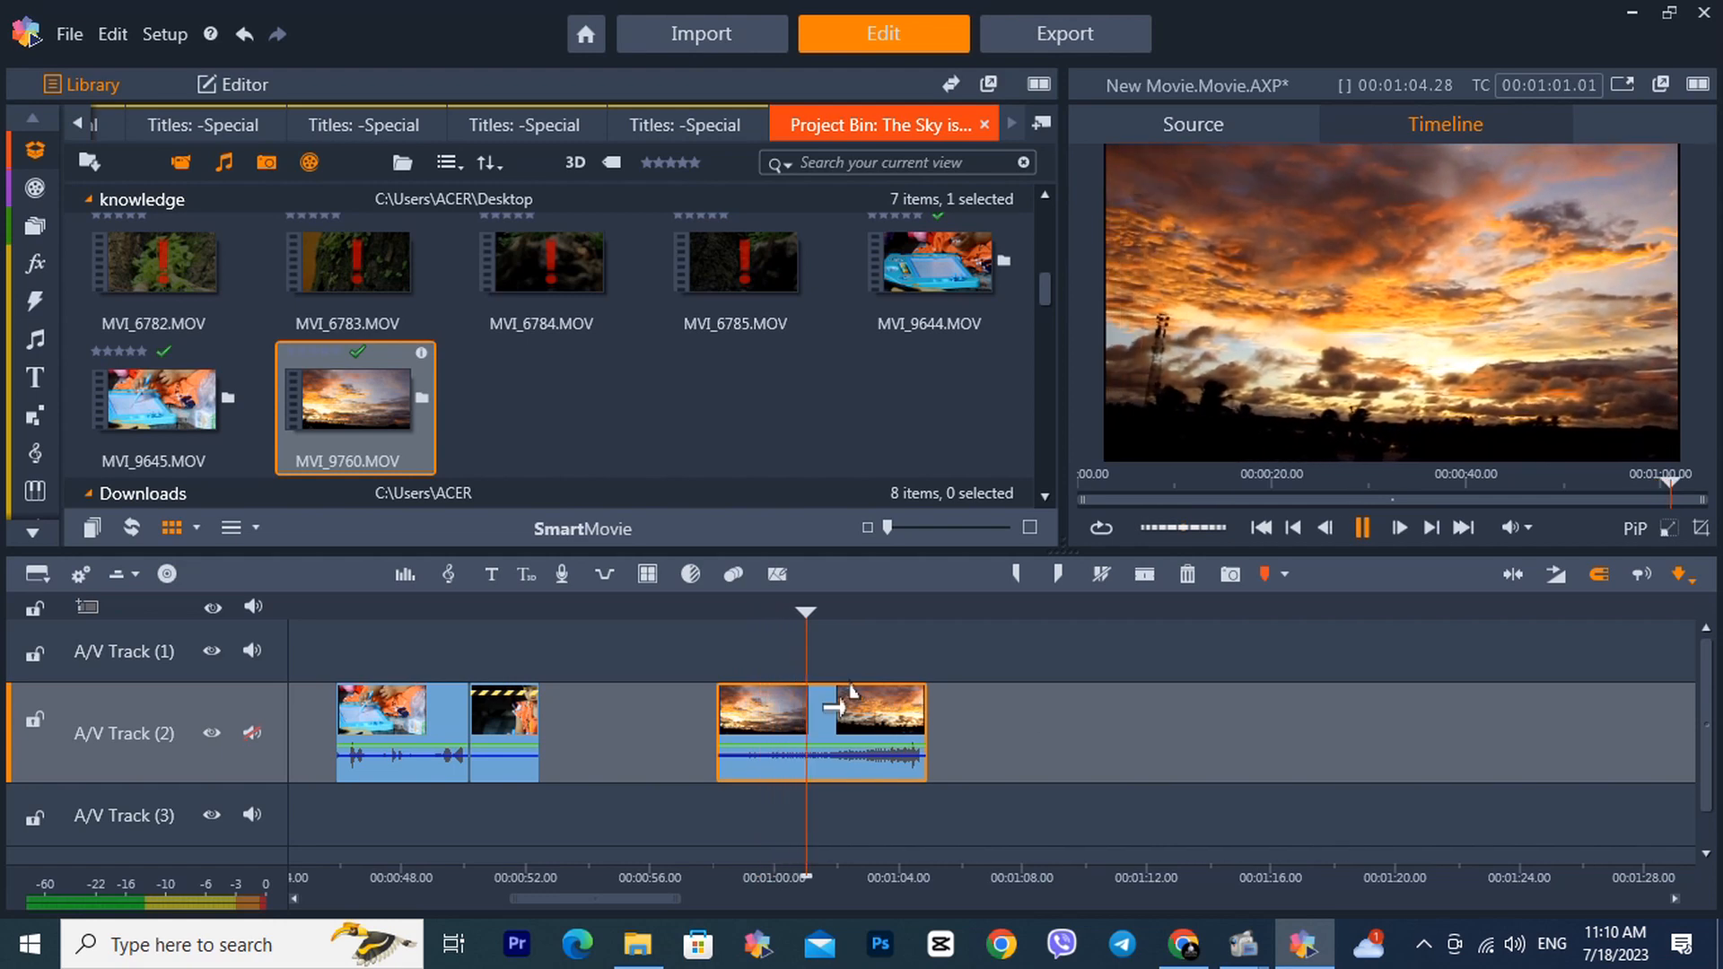
pyautogui.press('space')
# Step: Open the Time Remapping settings of the MVI_9760.MOV clip
pyautogui.moveTo(817, 612); pyautogui.dragTo(831, 718)
pyautogui.doubleClick(830, 718)
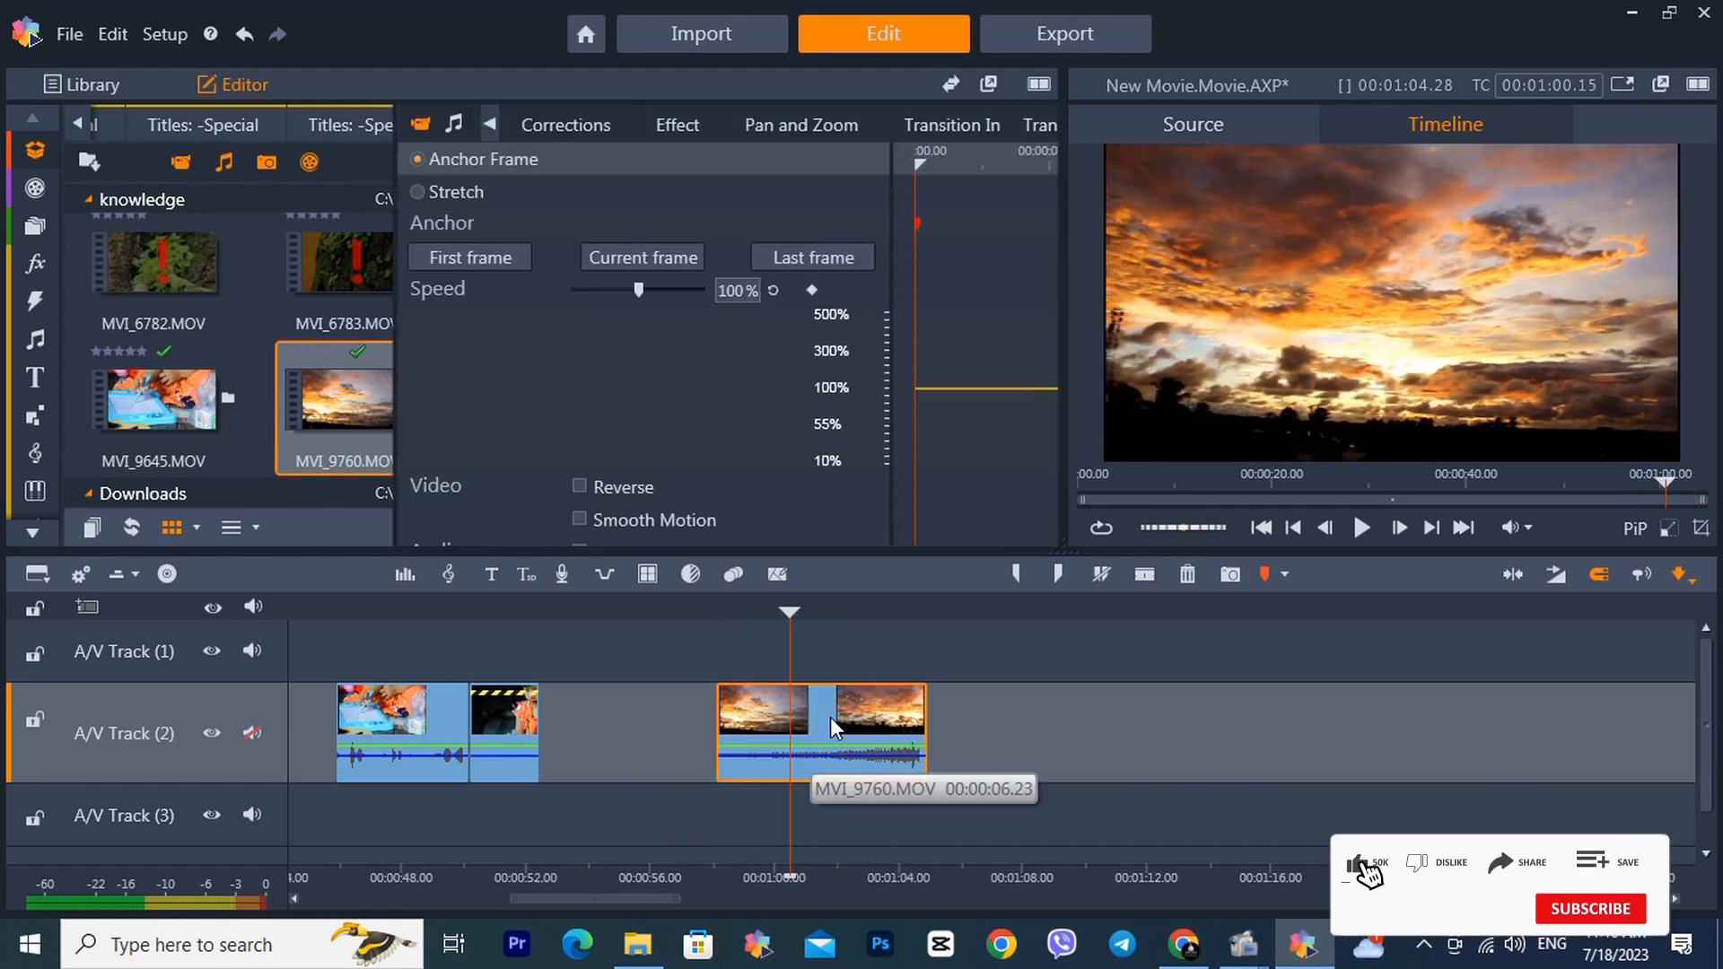
pyautogui.click(639, 388)
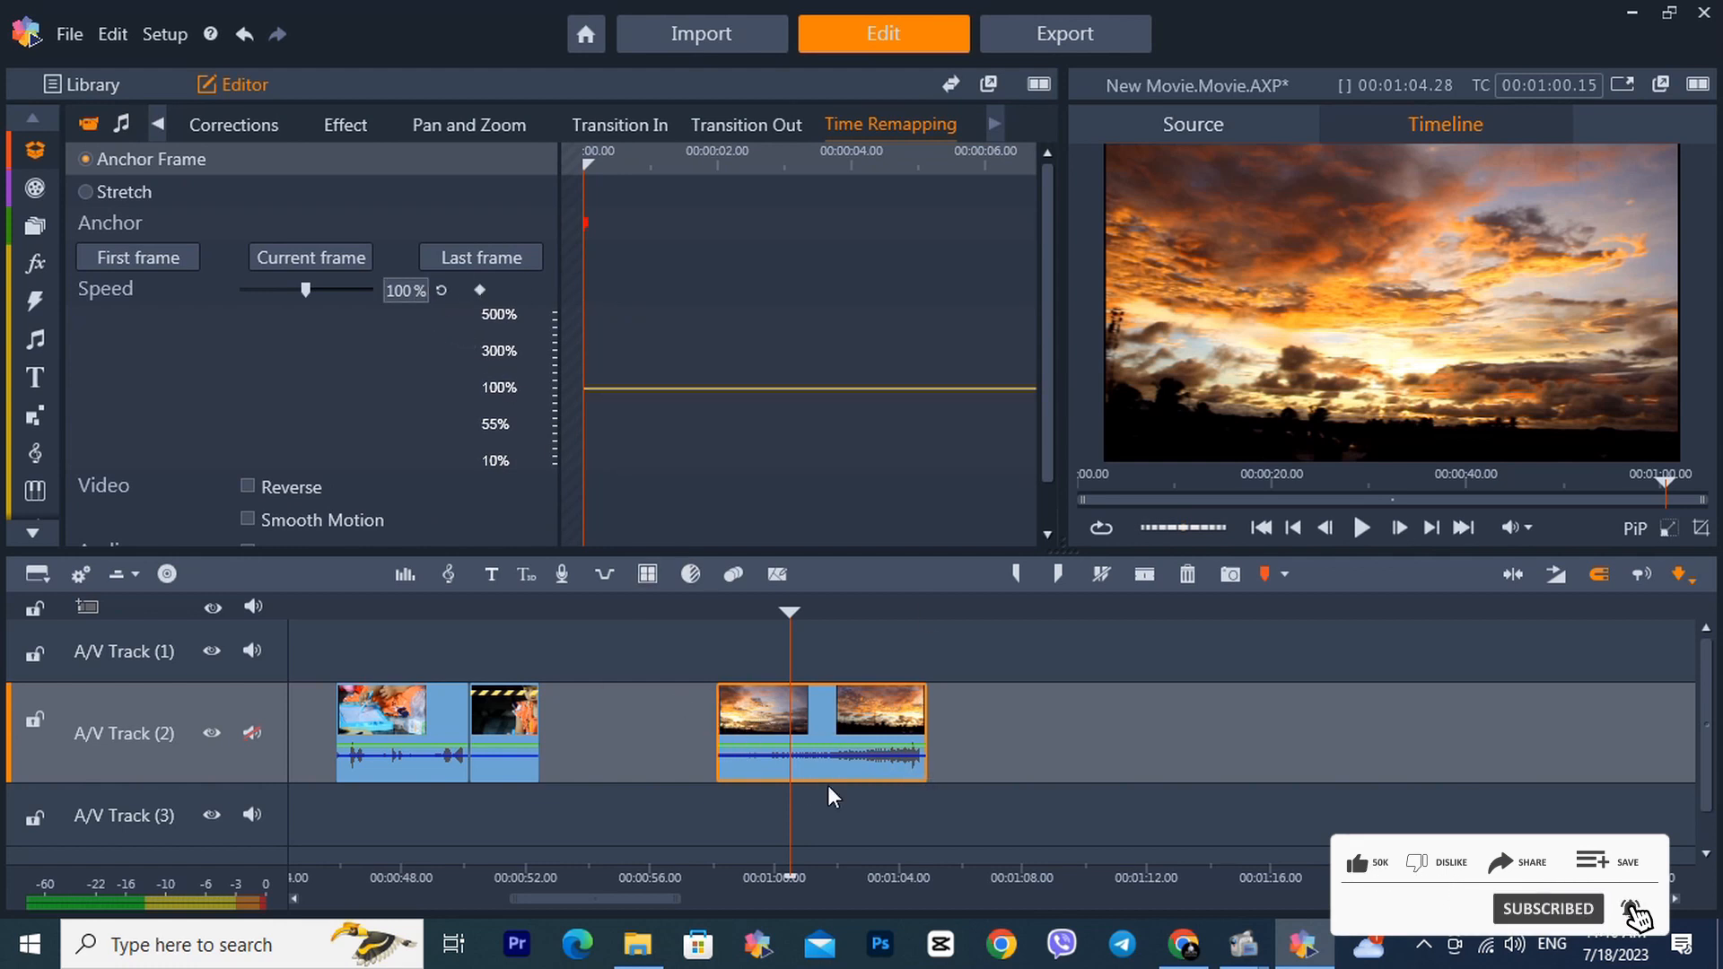
pyautogui.moveTo(813, 619); pyautogui.dragTo(793, 619)
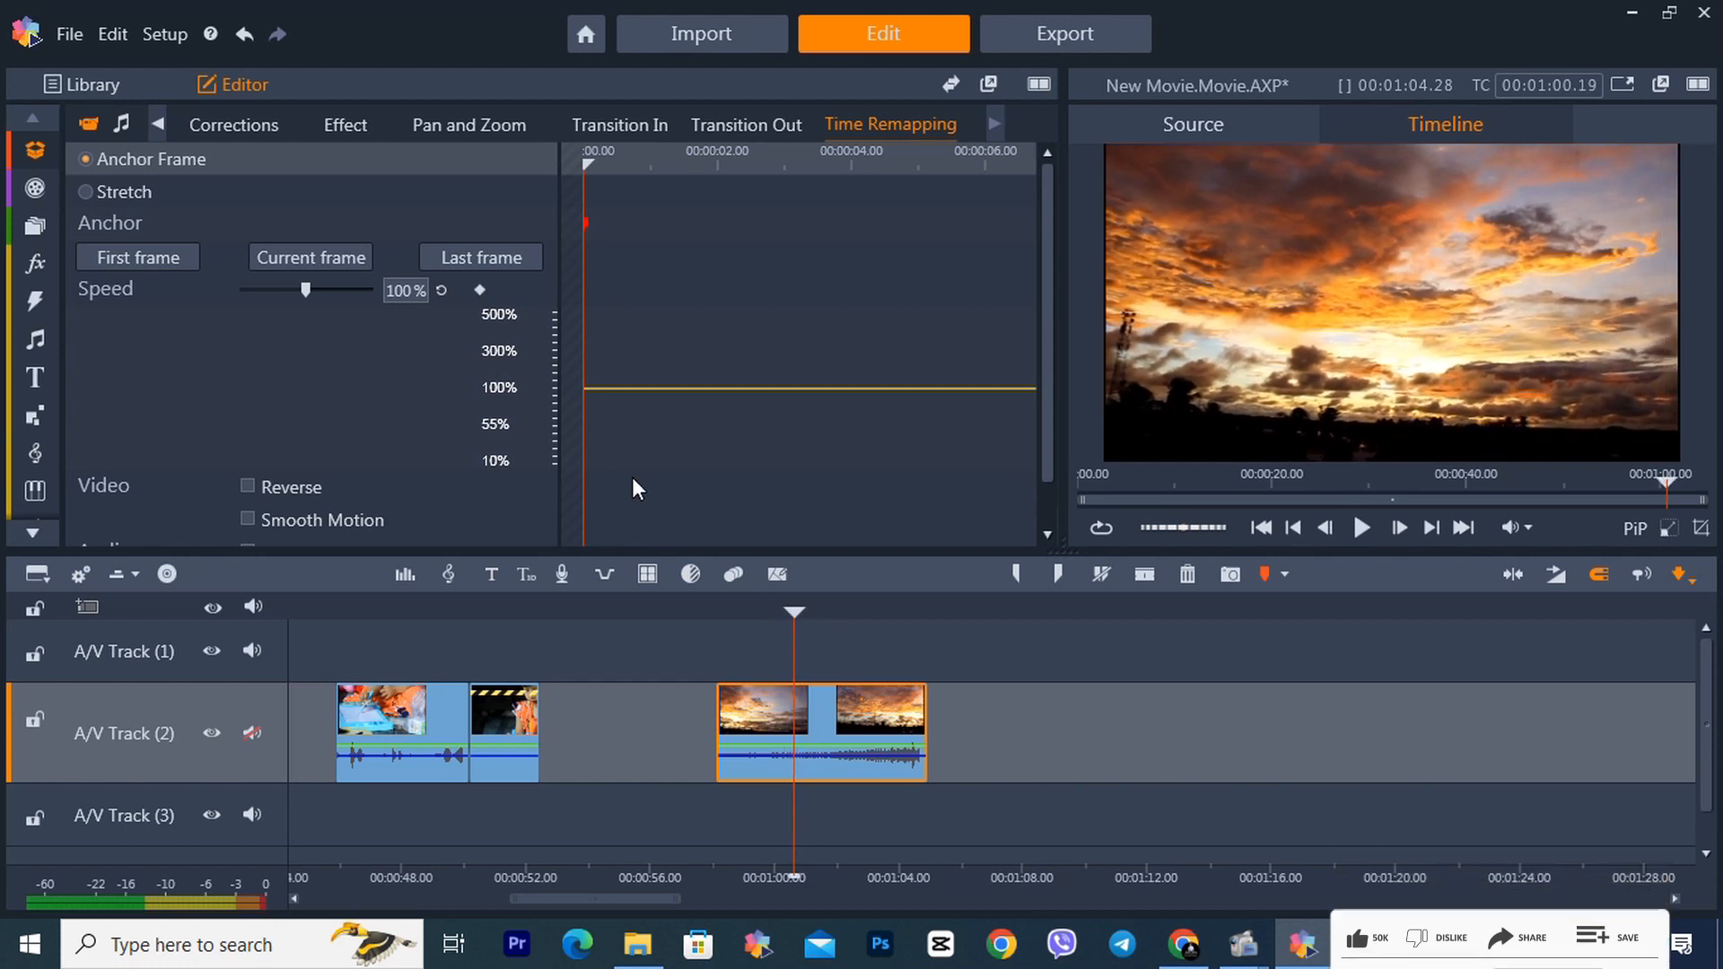
pyautogui.click(709, 438)
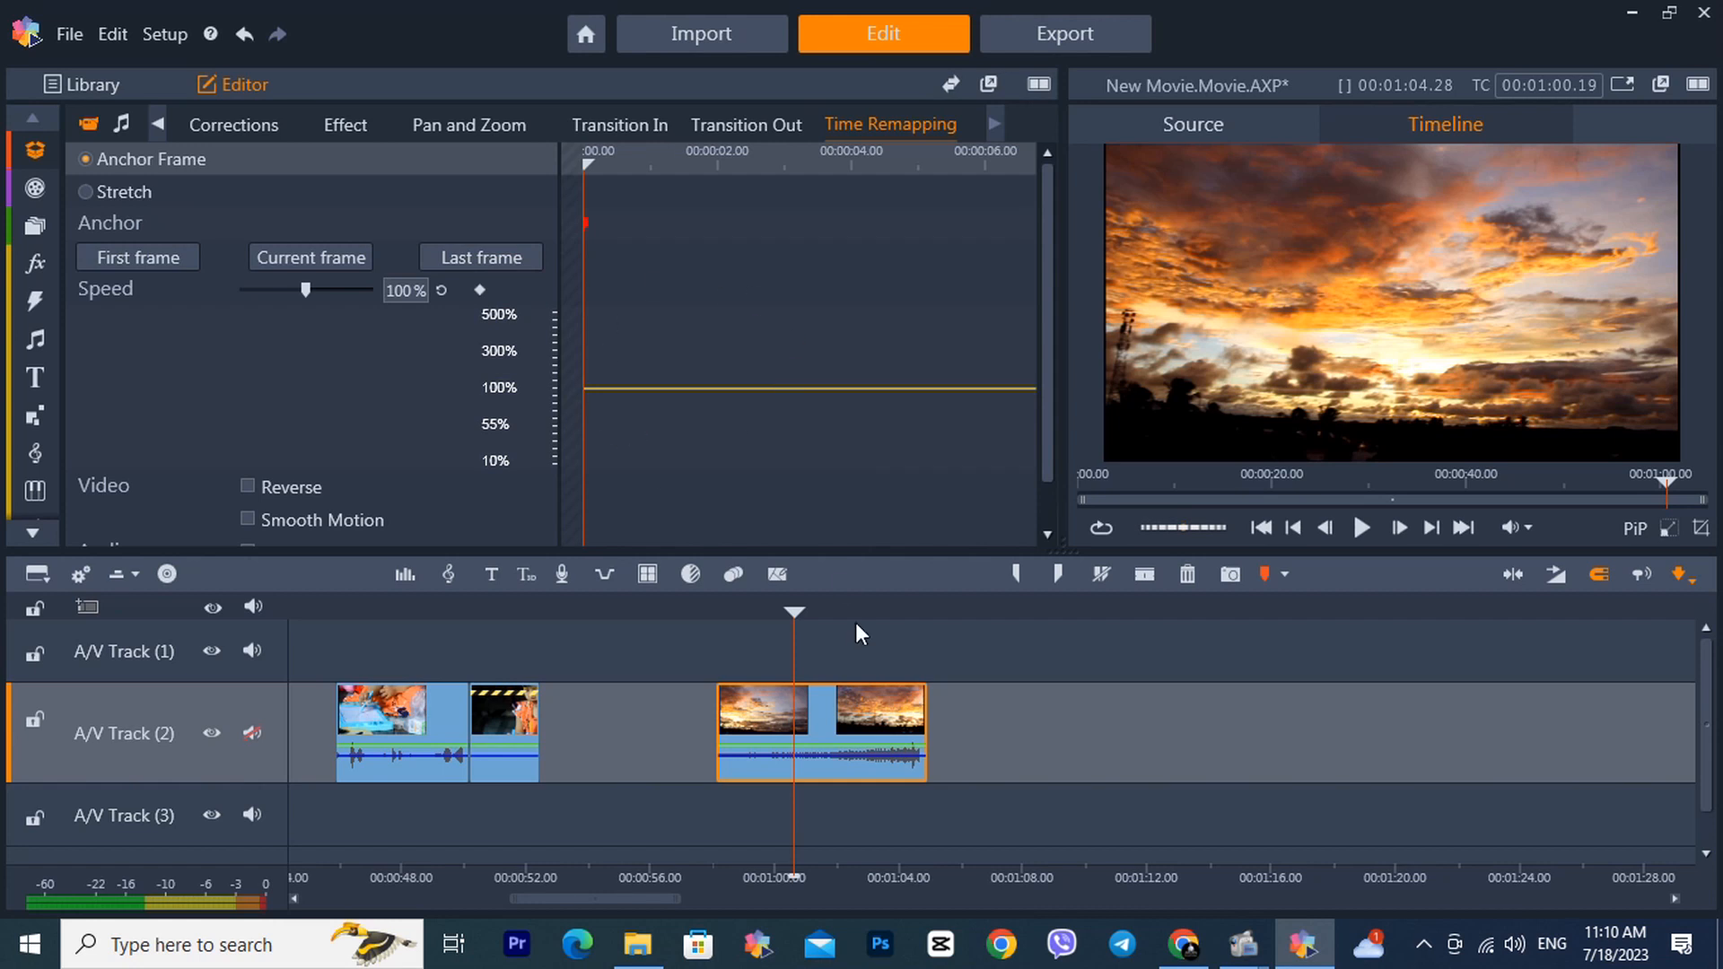
# Step: Enable speed keyframing at the start of MVI_9760.MOV, 00:00:58.05, and set the speed there to 300%
pyautogui.moveTo(792, 612); pyautogui.dragTo(716, 631)
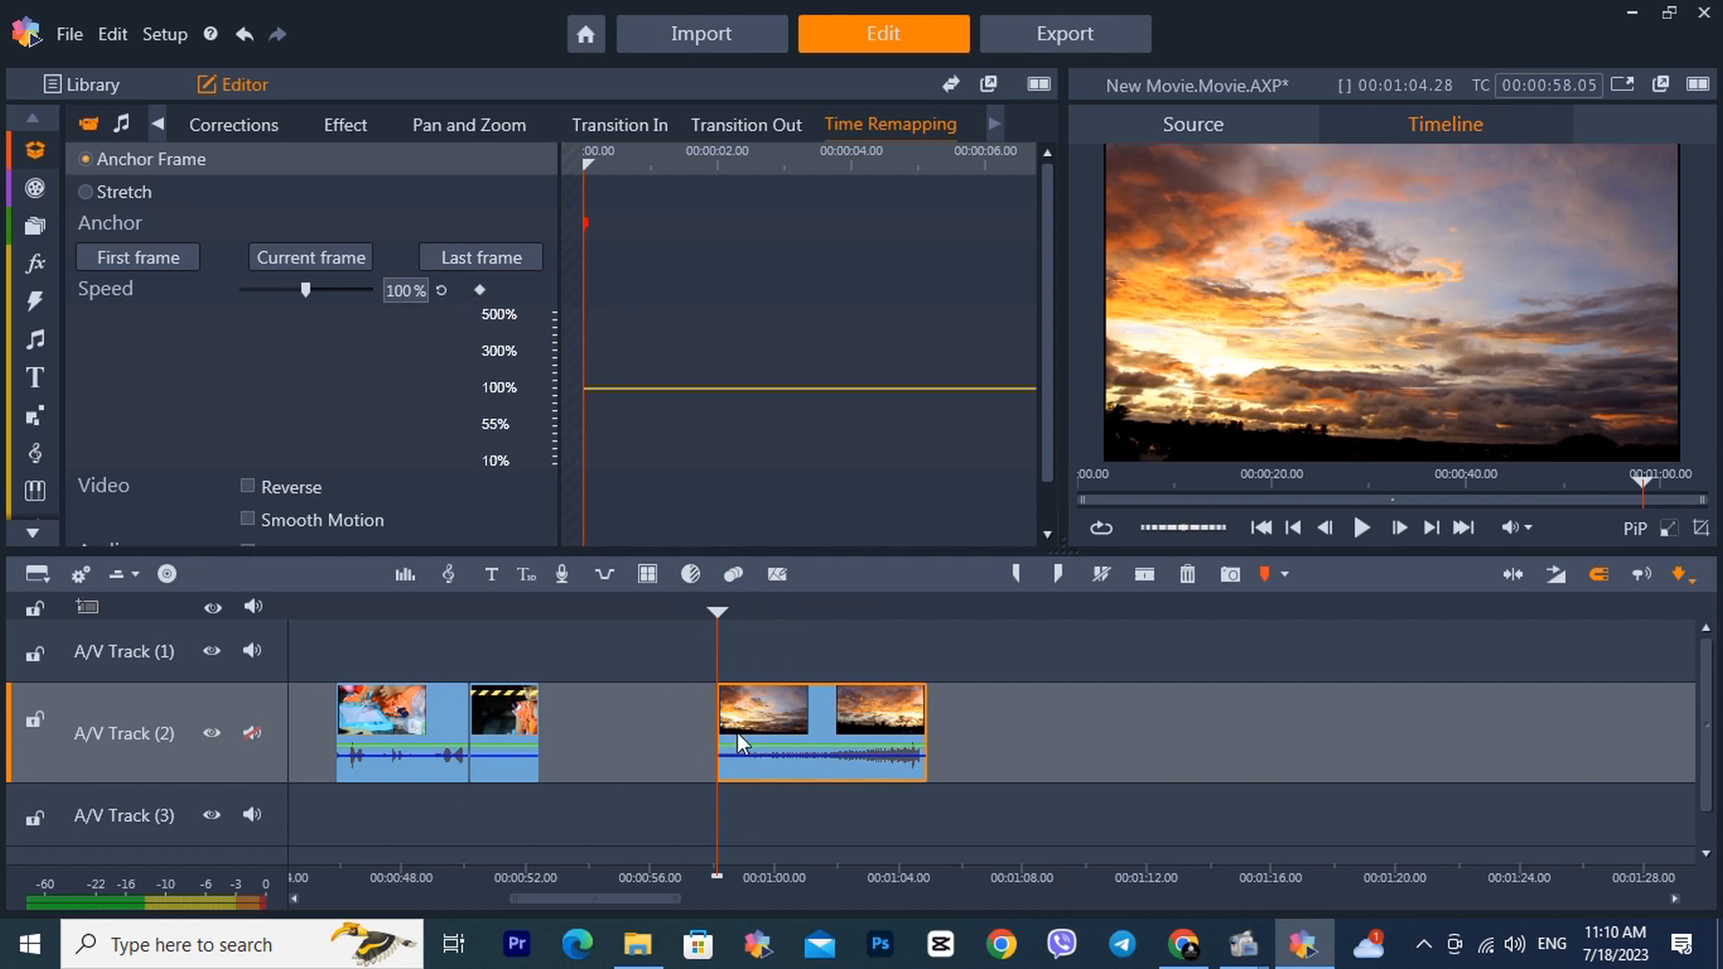
pyautogui.click(478, 289)
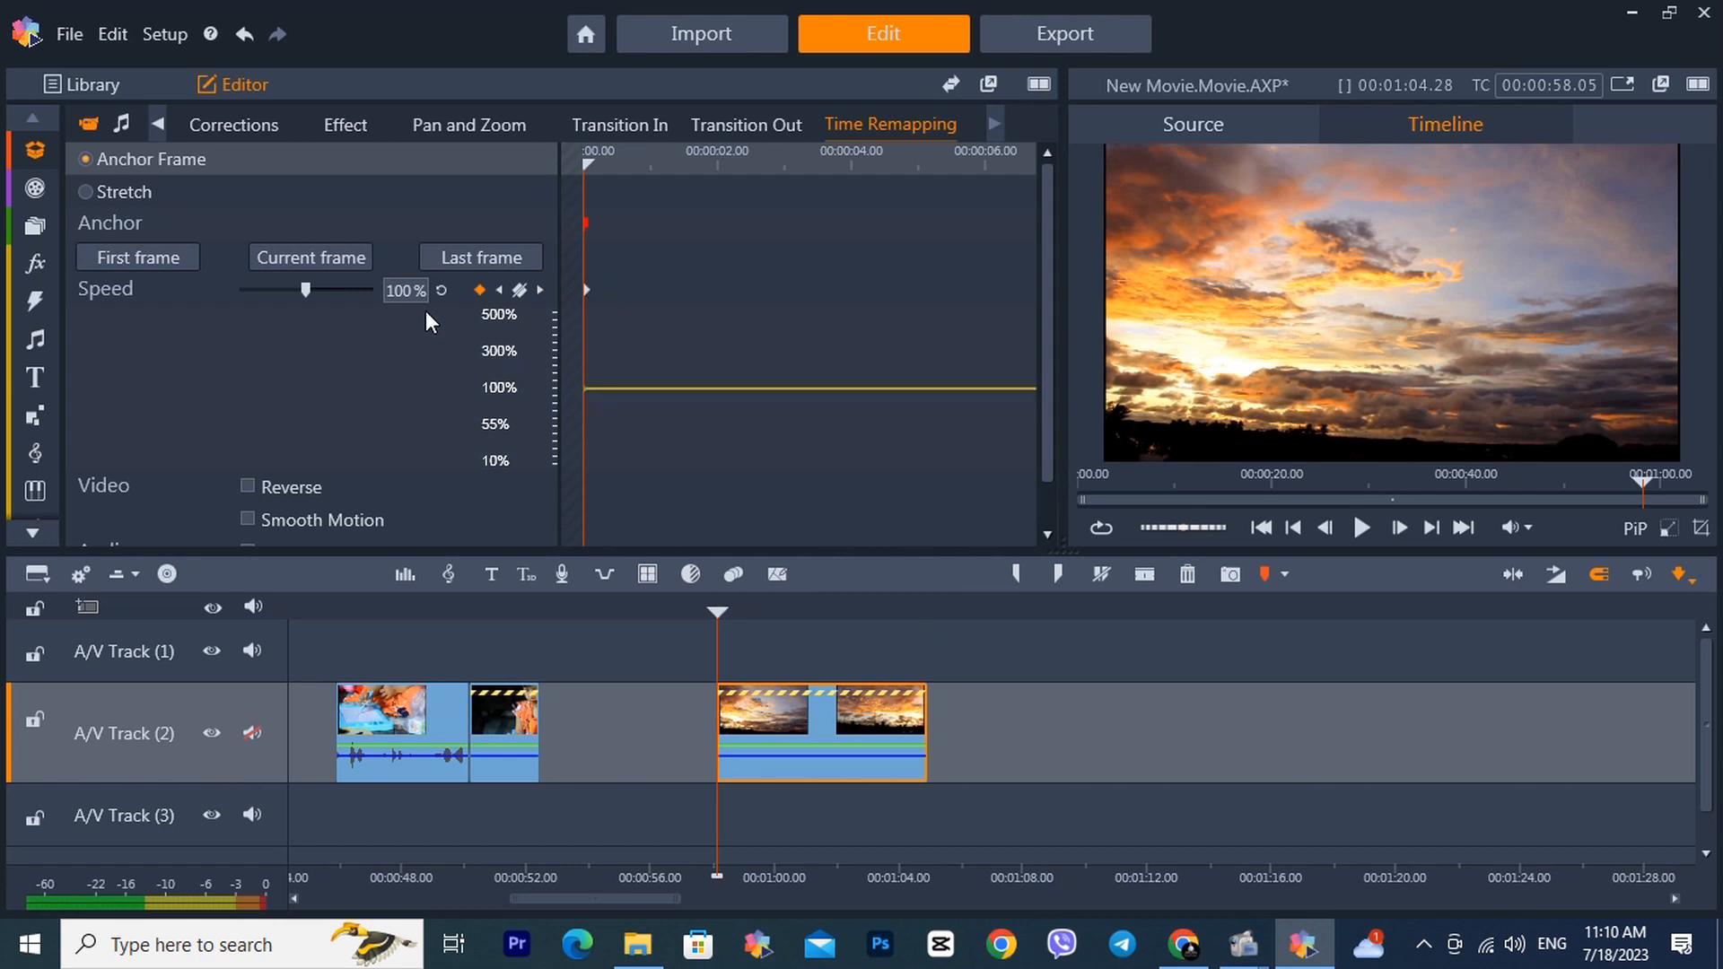
pyautogui.click(403, 287)
pyautogui.write('300')
pyautogui.press('Return')
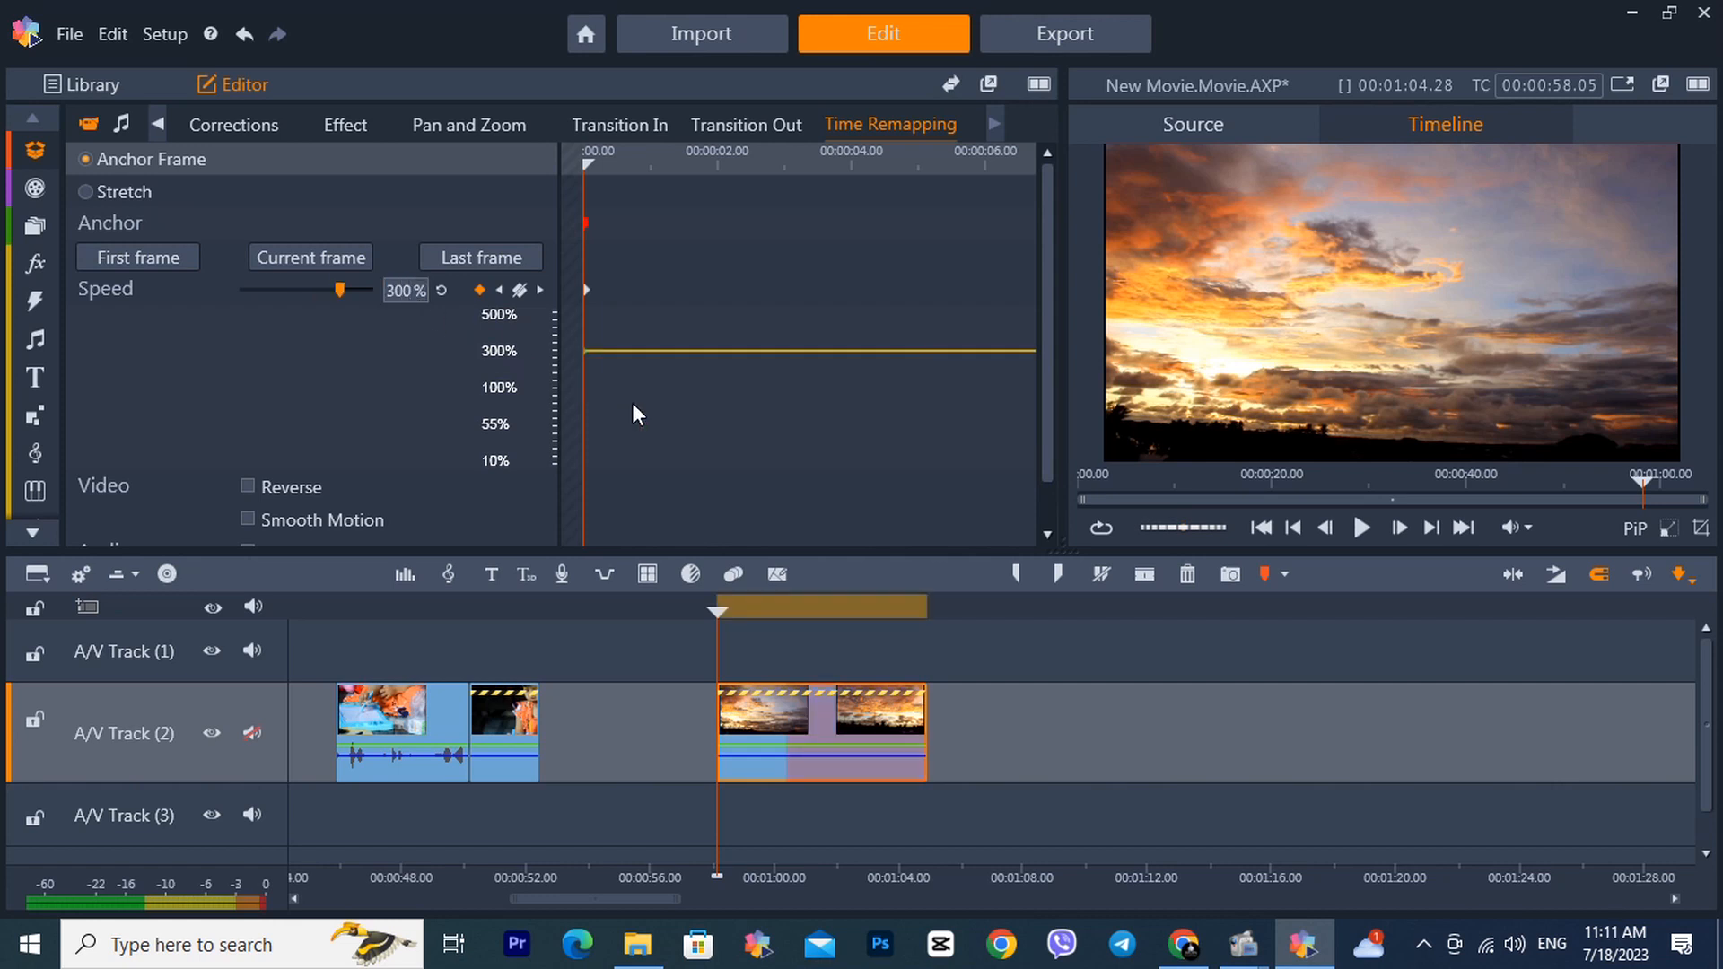
# Step: Add a second keyframe to the speed line of MVI_9760.MOV at about 00:00:59.16
pyautogui.moveTo(717, 621); pyautogui.dragTo(759, 633)
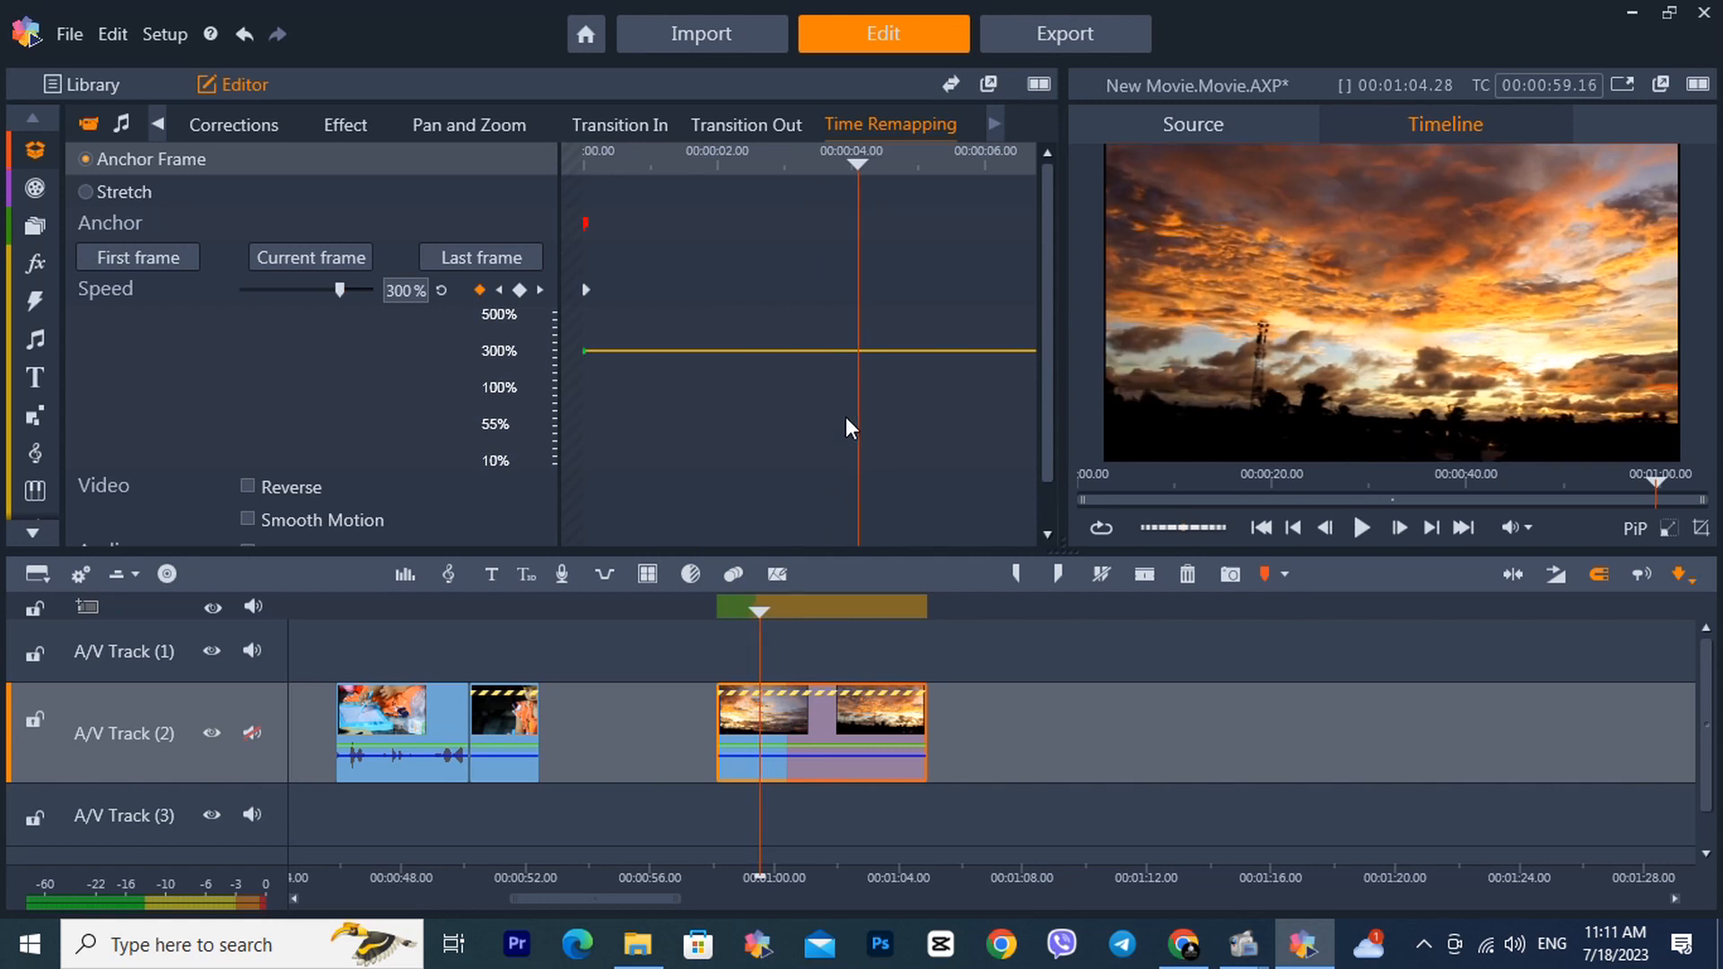
pyautogui.click(865, 352)
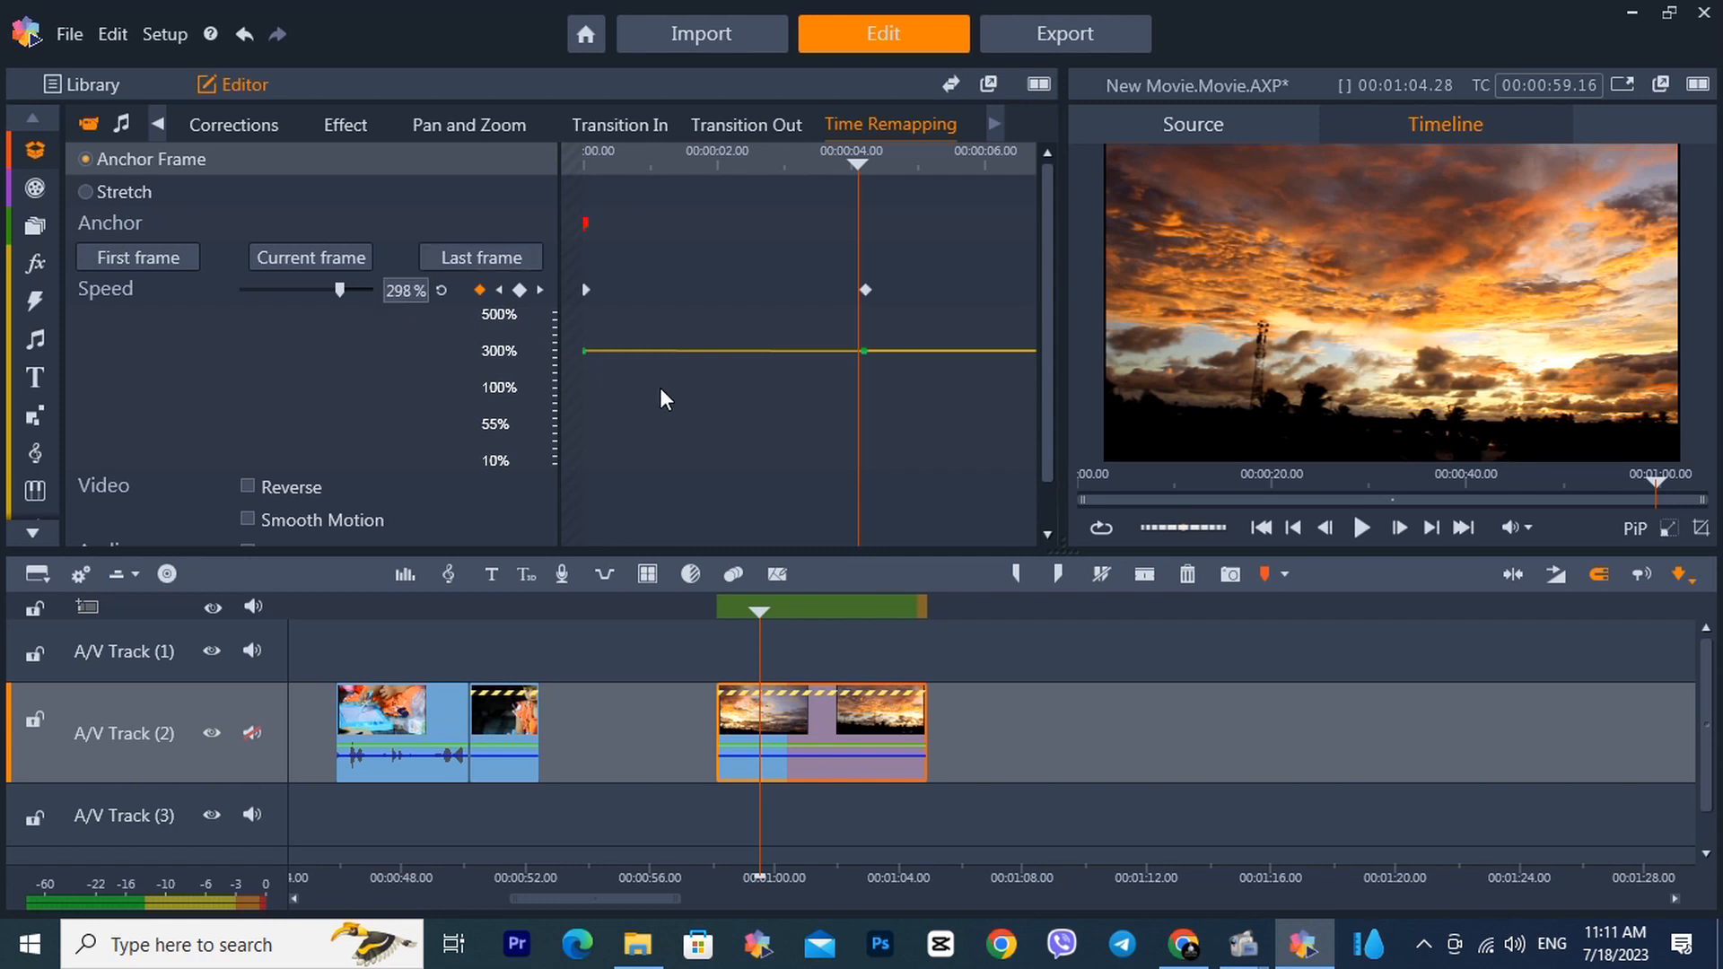
# Step: Add a third speed keyframe to MVI_9760.MOV just after the second one and lower its speed to 50%
pyautogui.click(876, 352)
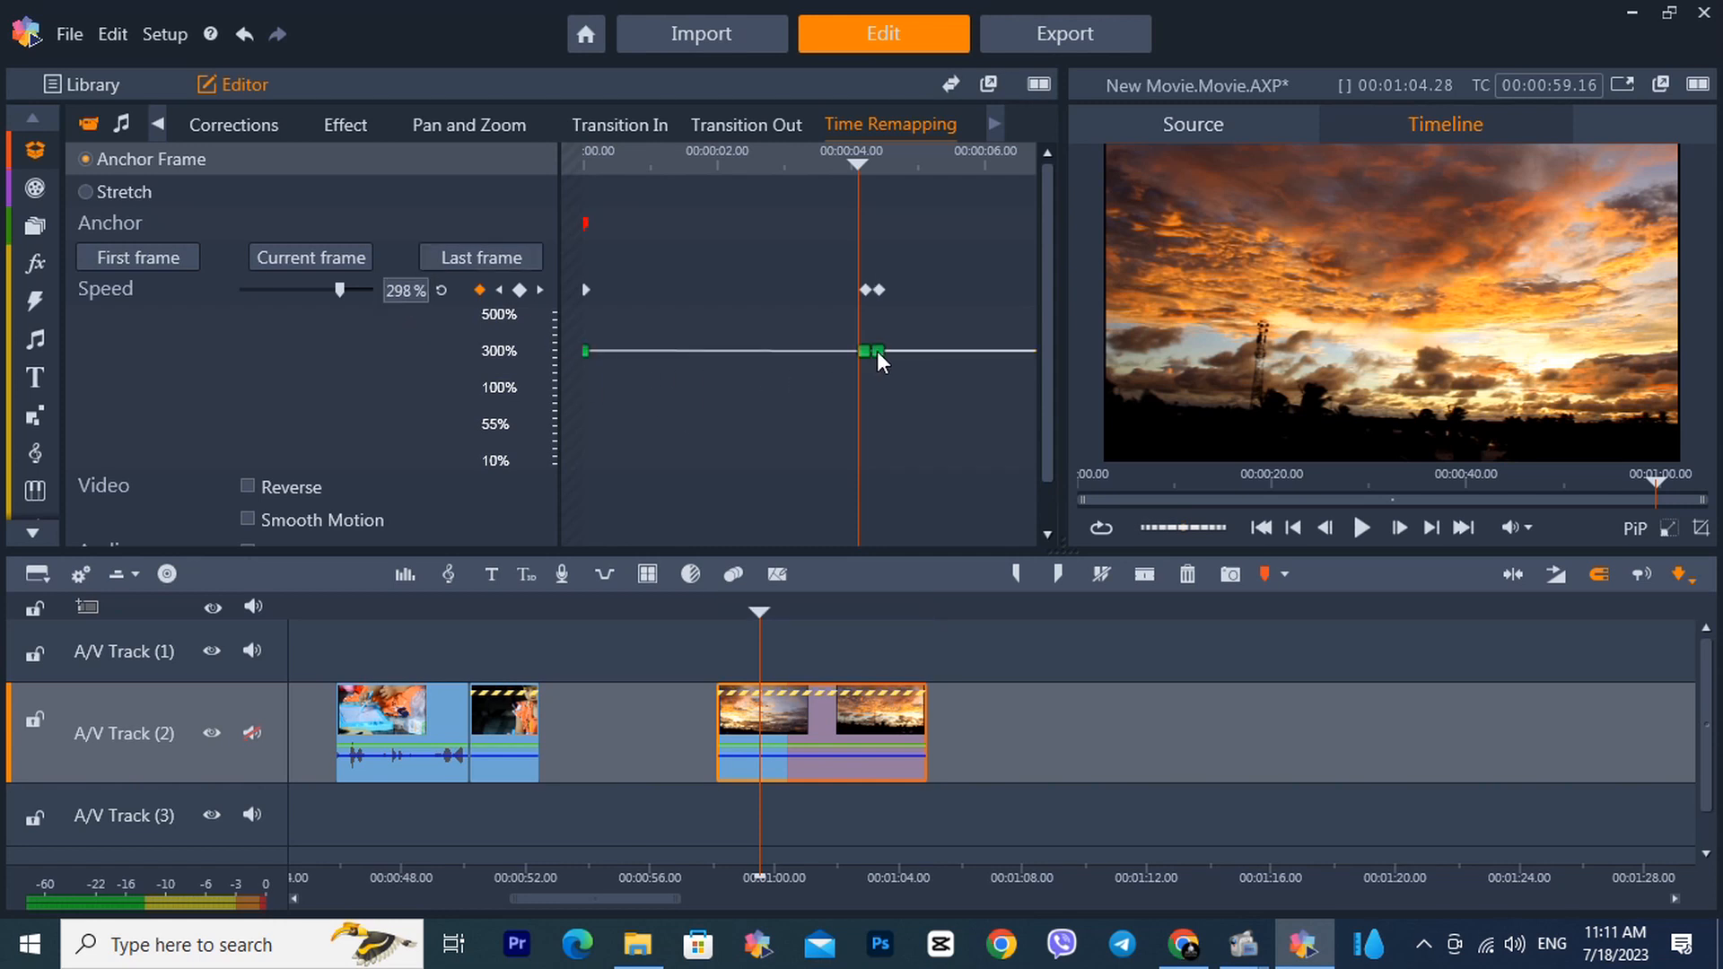
pyautogui.moveTo(875, 352); pyautogui.dragTo(863, 431)
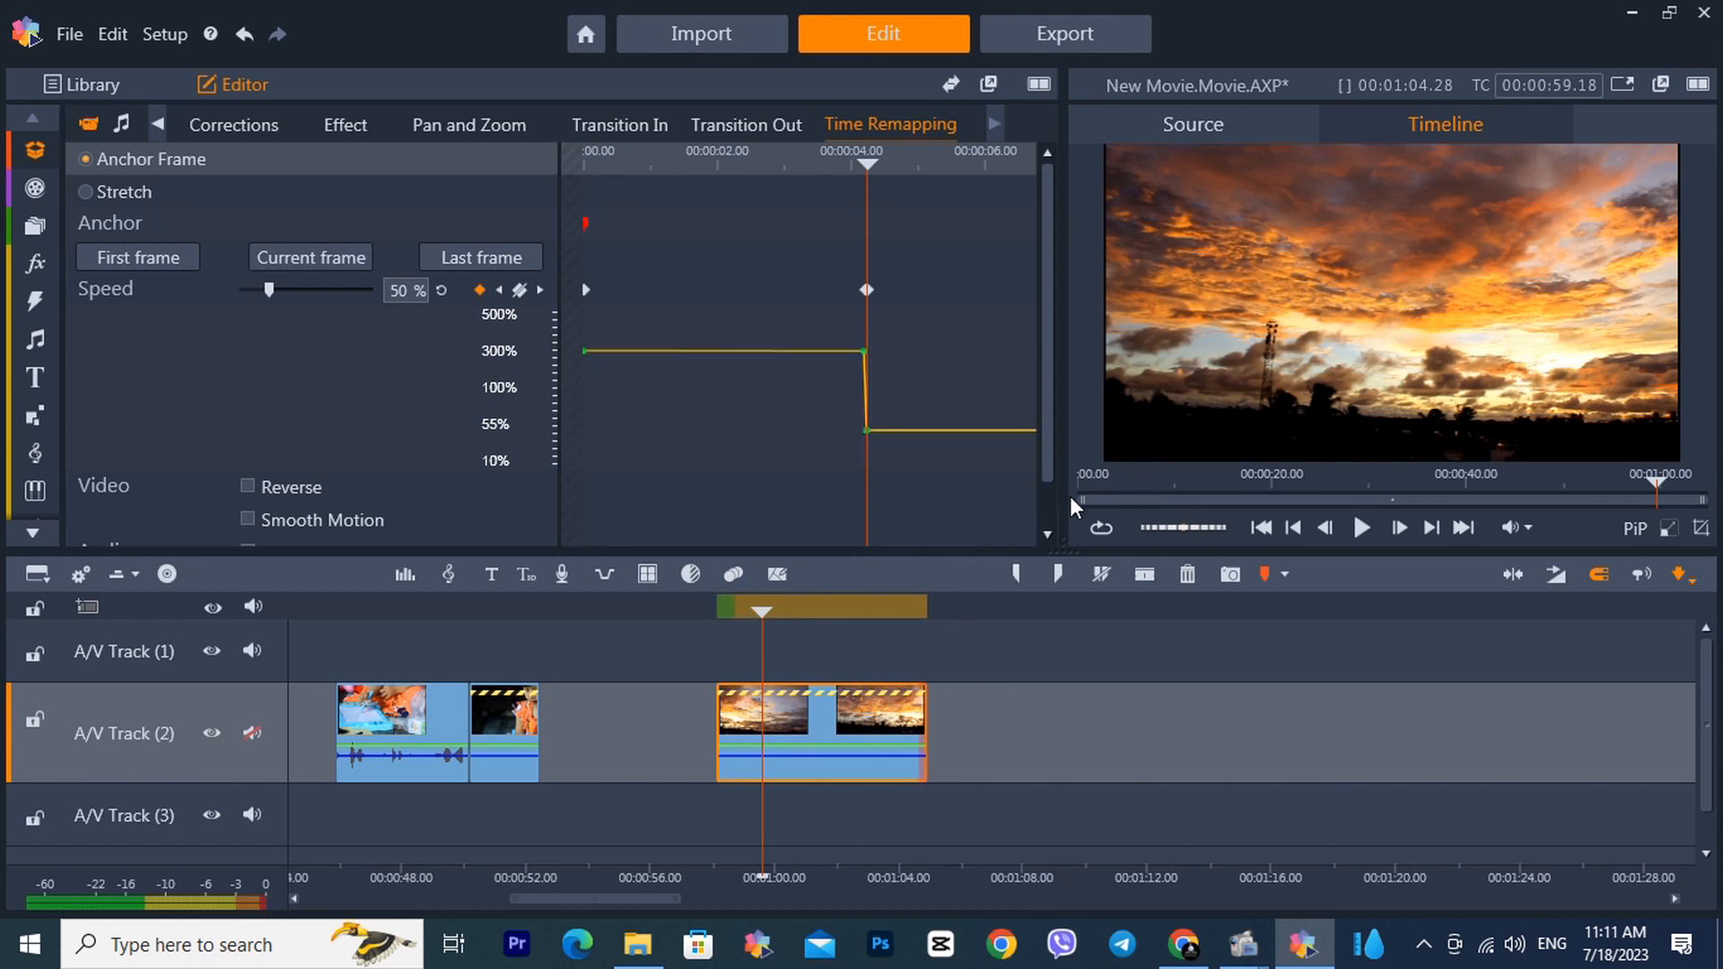
pyautogui.click(788, 613)
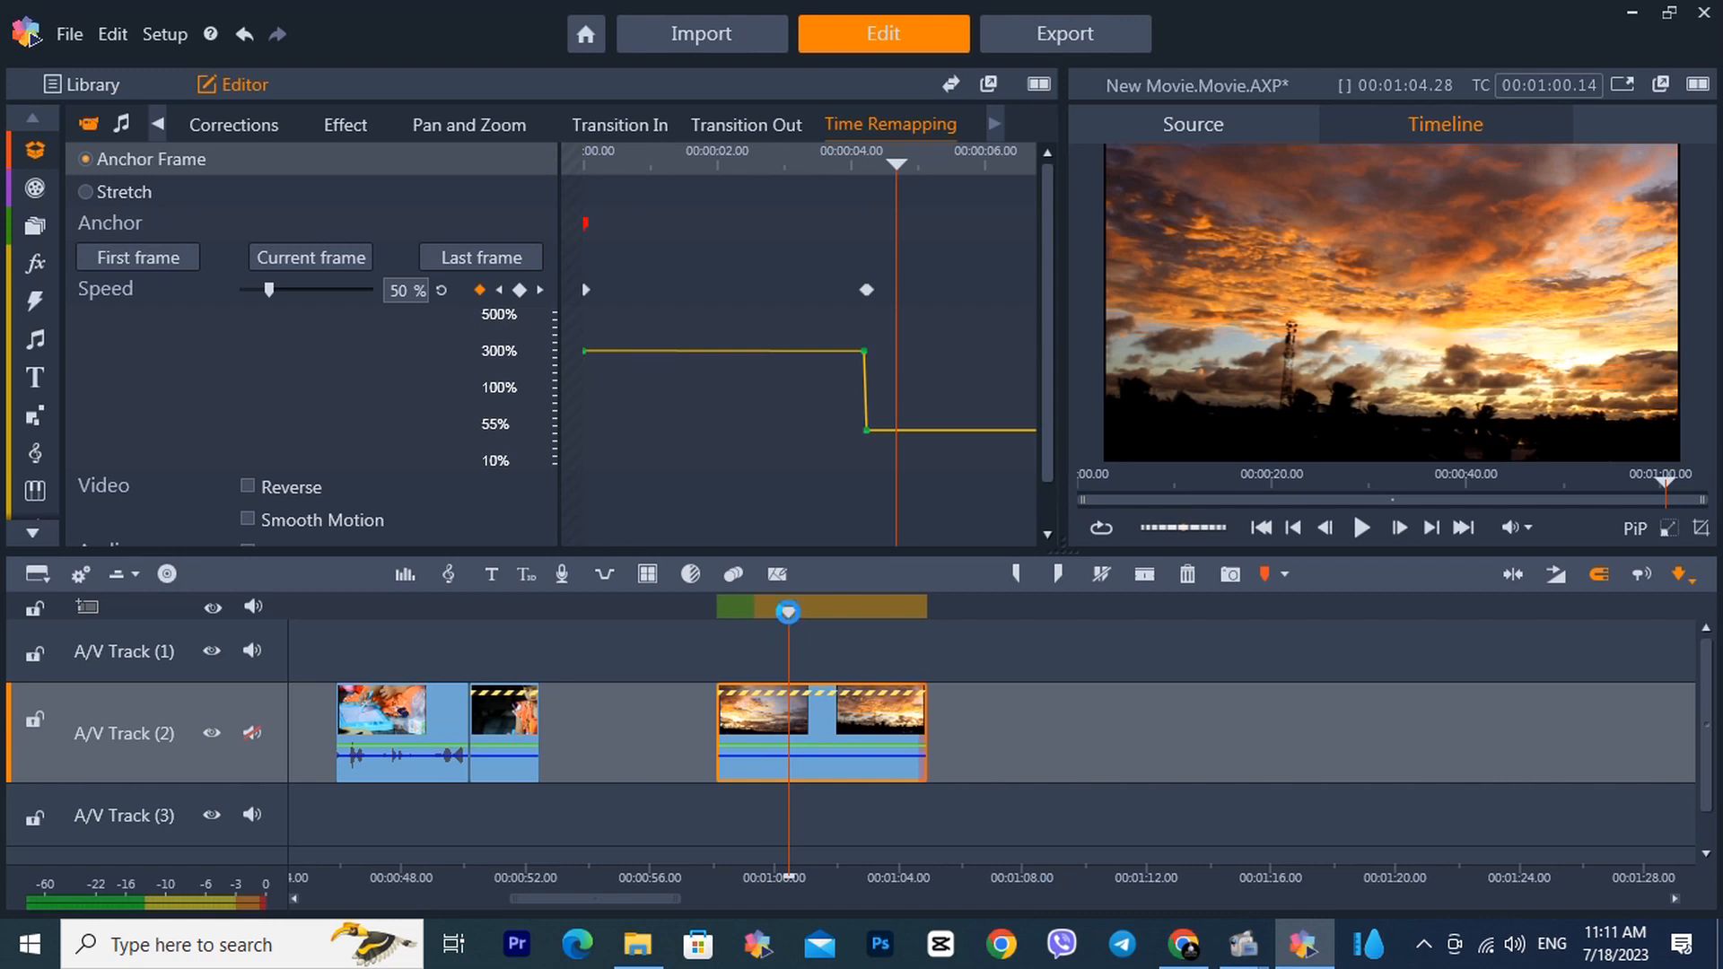
pyautogui.hotkey('ctrl', 's')
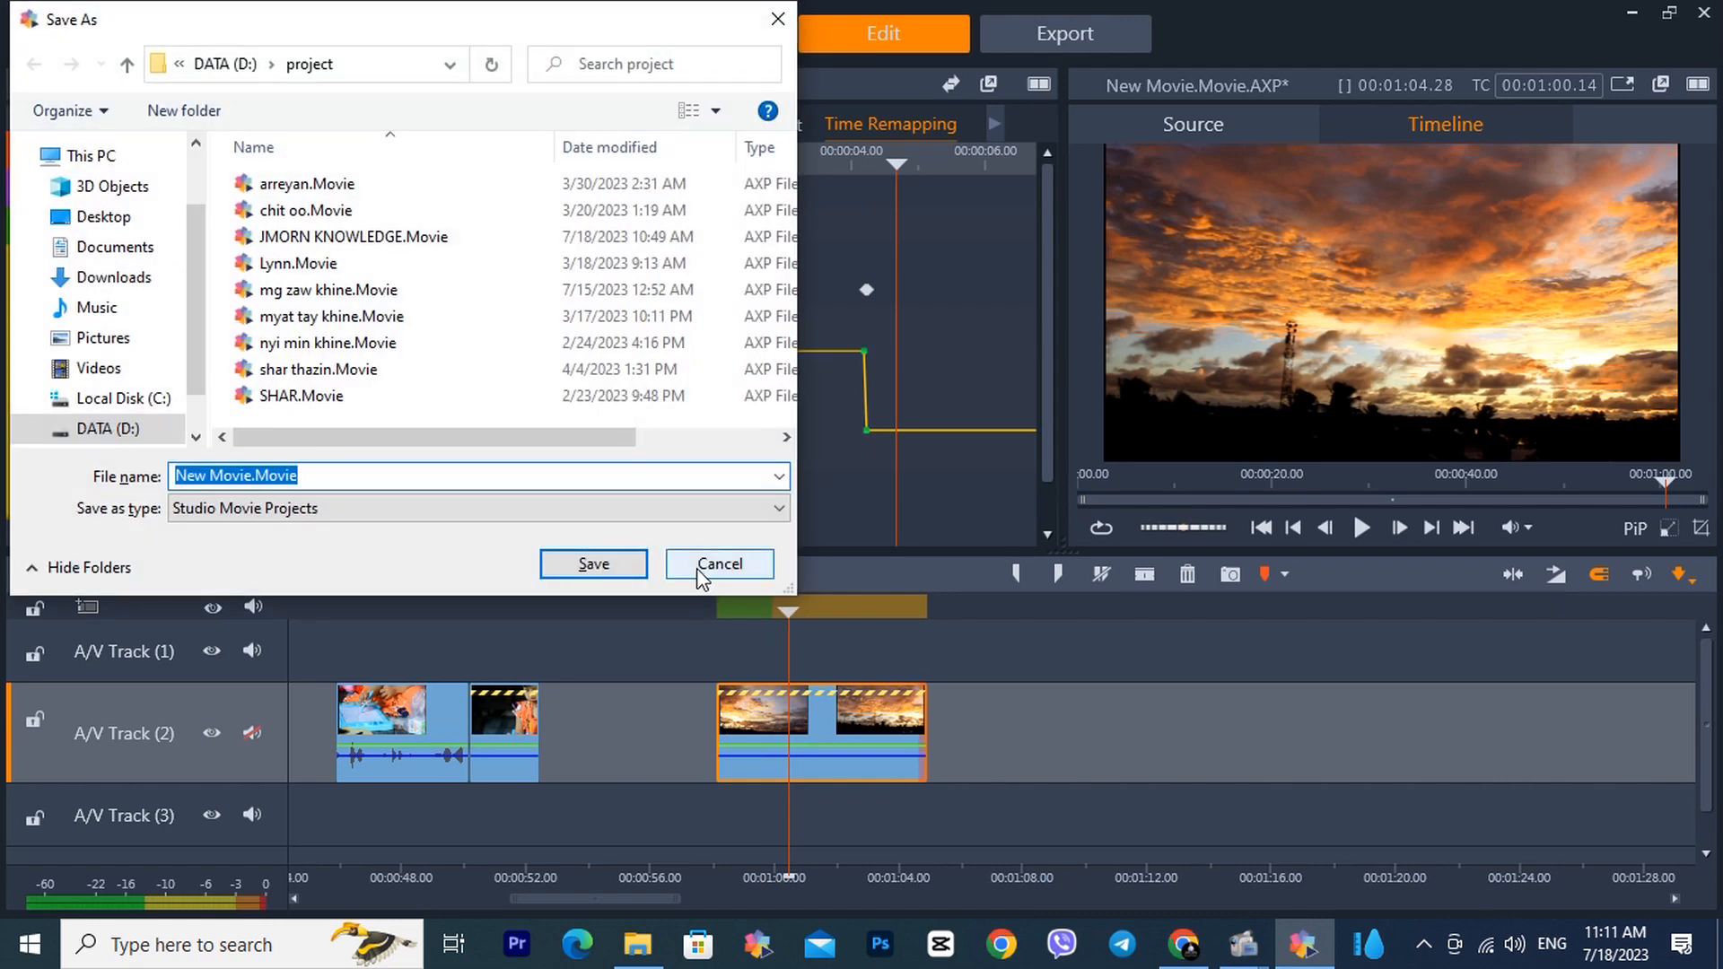
pyautogui.click(713, 565)
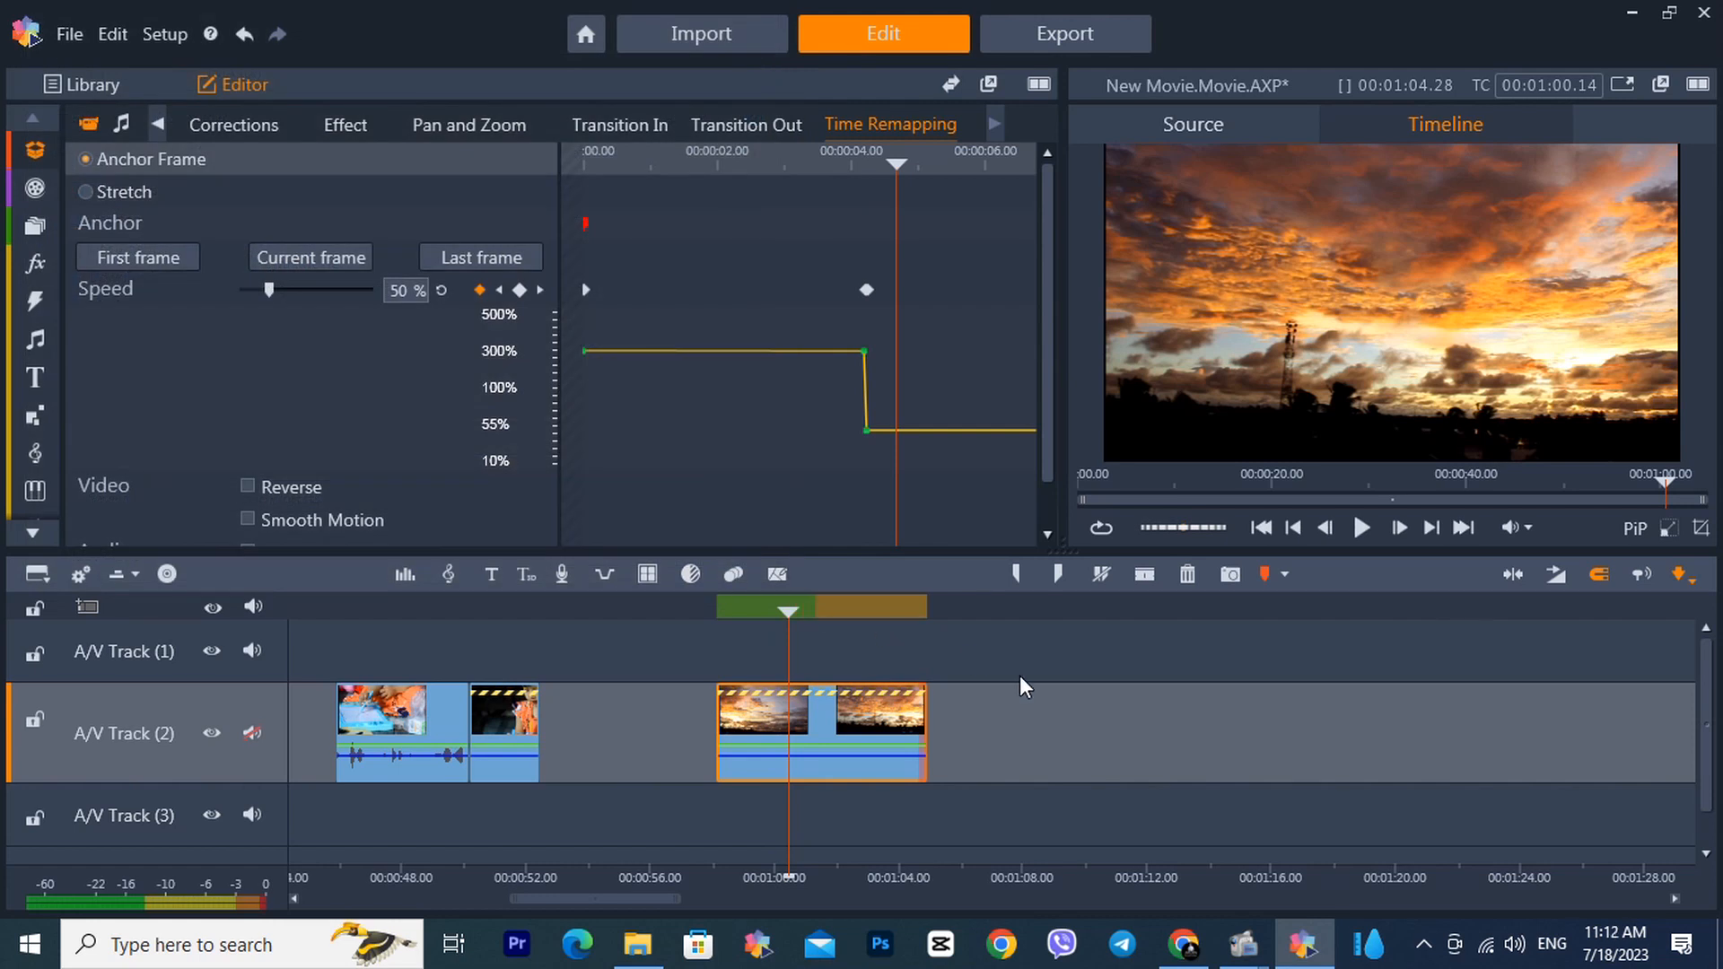
# Step: Play back the MVI_9760.MOV clip from just before its start and scrub through its slowed section to review the speed change
pyautogui.click(712, 613)
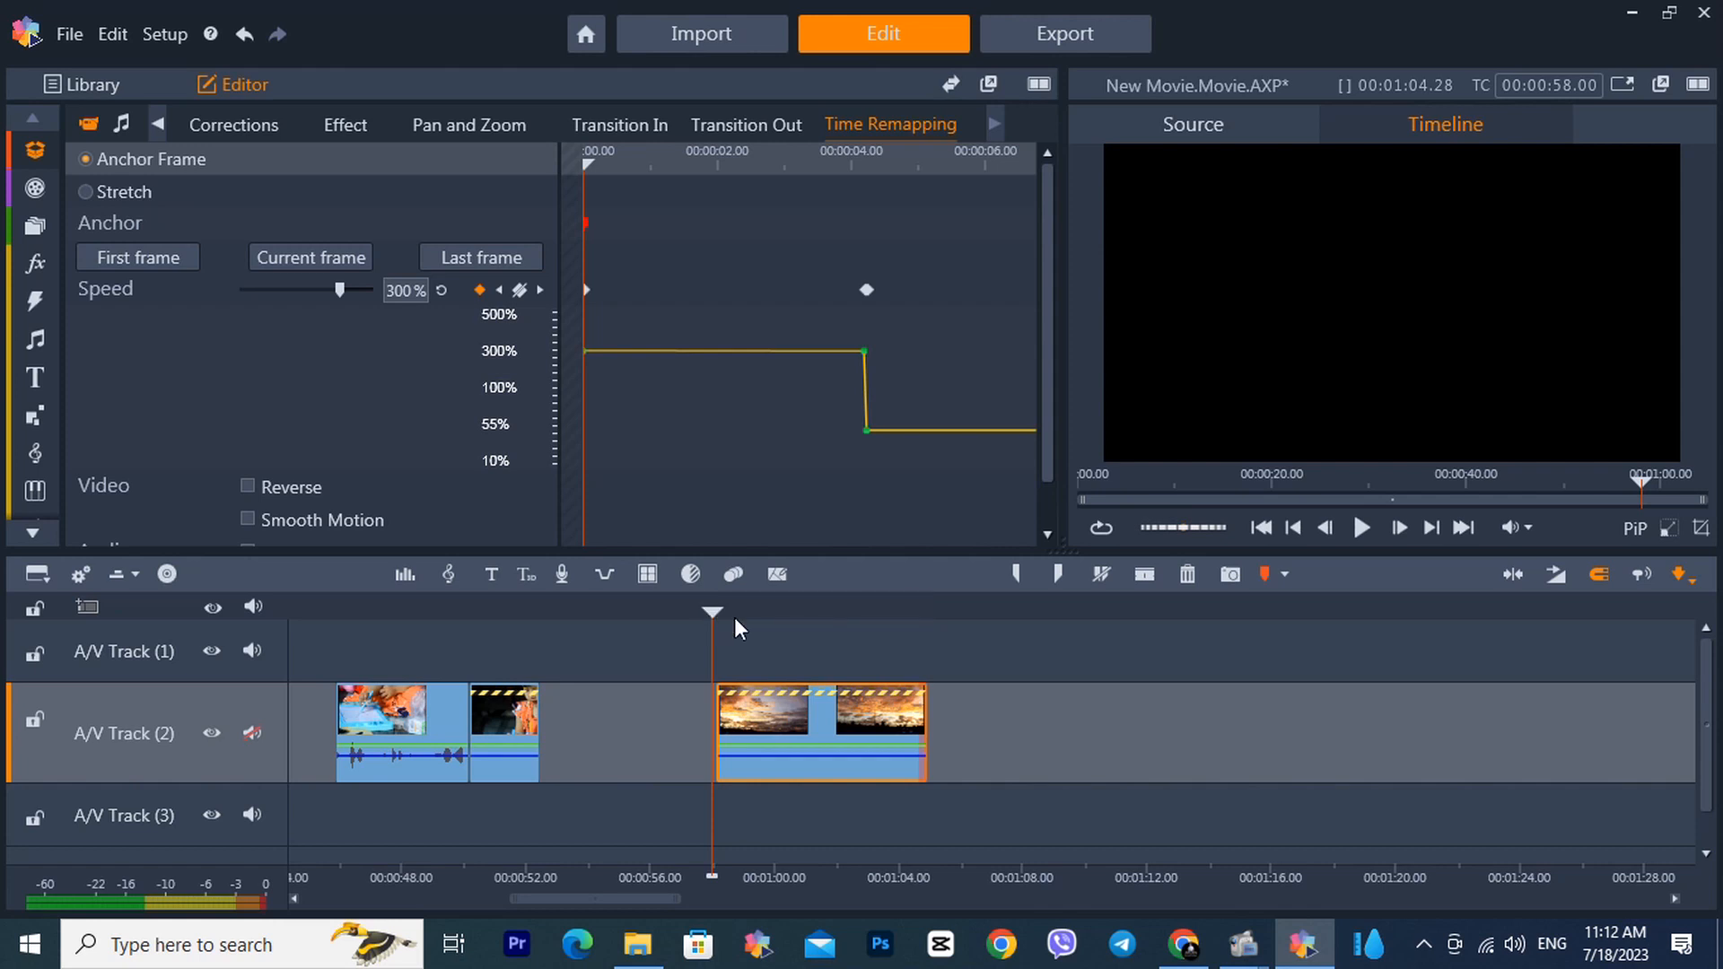
pyautogui.moveTo(718, 610); pyautogui.dragTo(689, 680)
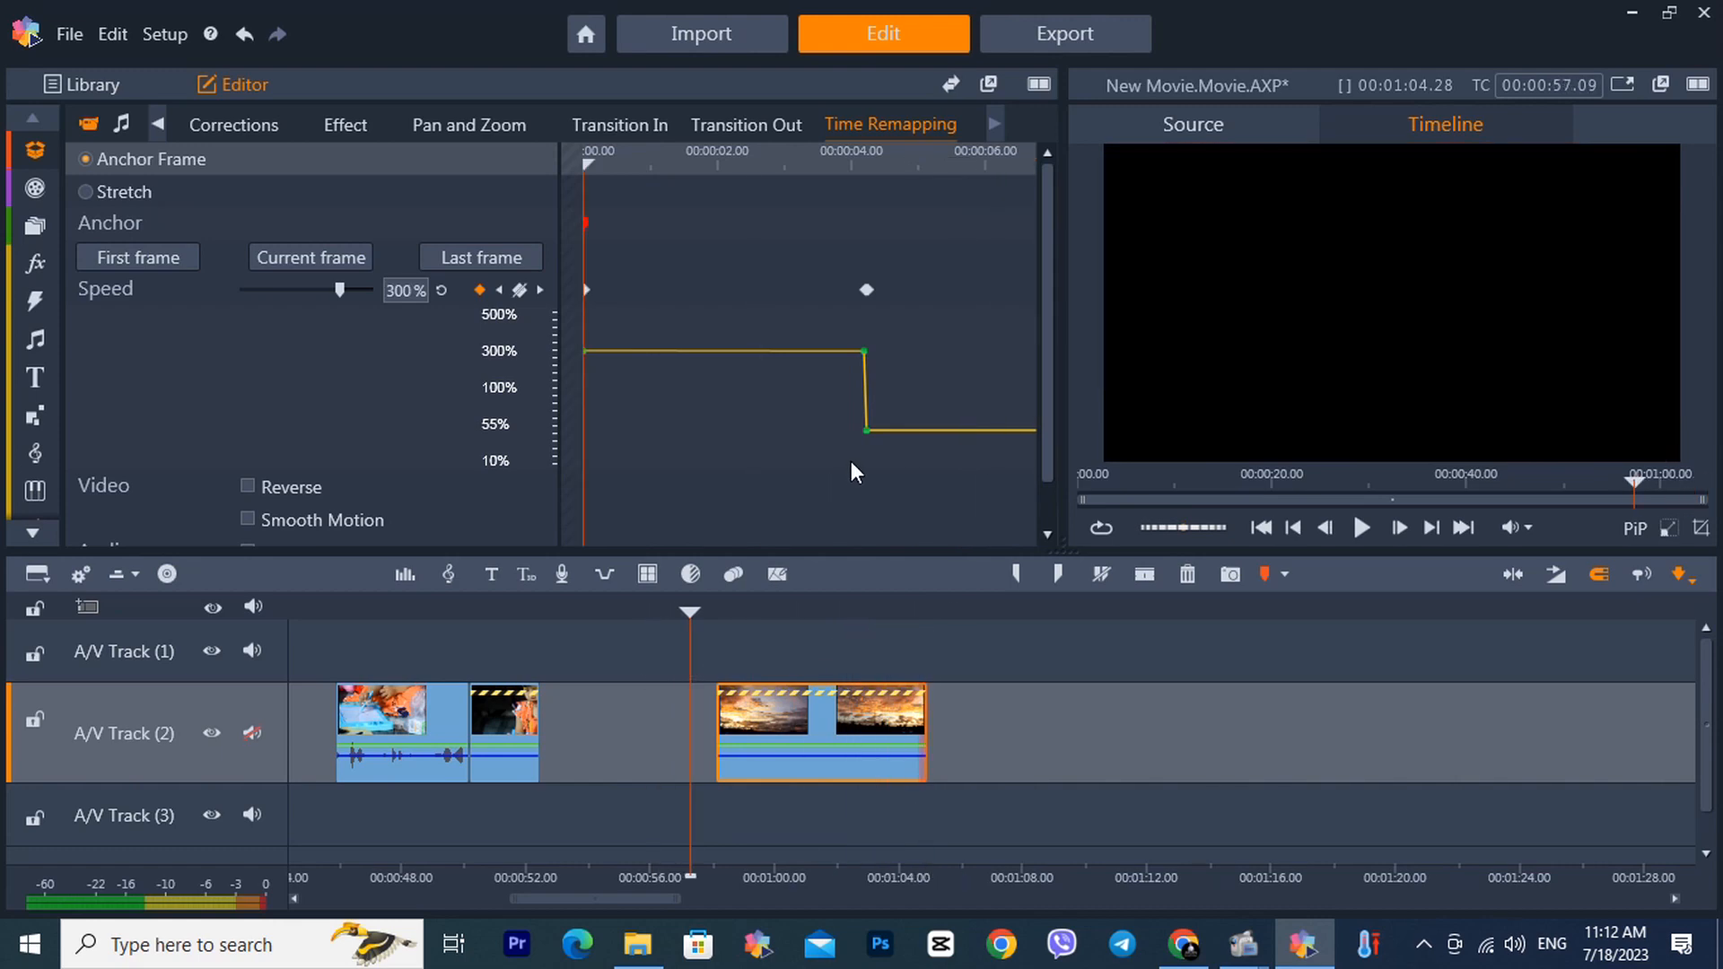
pyautogui.press('space')
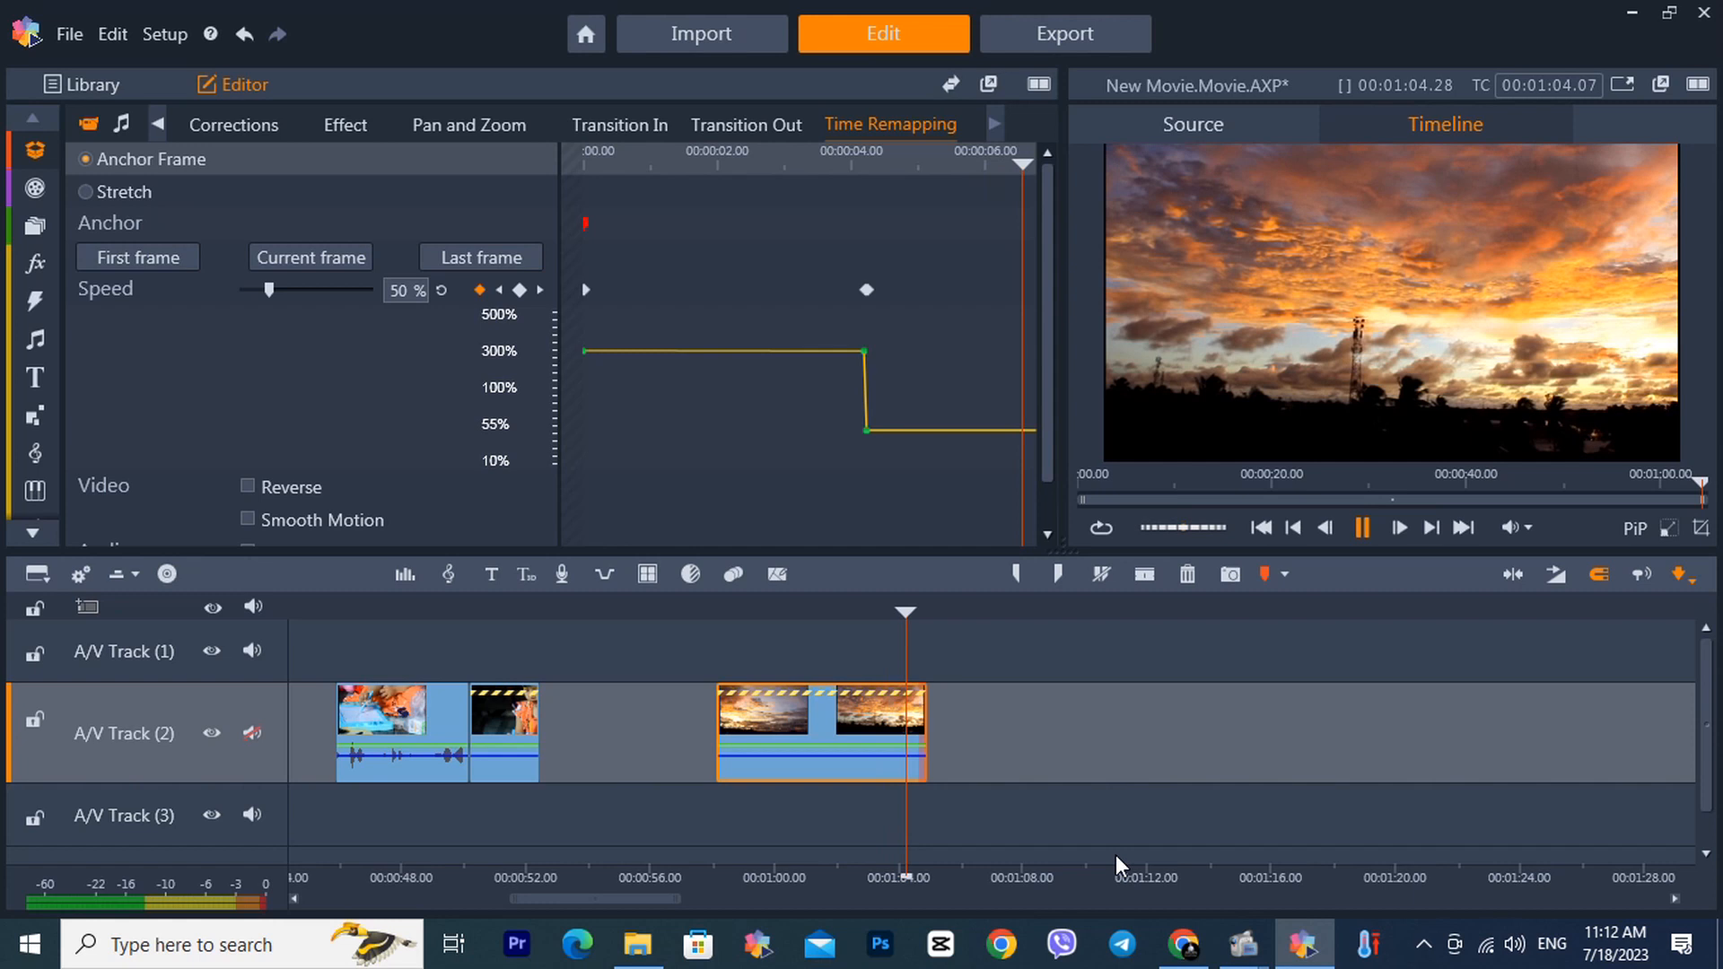
pyautogui.click(725, 630)
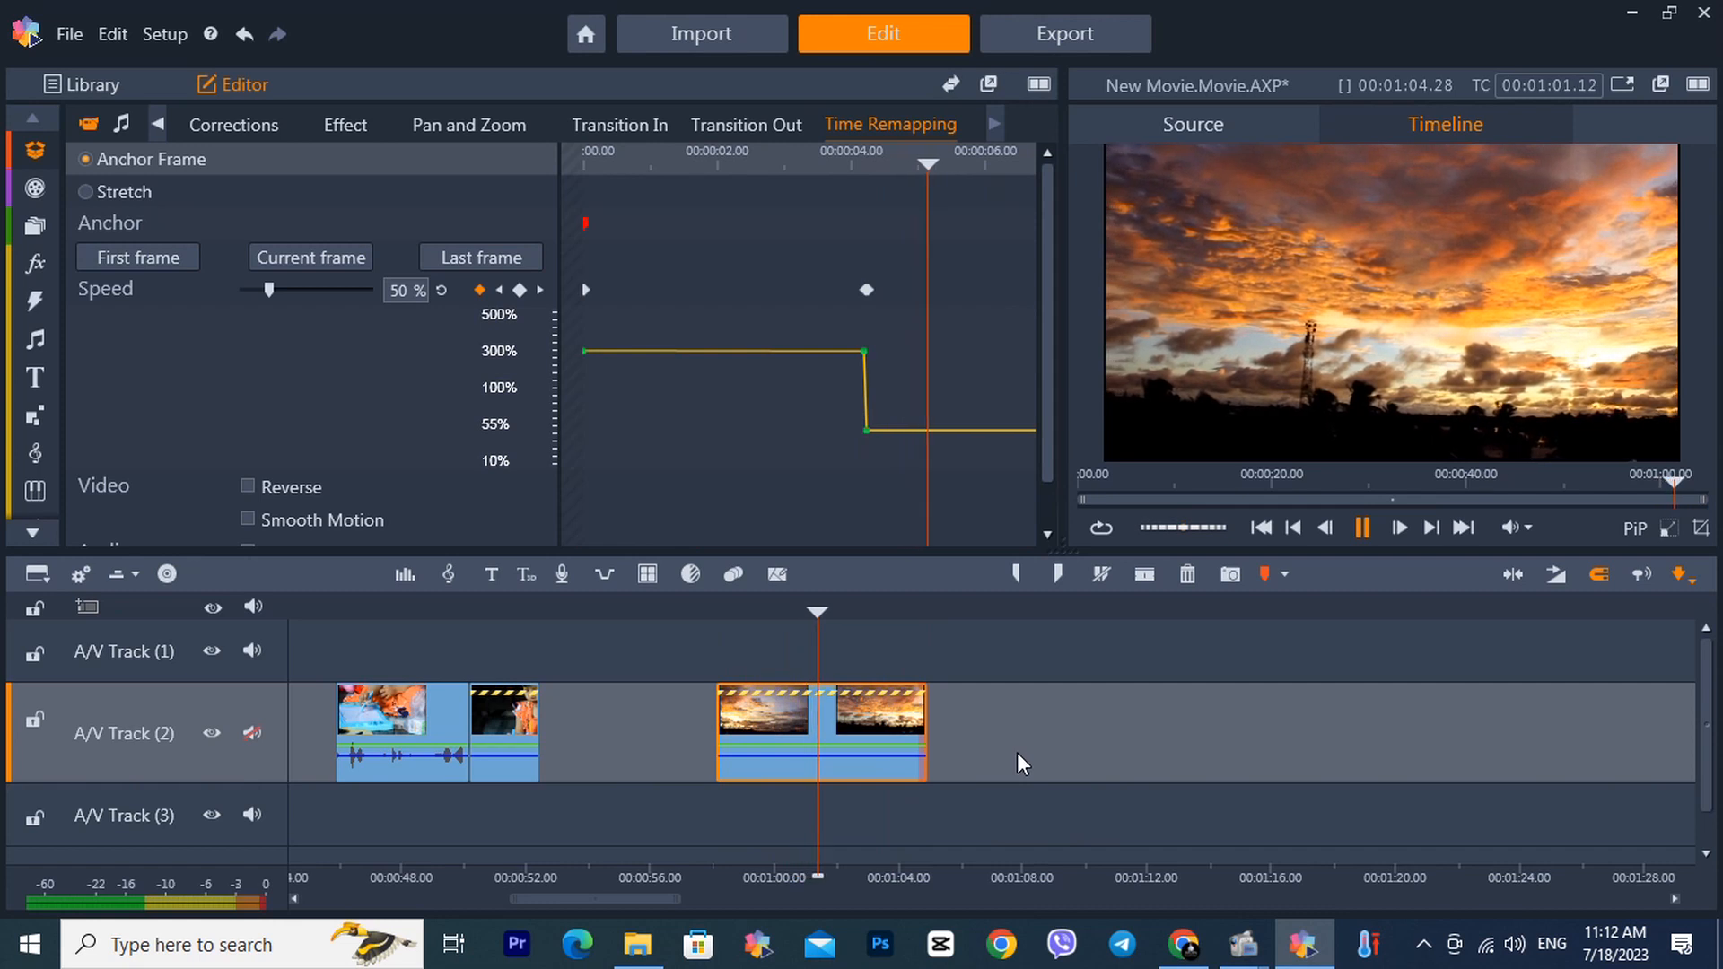
pyautogui.press('space')
pyautogui.press('space')
pyautogui.press('space')
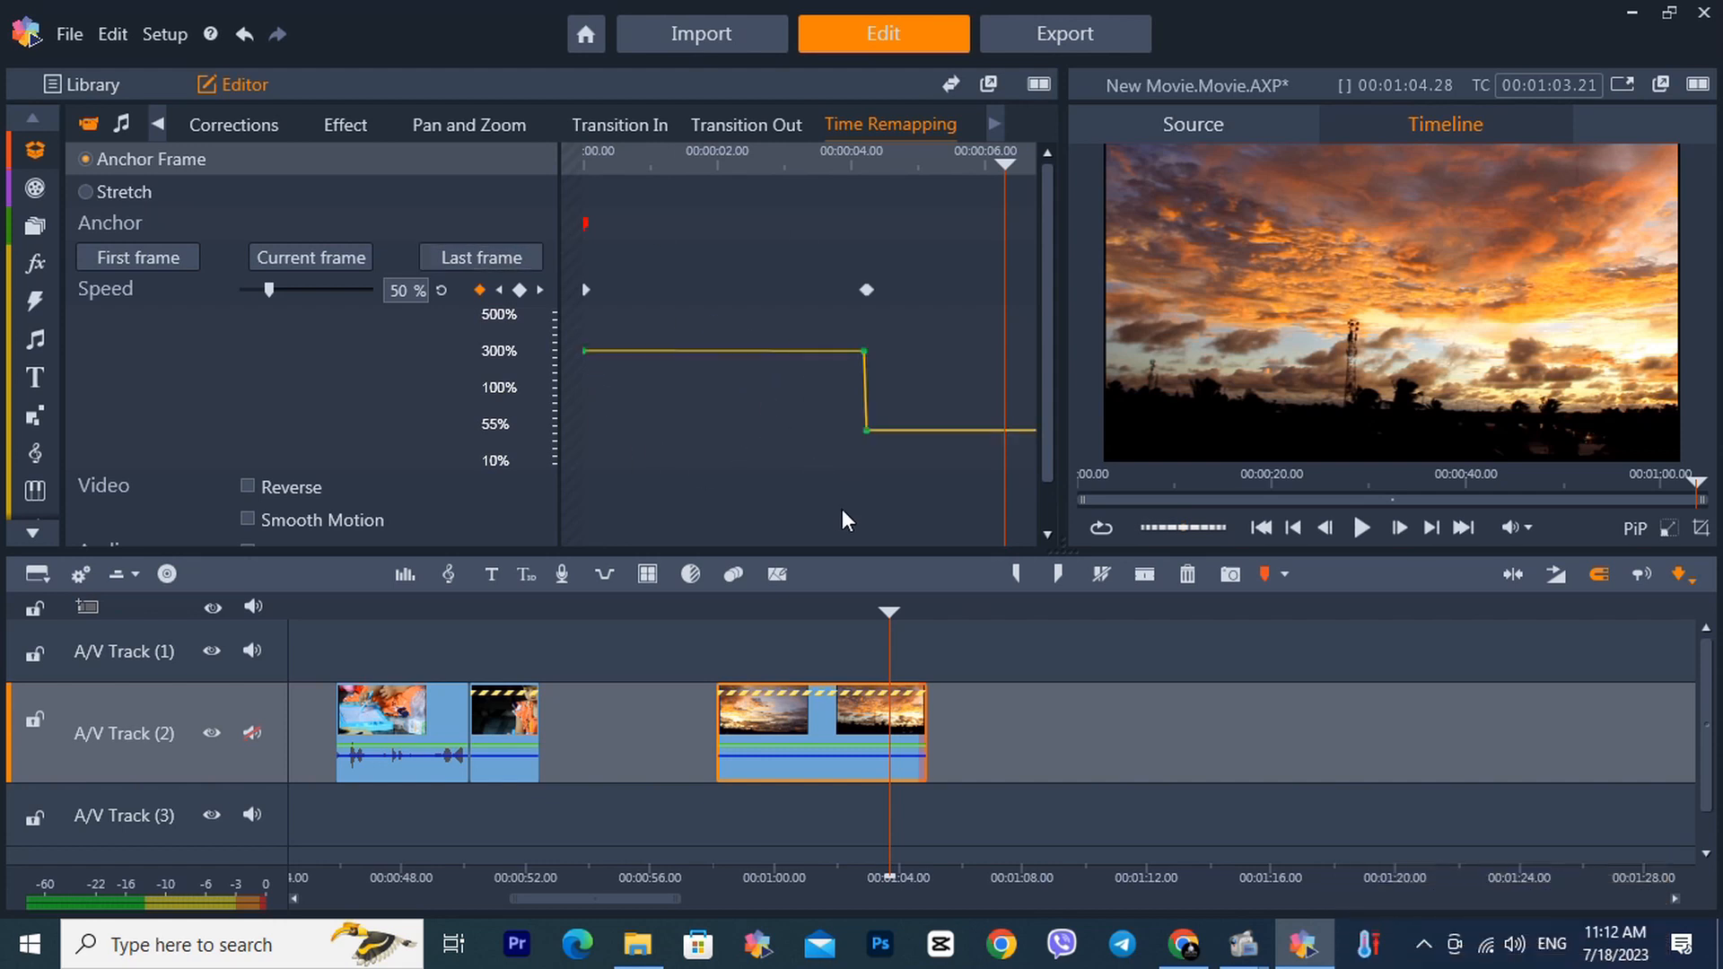
pyautogui.click(763, 613)
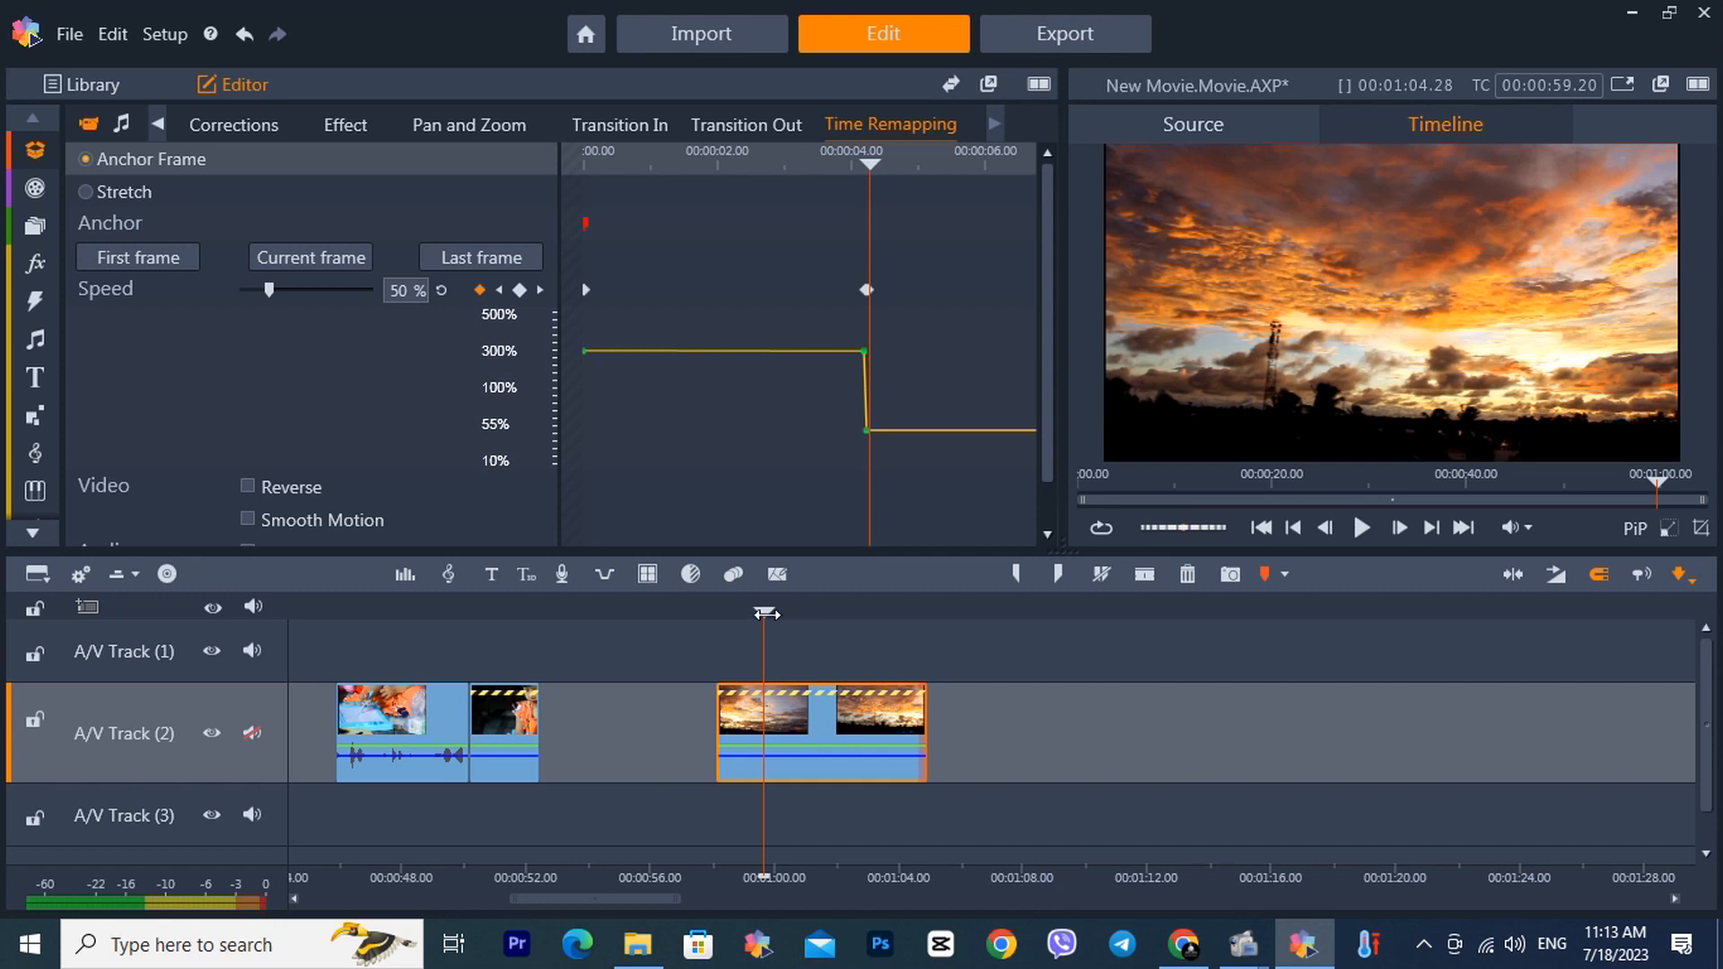
pyautogui.moveTo(763, 614); pyautogui.dragTo(834, 618)
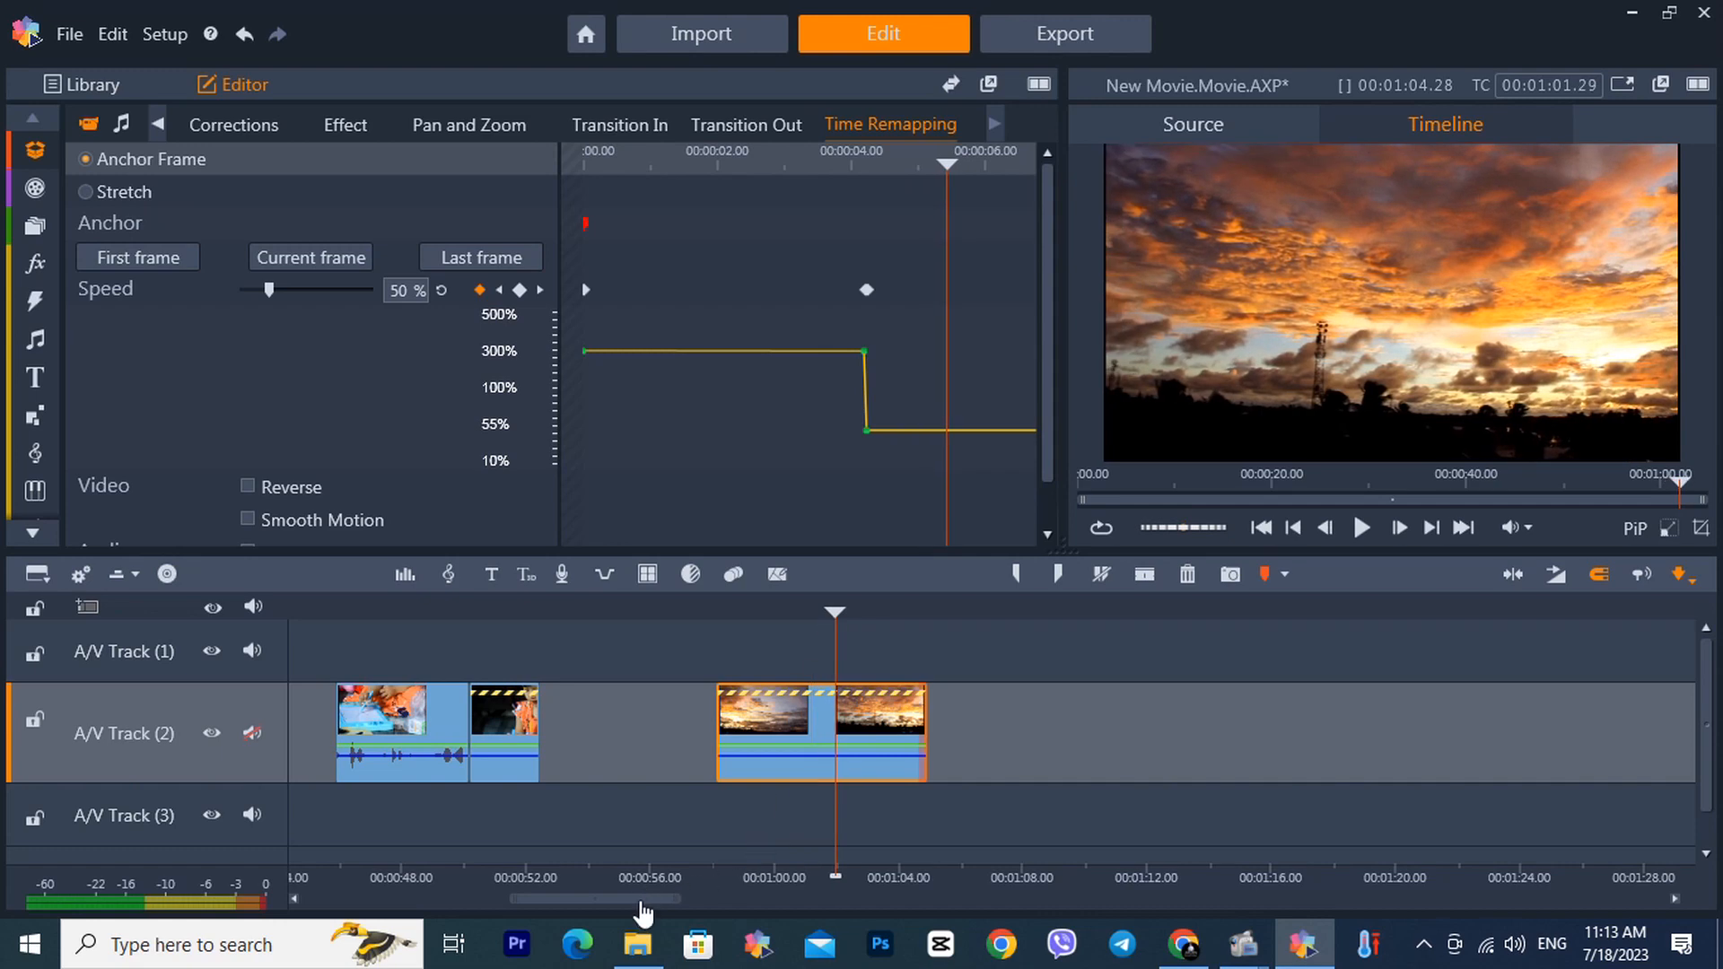
# Step: Play back the two earlier clip pairs on A/V Track (2), each from its start, to compare their speeds
pyautogui.moveTo(639, 899); pyautogui.dragTo(555, 901)
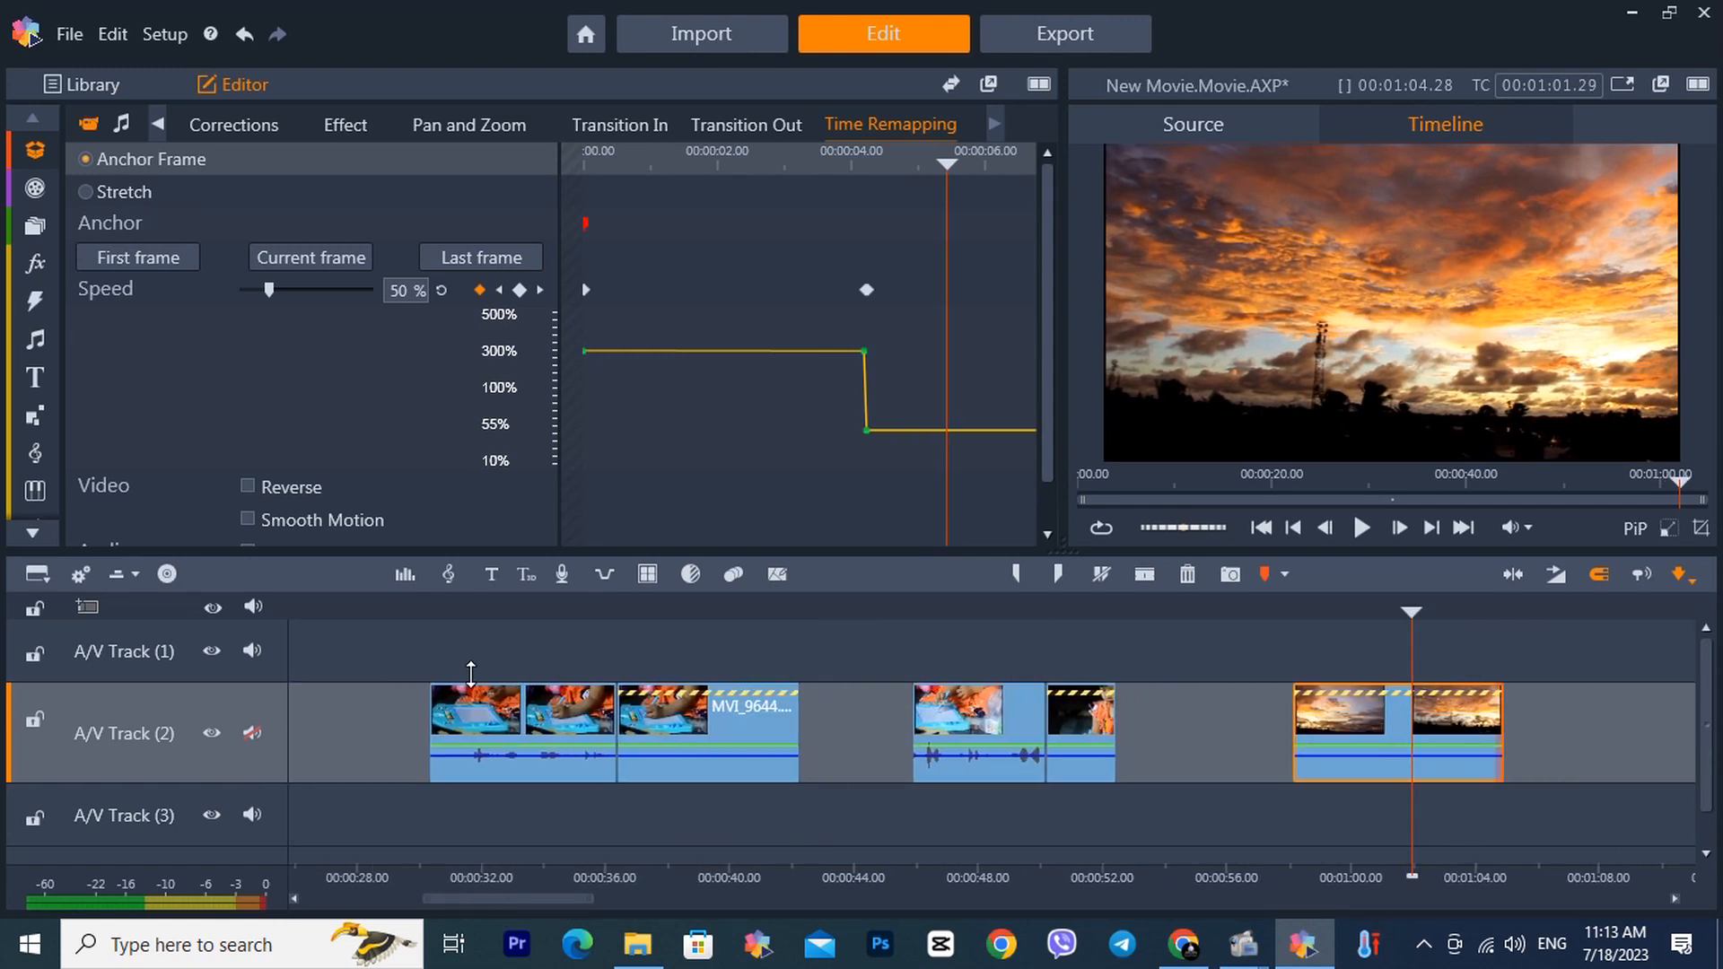
pyautogui.click(439, 610)
pyautogui.press('space')
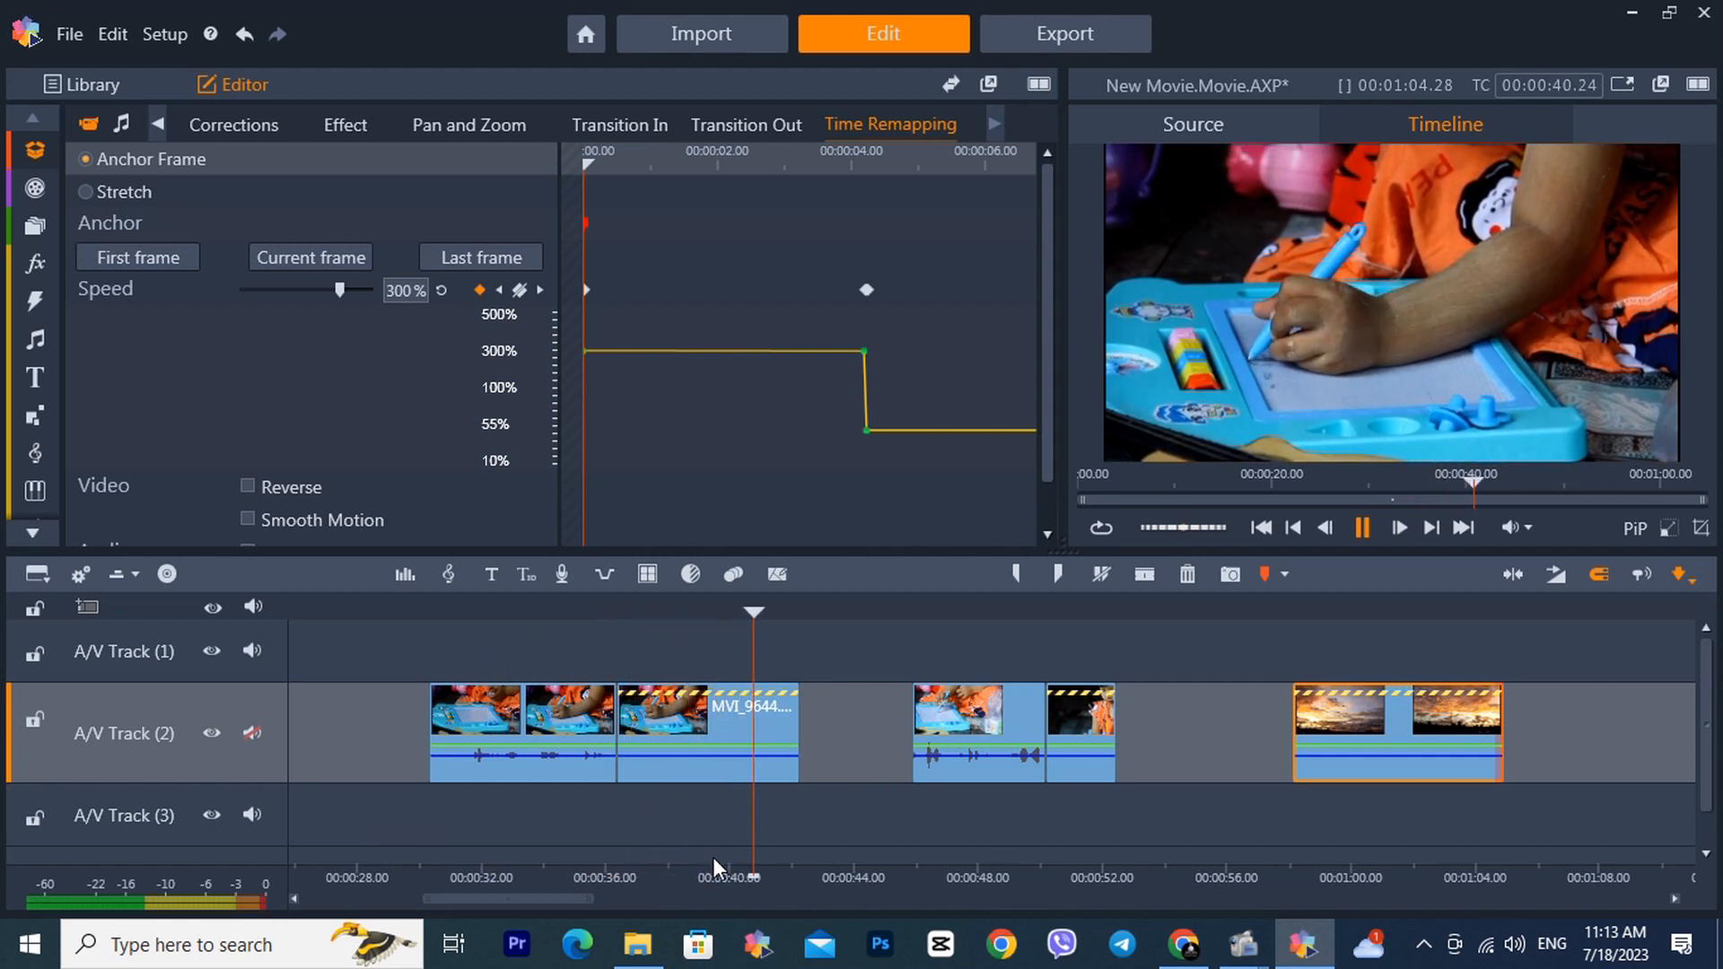
pyautogui.click(914, 614)
pyautogui.press('space')
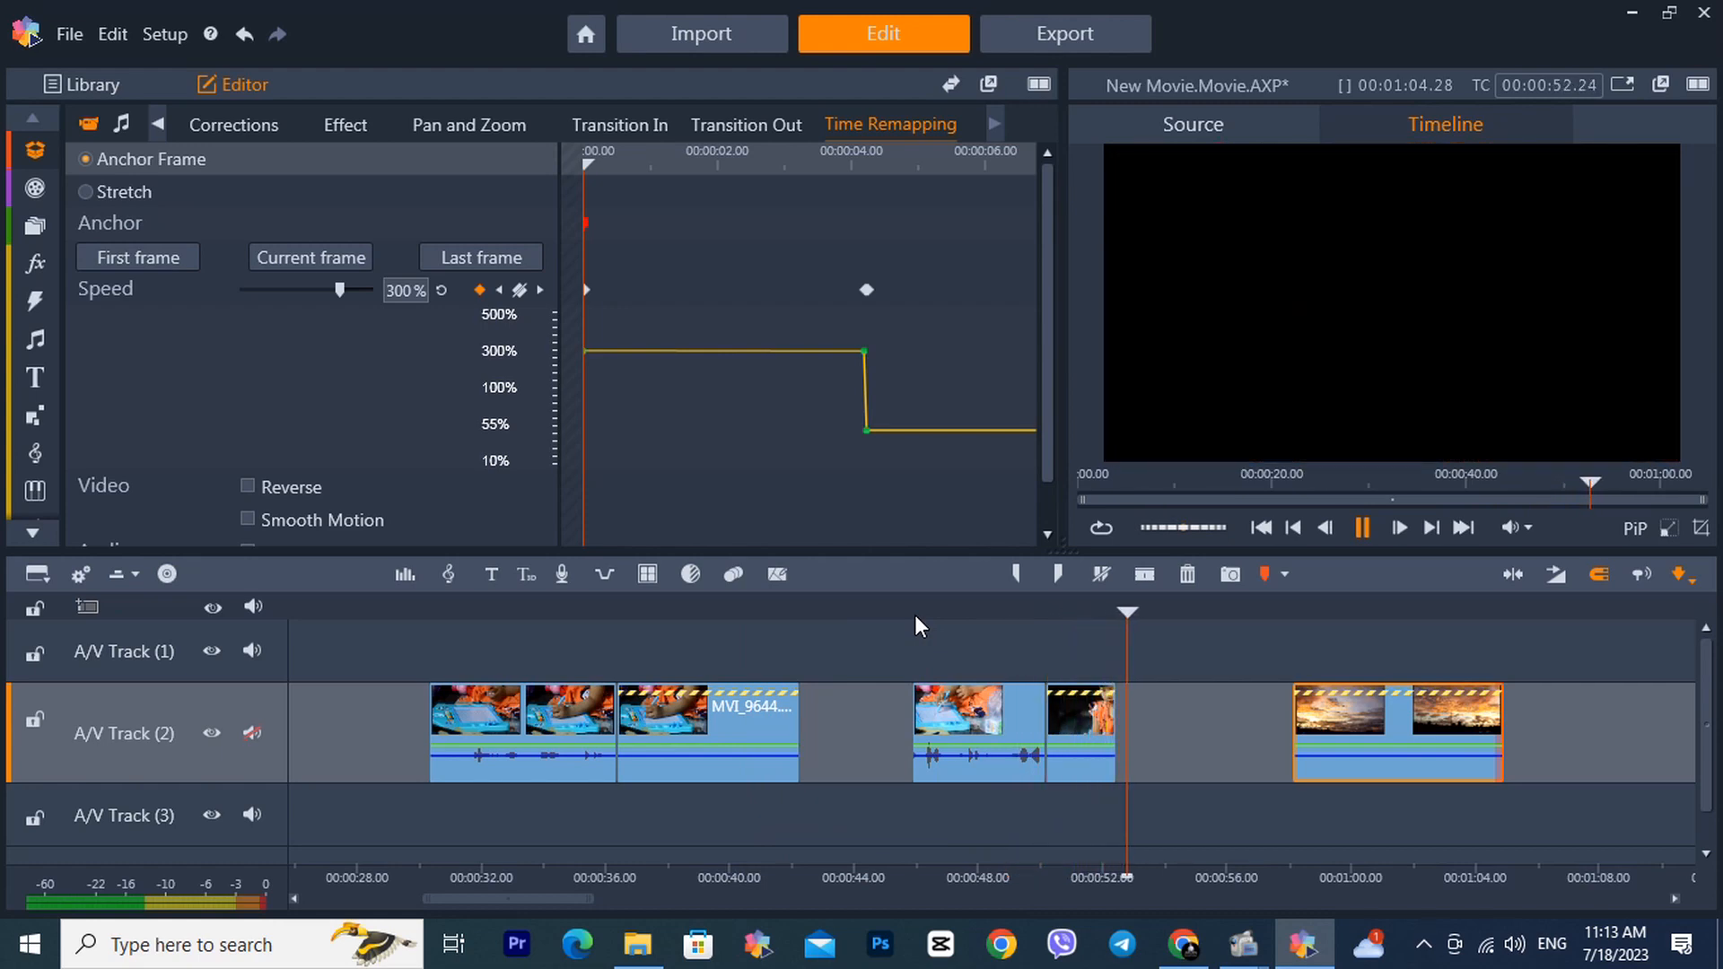
# Step: Play back the keyframed sunset clip again from its start at 00:00:58.06
pyautogui.click(1290, 610)
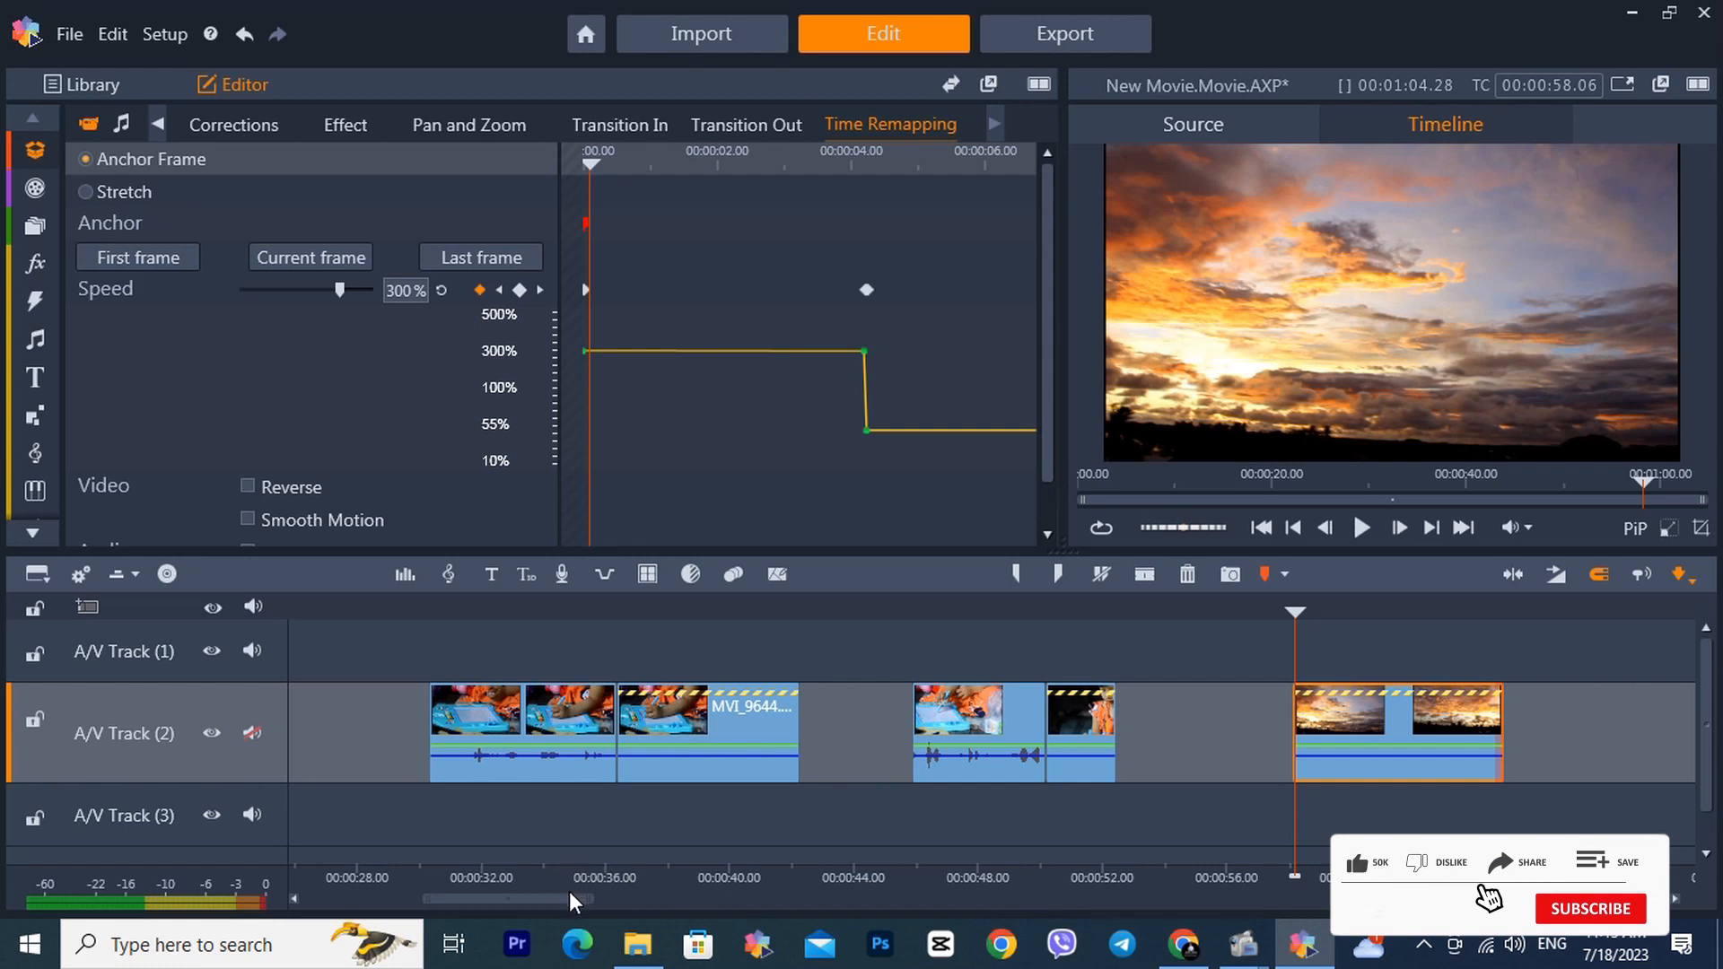
pyautogui.moveTo(577, 898); pyautogui.dragTo(626, 915)
pyautogui.press('space')
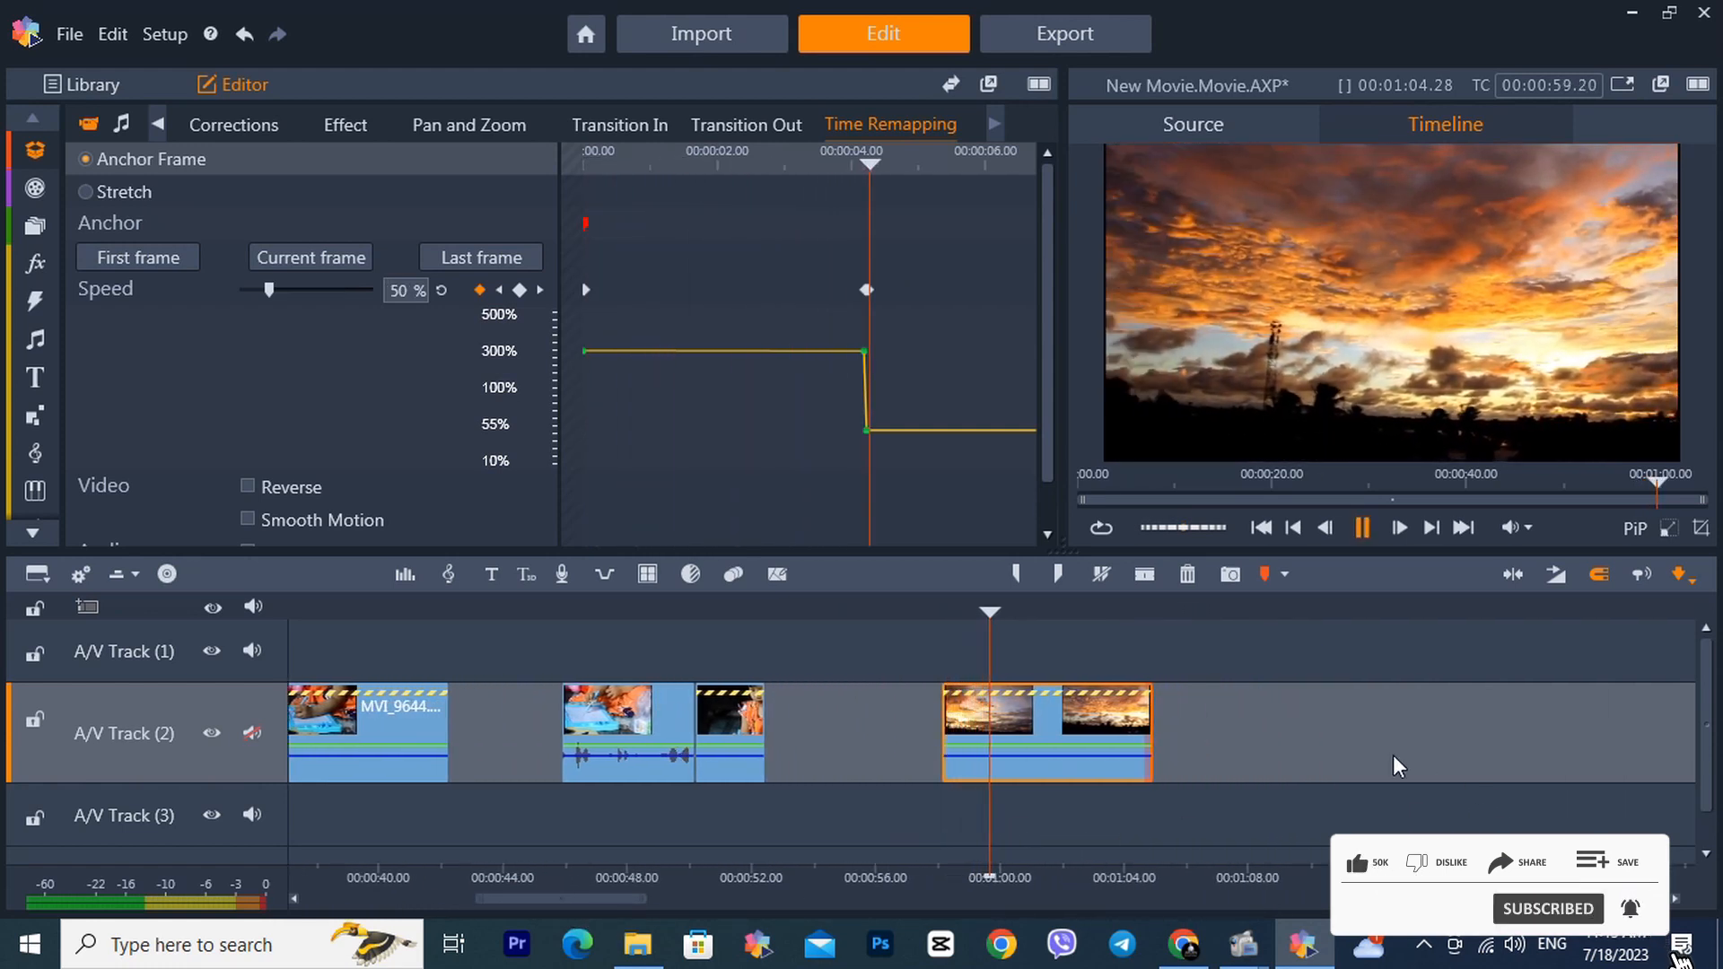